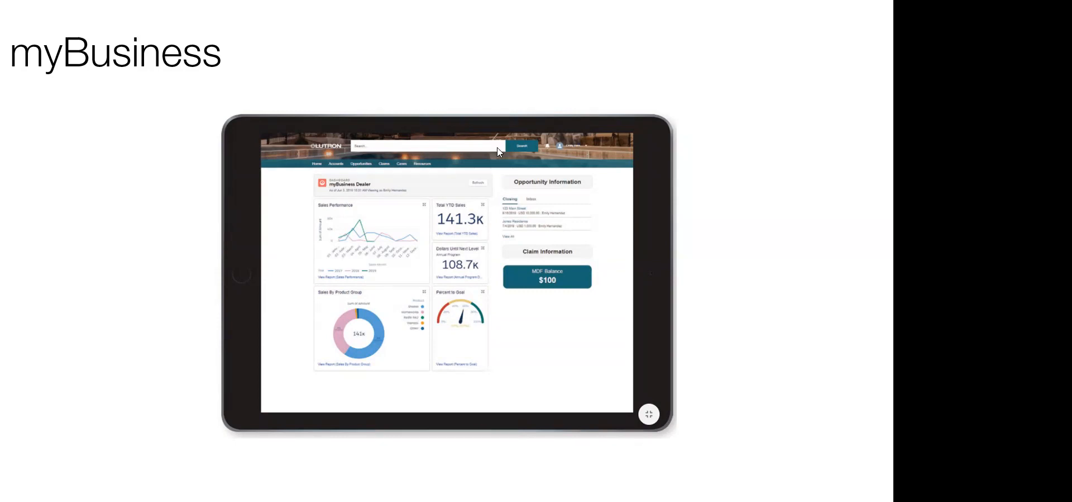
# Step: Advance the slide show to the "Learn how to conquer myProjects!" slide, end the show and minimize the presentation
pyautogui.click(566, 86)
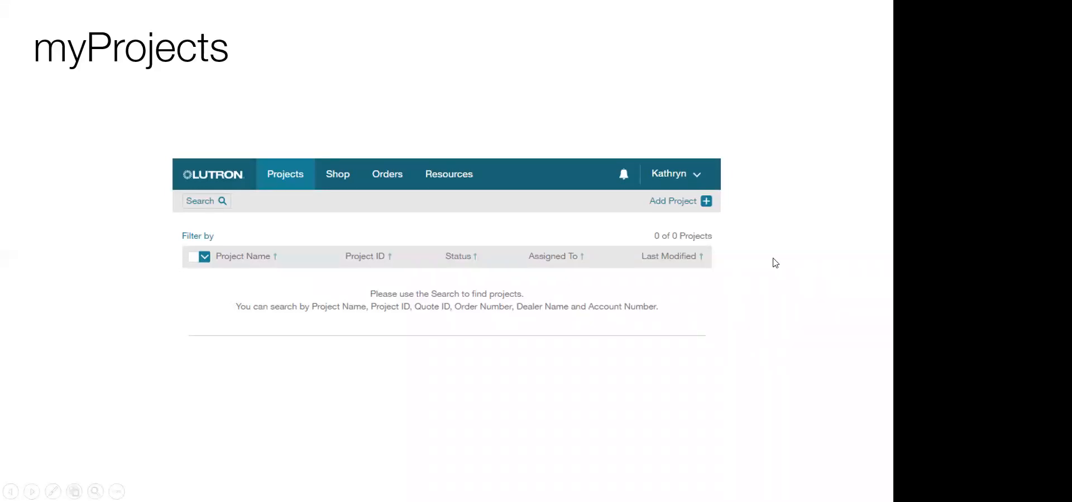
pyautogui.click(794, 215)
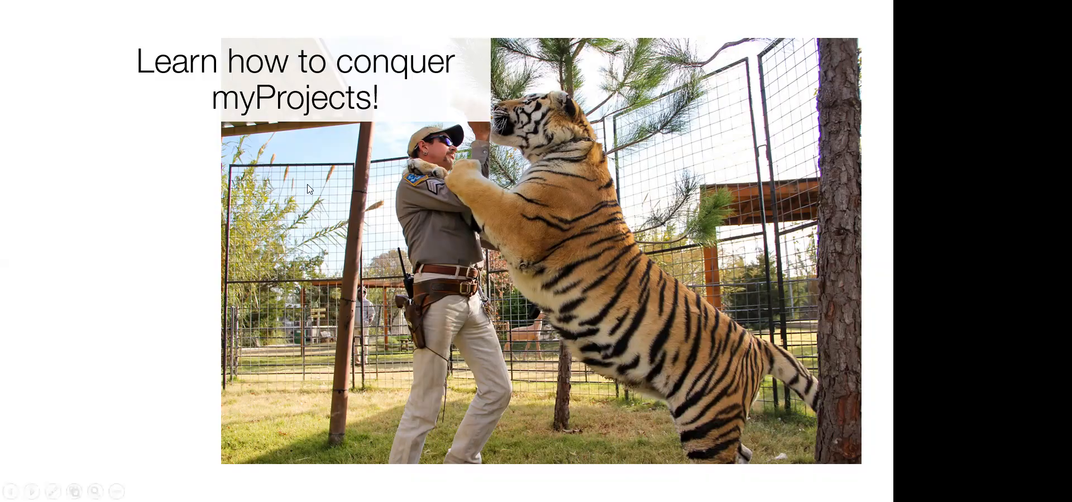
pyautogui.press('Escape')
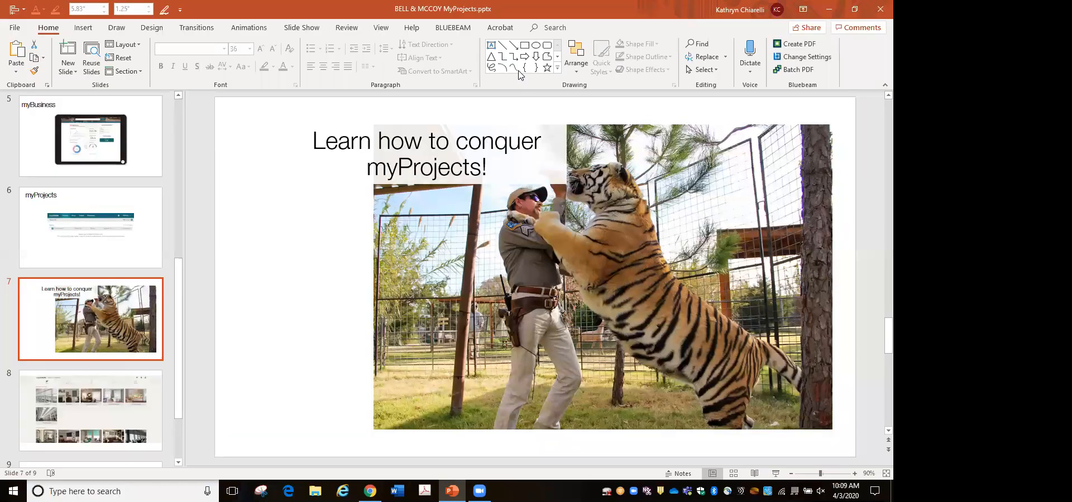
pyautogui.click(828, 9)
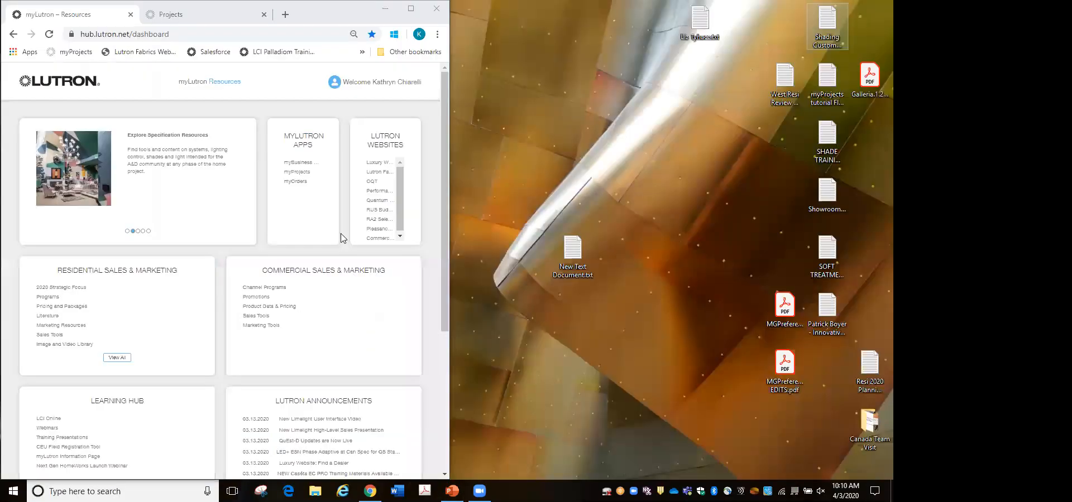
# Step: Switch to the Projects page in the browser and widen its window to cover most of the desktop
pyautogui.click(197, 11)
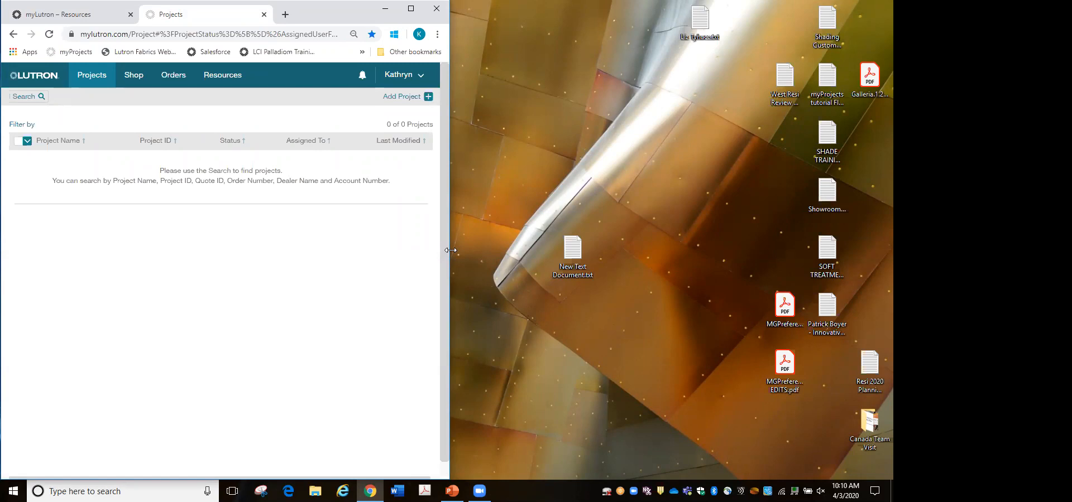
pyautogui.moveTo(451, 250); pyautogui.dragTo(740, 251)
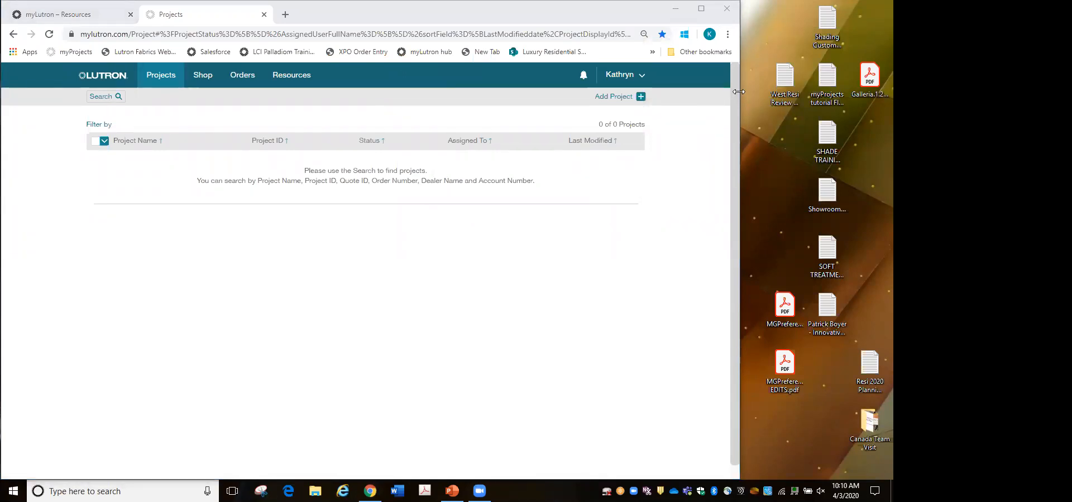
pyautogui.moveTo(738, 92); pyautogui.dragTo(717, 92)
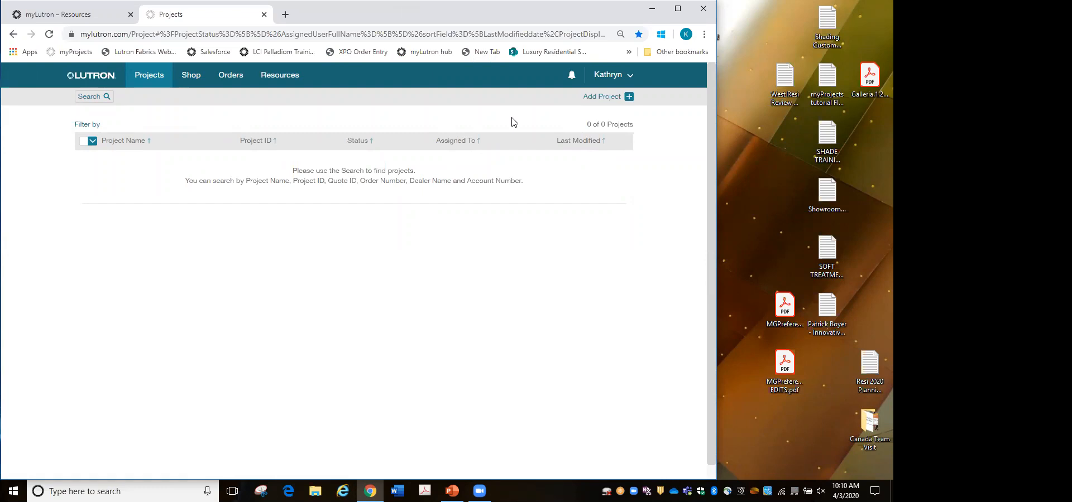
# Step: Start a new project, enter the client's residence as the project name and set the job type to Residential
pyautogui.click(628, 98)
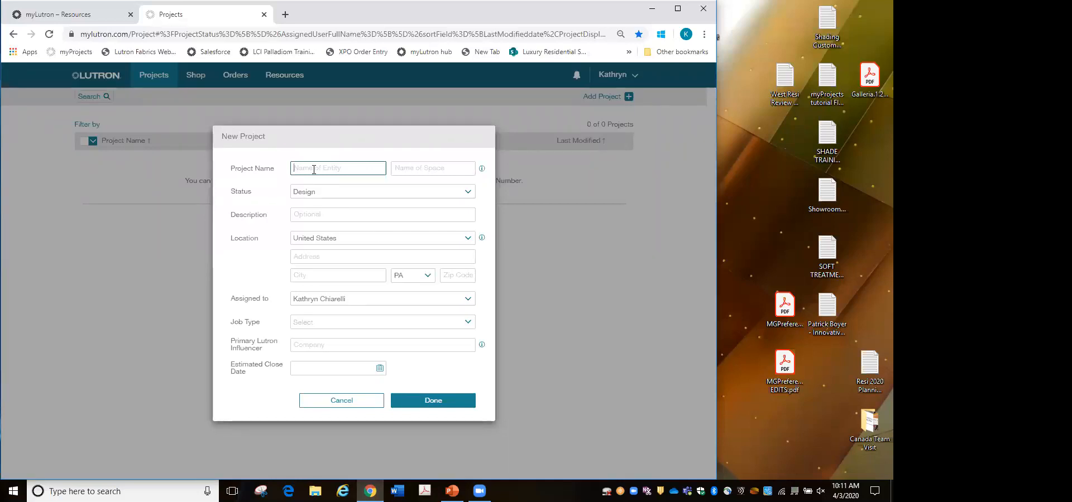
pyautogui.write('Maldonado Residence')
pyautogui.click(469, 300)
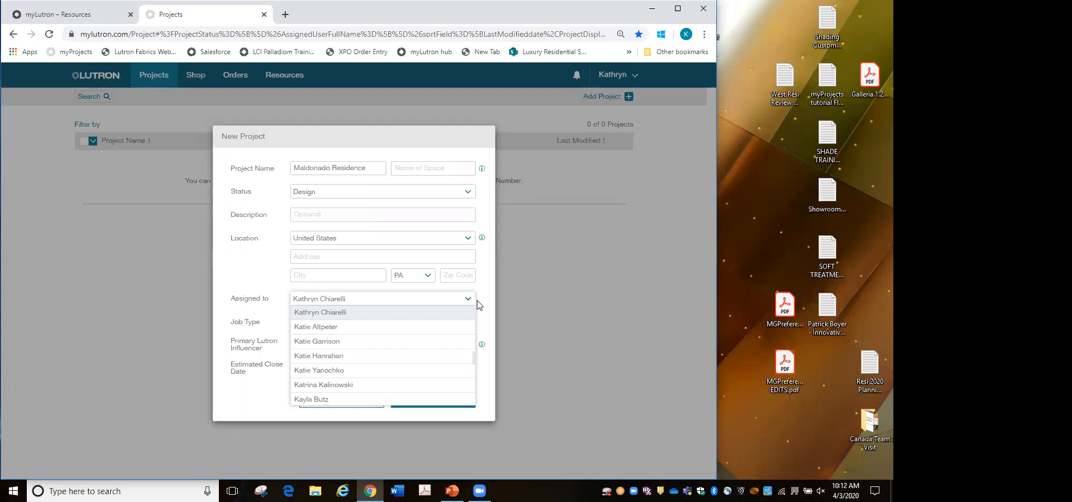
pyautogui.click(488, 304)
pyautogui.click(308, 328)
pyautogui.click(309, 366)
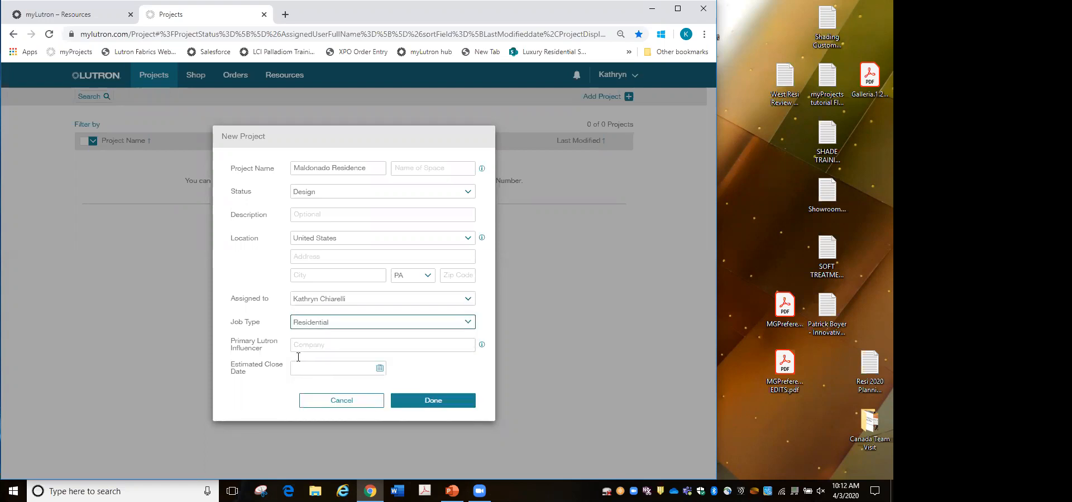
# Step: Enter the architecture firm's name as the project's Primary Lutron Influencer
pyautogui.click(315, 346)
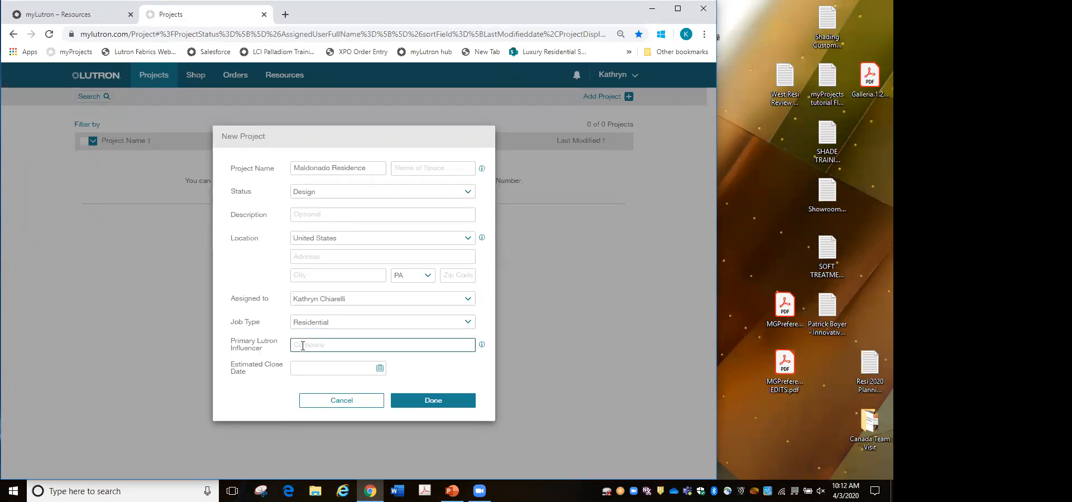
pyautogui.write('Chiarelli Architecture')
pyautogui.click(264, 374)
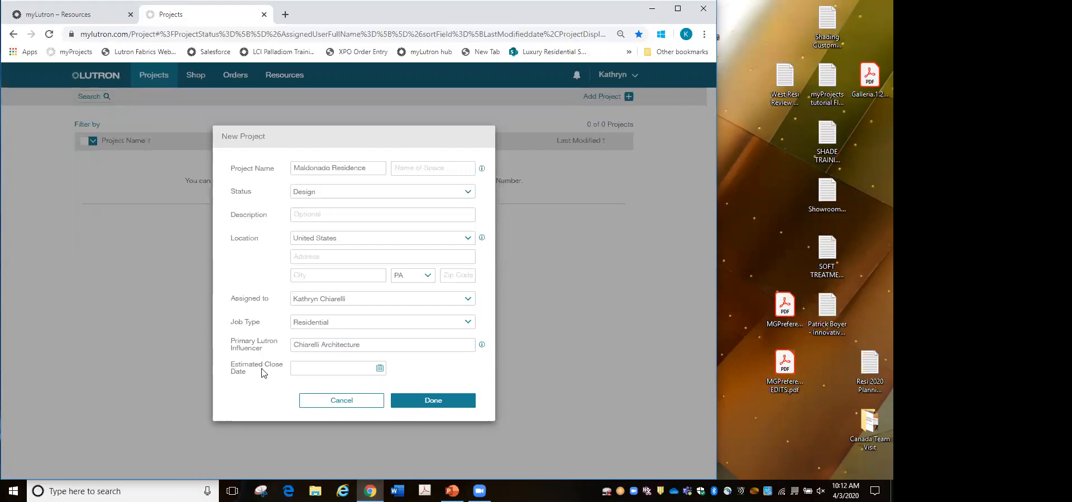
# Step: Set the estimated close date to 20-Aug-2020 and create the project
pyautogui.click(380, 369)
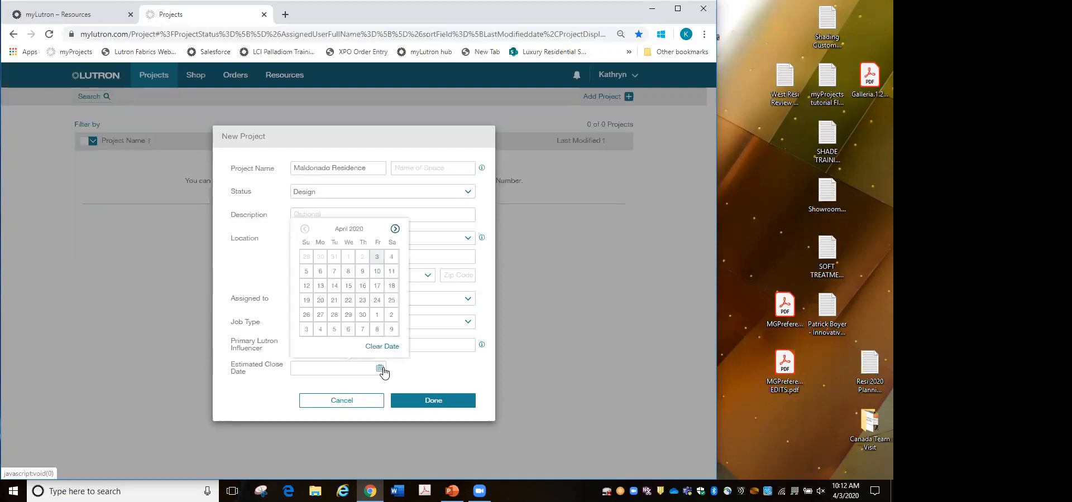
pyautogui.click(395, 229)
pyautogui.click(395, 229)
pyautogui.click(394, 230)
pyautogui.click(395, 229)
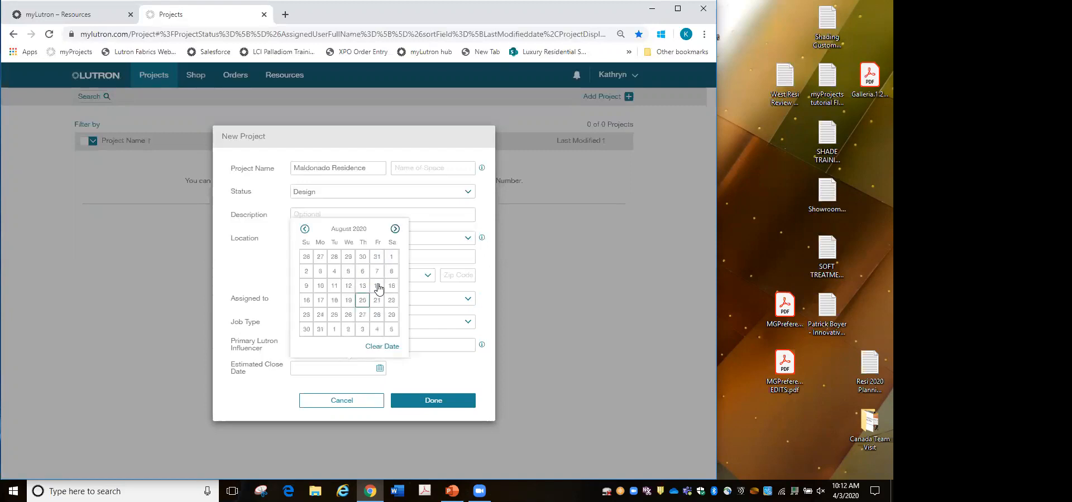
pyautogui.click(363, 301)
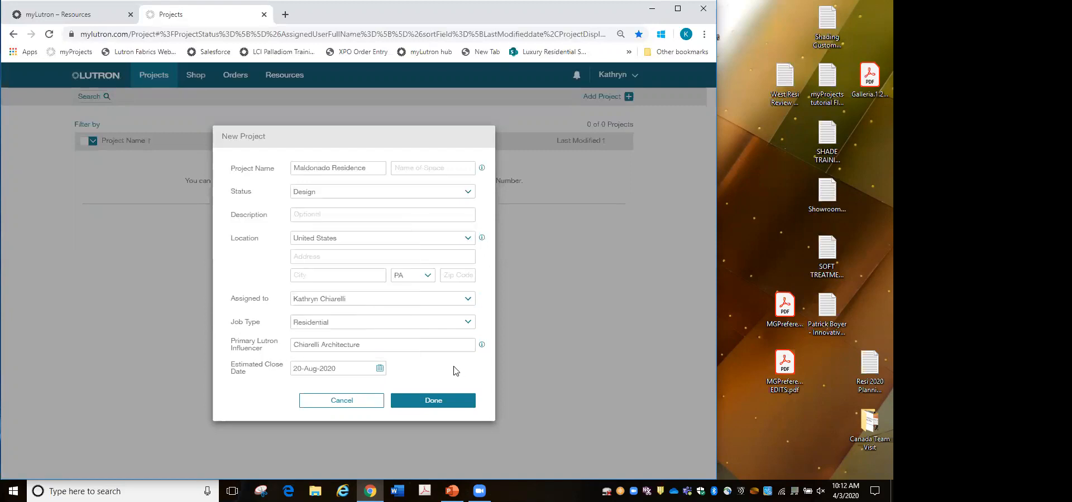
pyautogui.click(417, 407)
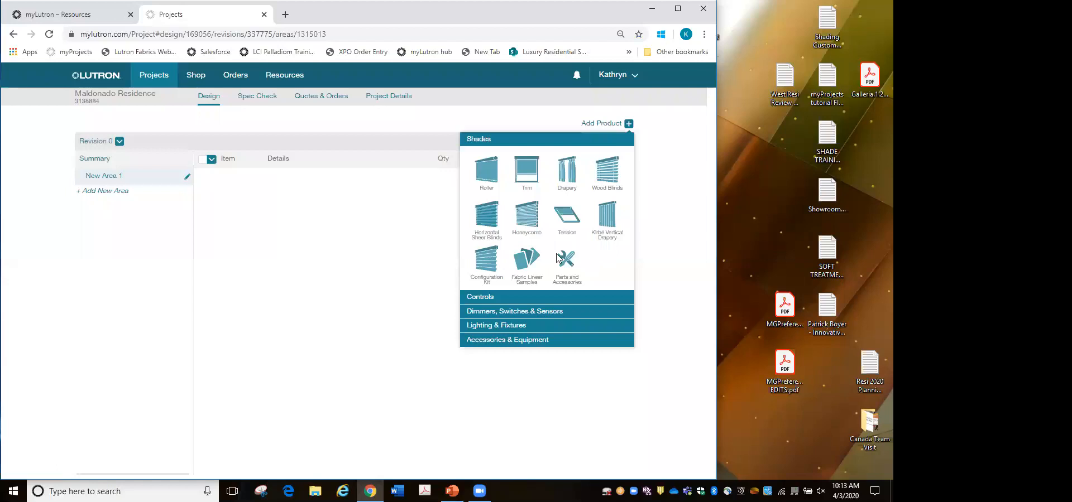
# Step: Close the product list and rename the project's default area New Area 1 as Greatroom
pyautogui.click(264, 269)
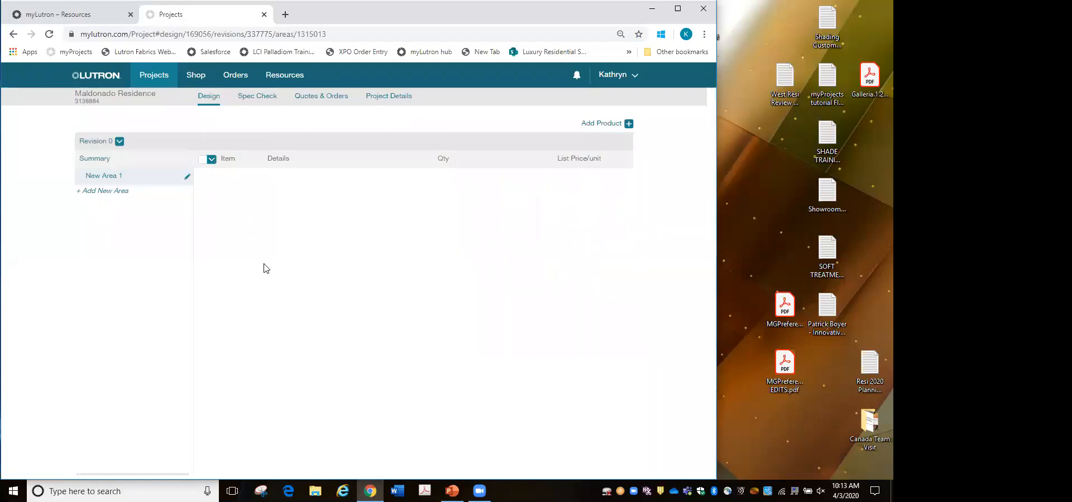
pyautogui.doubleClick(111, 175)
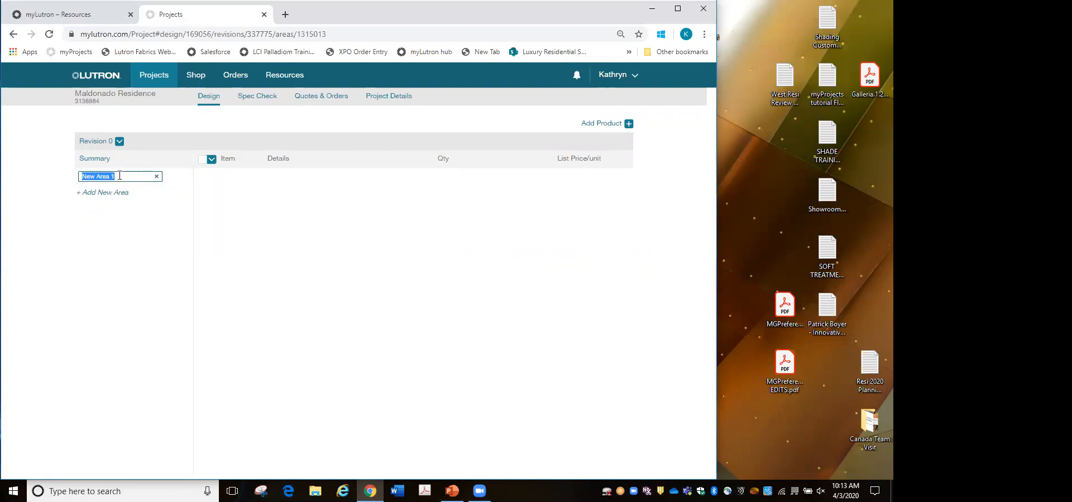
pyautogui.write('Greatroom')
pyautogui.press('Return')
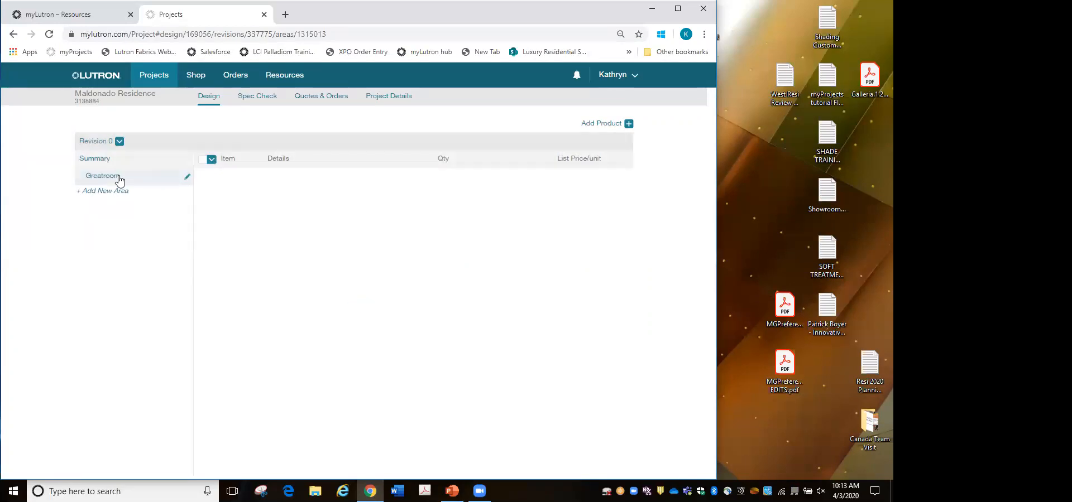
# Step: Add two child areas named Kitchen and Living under the Greatroom area
pyautogui.click(187, 177)
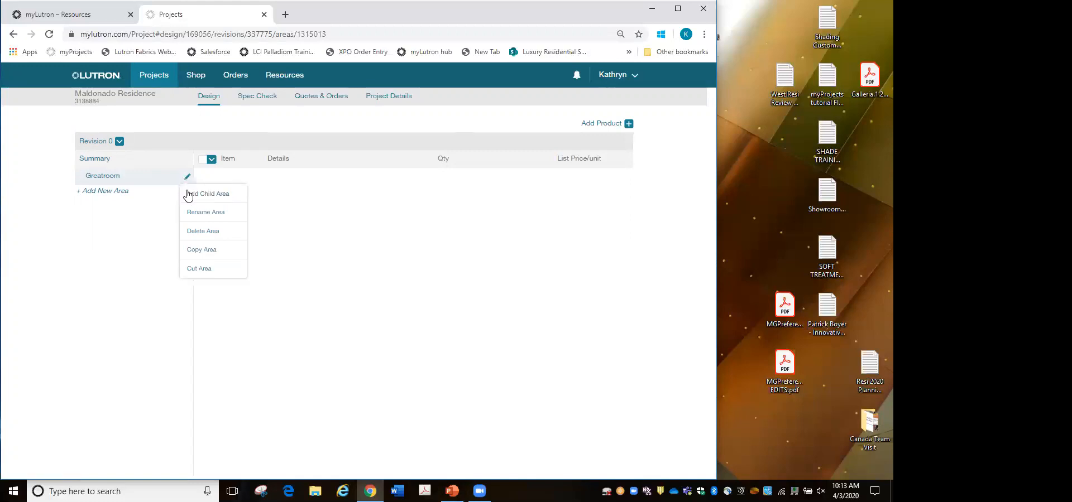
pyautogui.click(196, 198)
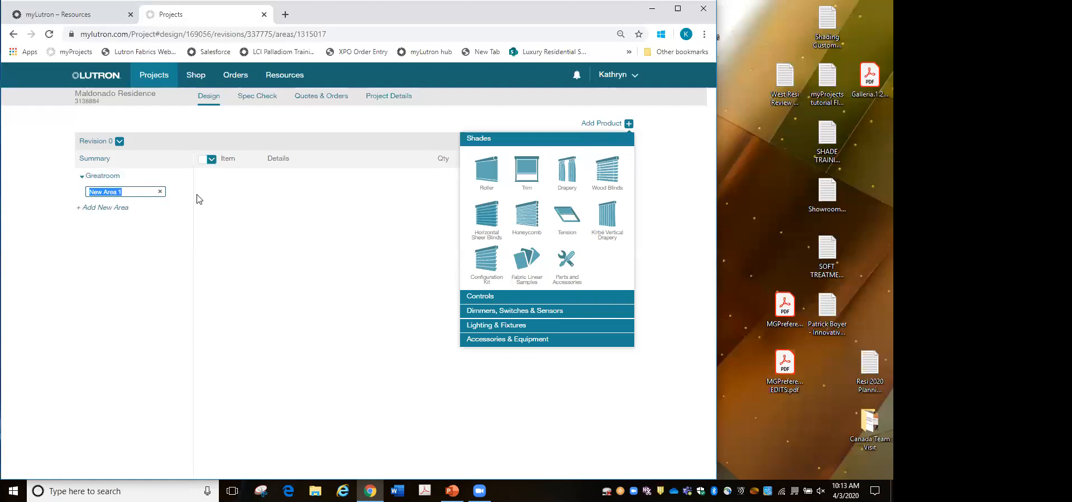
pyautogui.write('Kitchen')
pyautogui.press('Return')
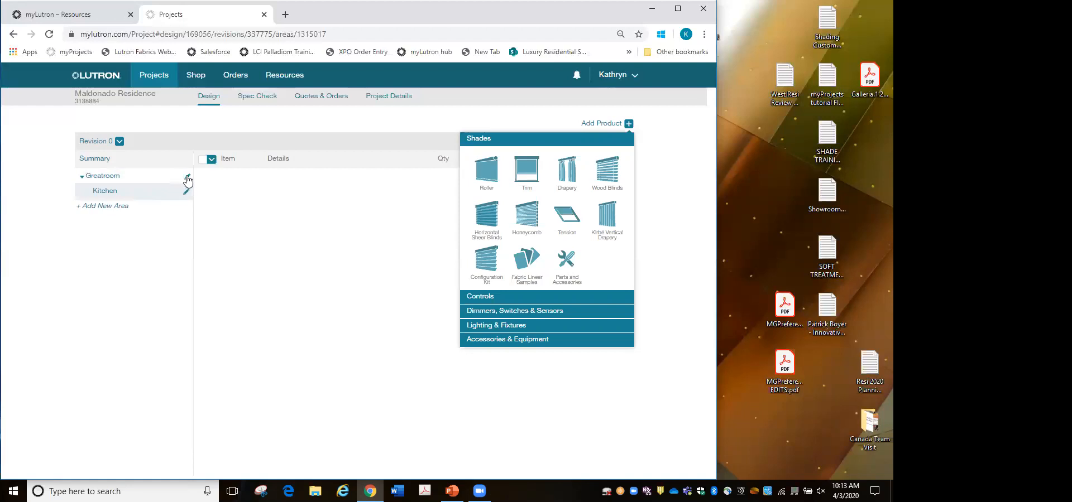
pyautogui.click(188, 178)
pyautogui.click(191, 194)
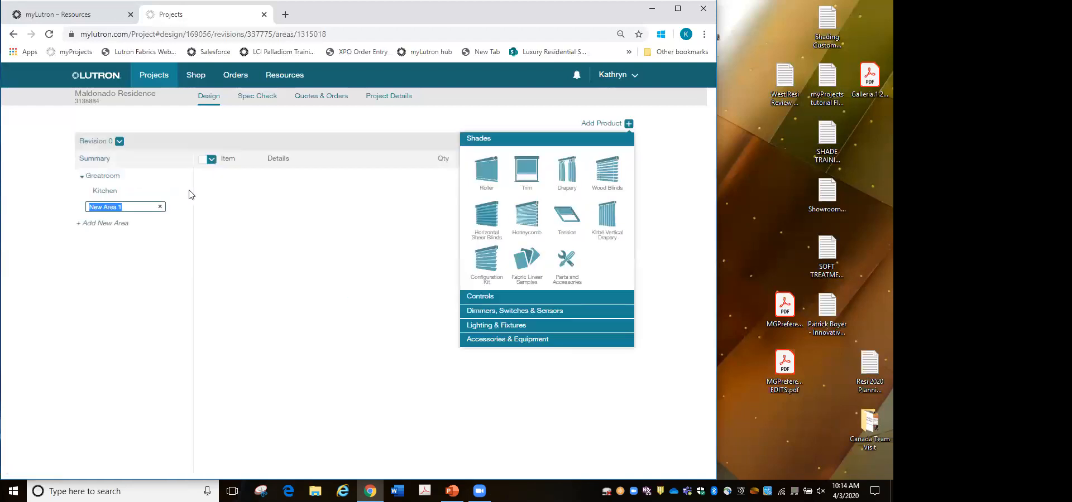
pyautogui.write('Living')
pyautogui.press('Return')
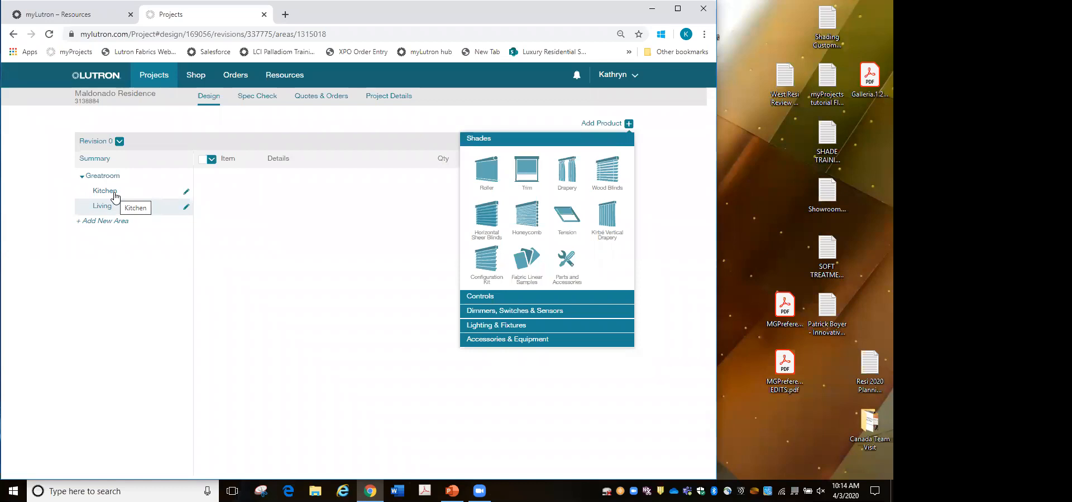
# Step: Add a new top-level area named Master below the Greatroom group
pyautogui.click(115, 176)
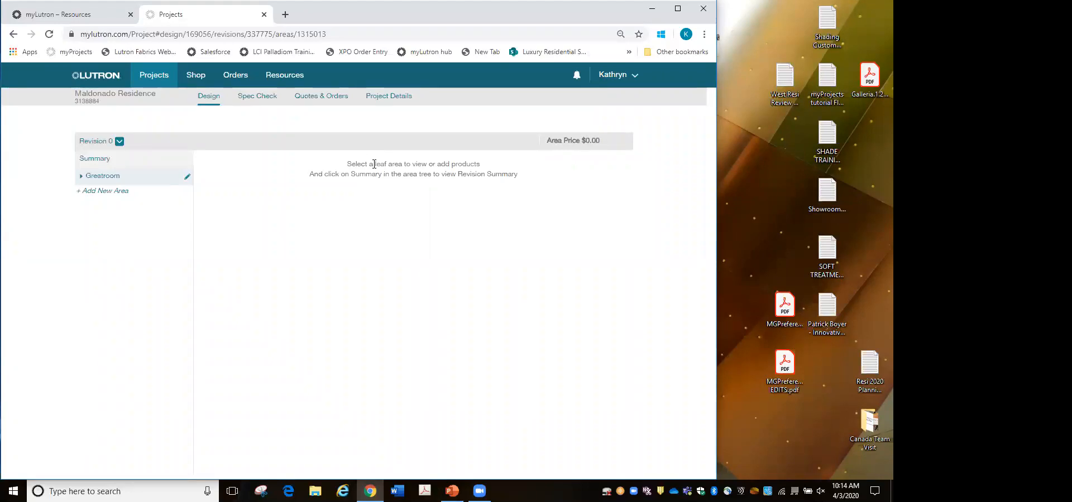
pyautogui.click(81, 176)
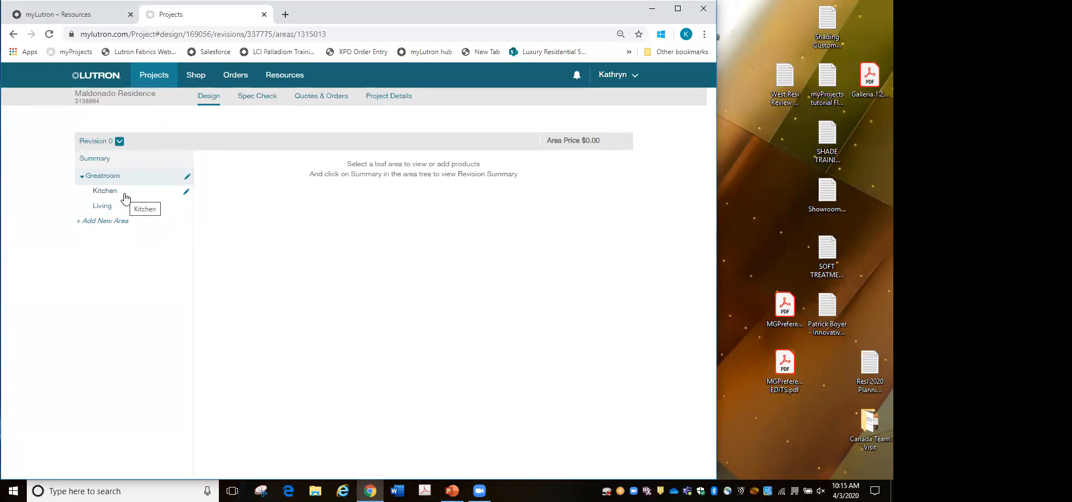
pyautogui.click(94, 223)
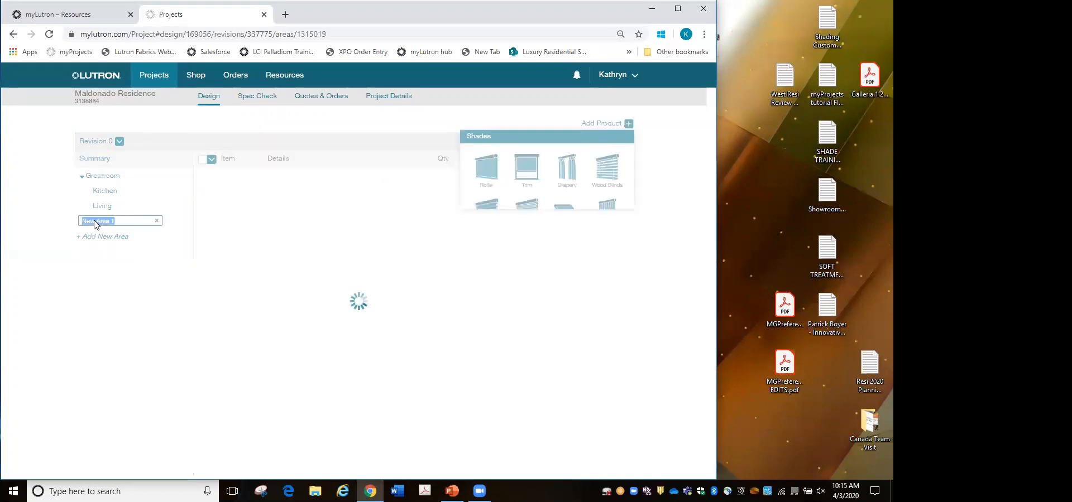
pyautogui.write('Master')
pyautogui.press('Return')
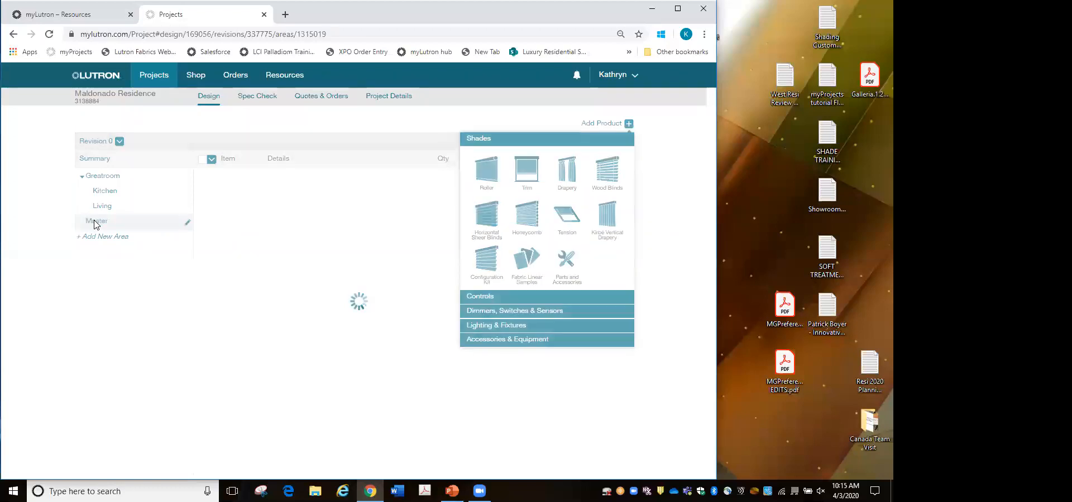
# Step: Add two child areas named Bedroom and Bath under the Master area
pyautogui.click(188, 223)
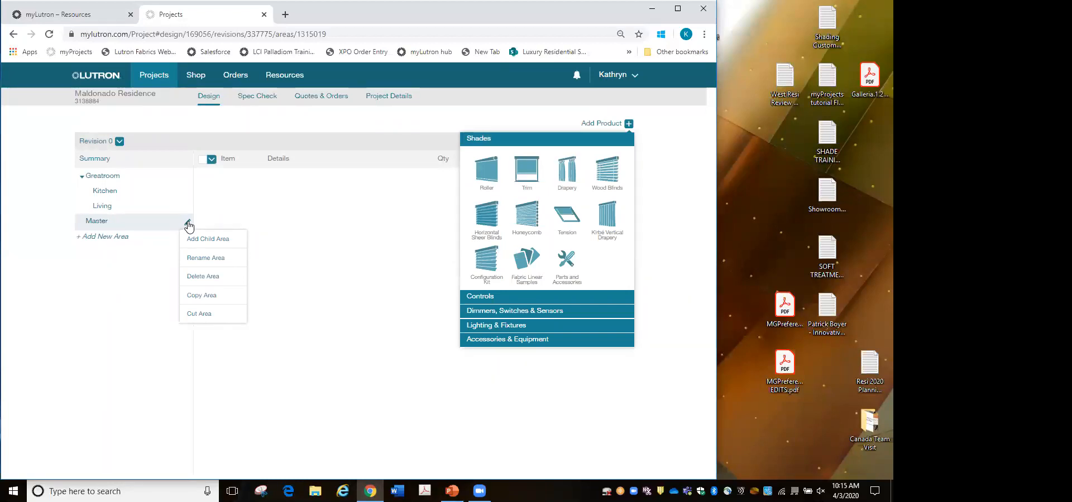
pyautogui.click(190, 239)
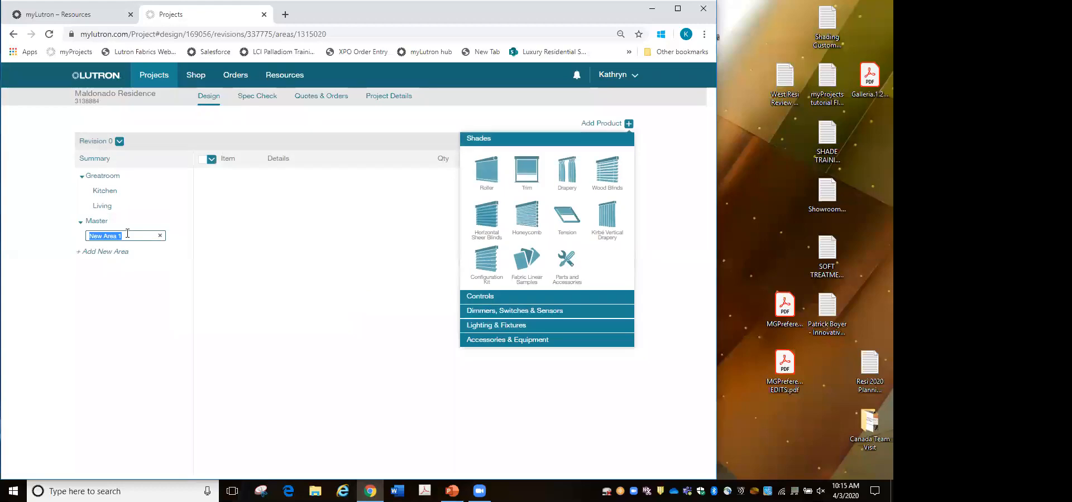
pyautogui.write('Bedroom')
pyautogui.press('Return')
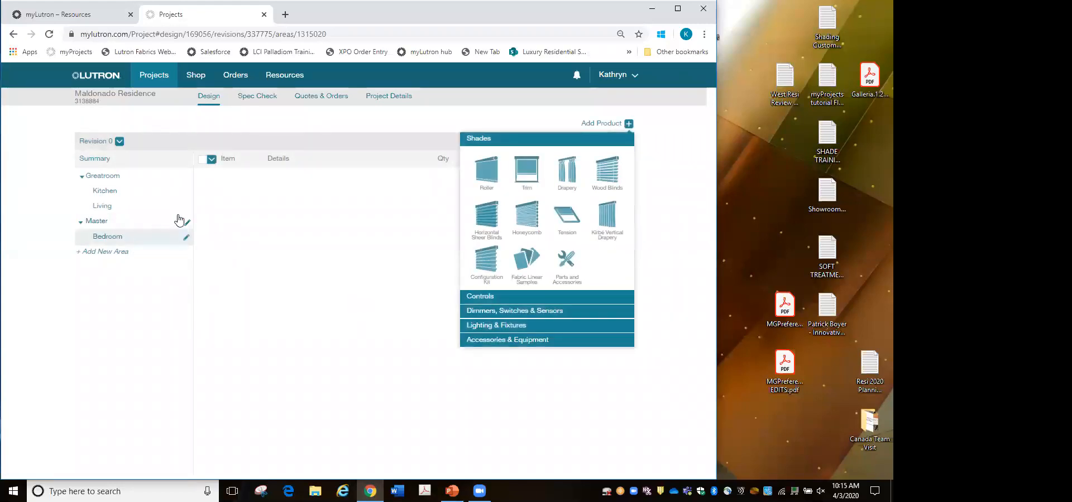
pyautogui.click(187, 222)
pyautogui.click(193, 244)
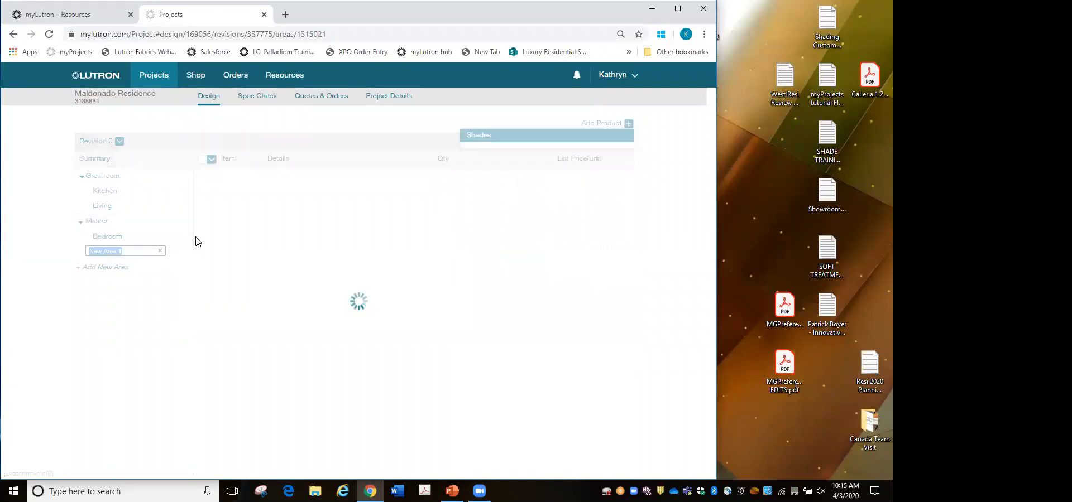
pyautogui.write('Bath')
pyautogui.press('Return')
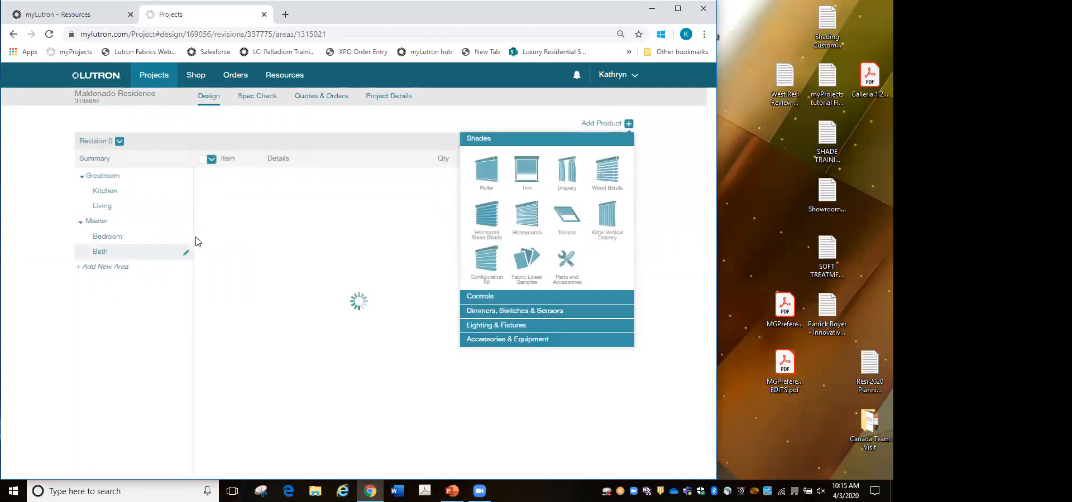
# Step: Add a child area named Her Closet under the Master area
pyautogui.click(188, 222)
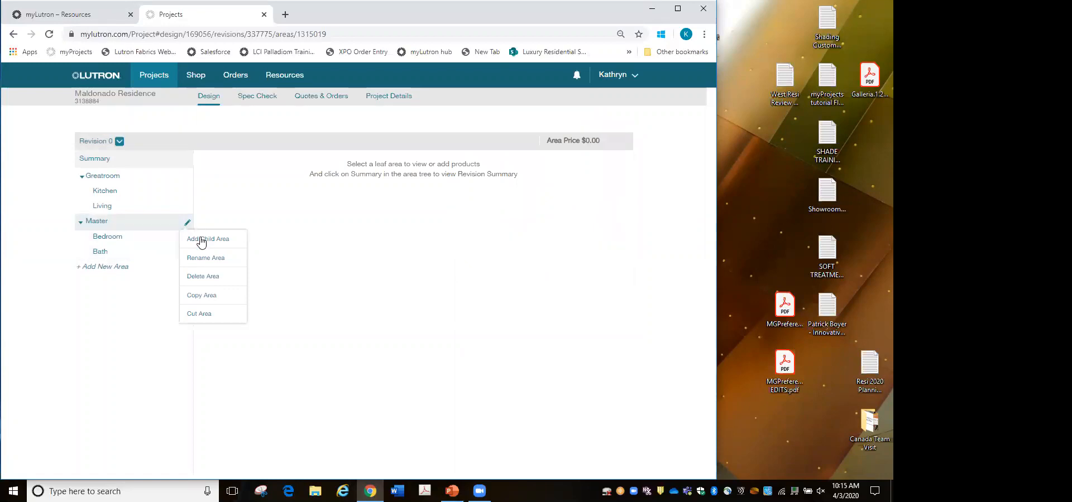
pyautogui.click(201, 240)
pyautogui.write('Her Closet')
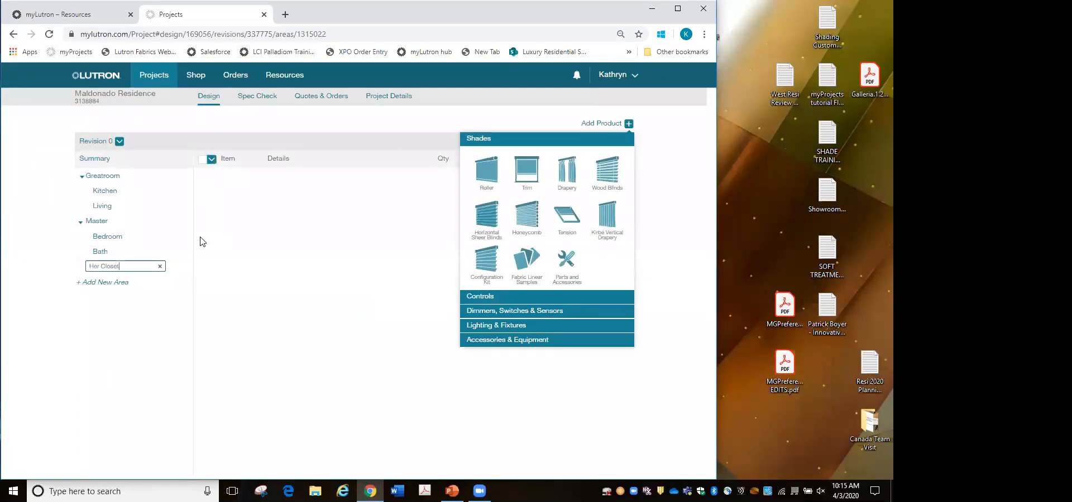
pyautogui.press('Return')
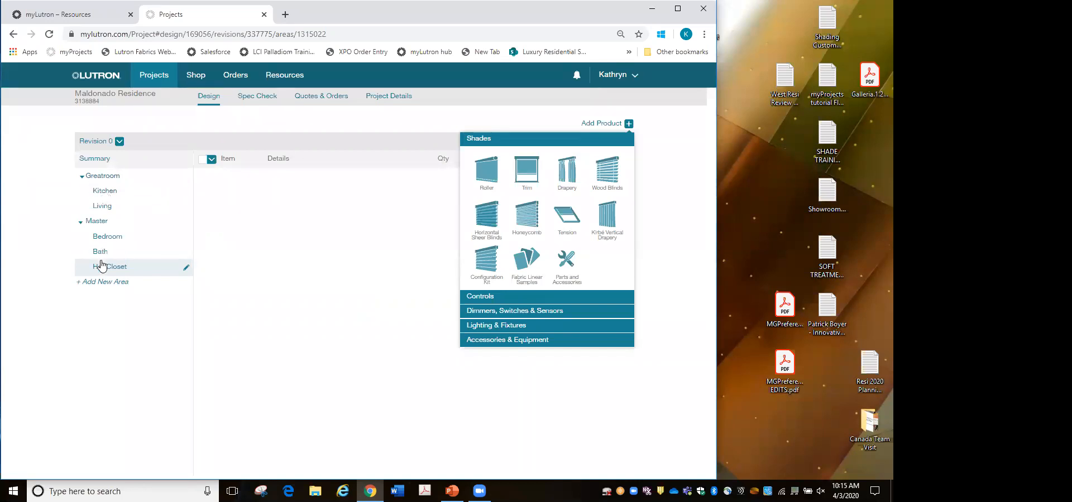
# Step: Add a roller shade to the Kitchen area and name it Kitchen Left
pyautogui.click(108, 193)
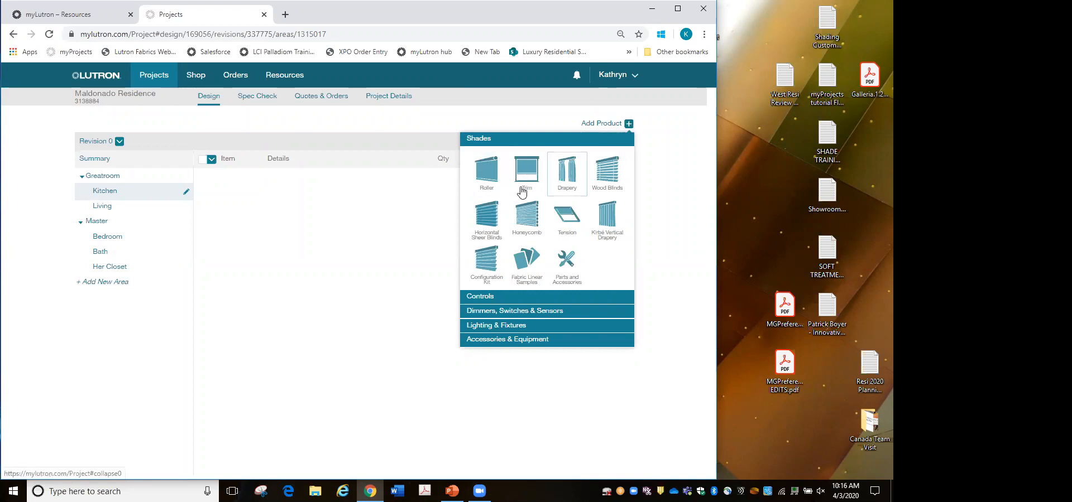
pyautogui.click(490, 176)
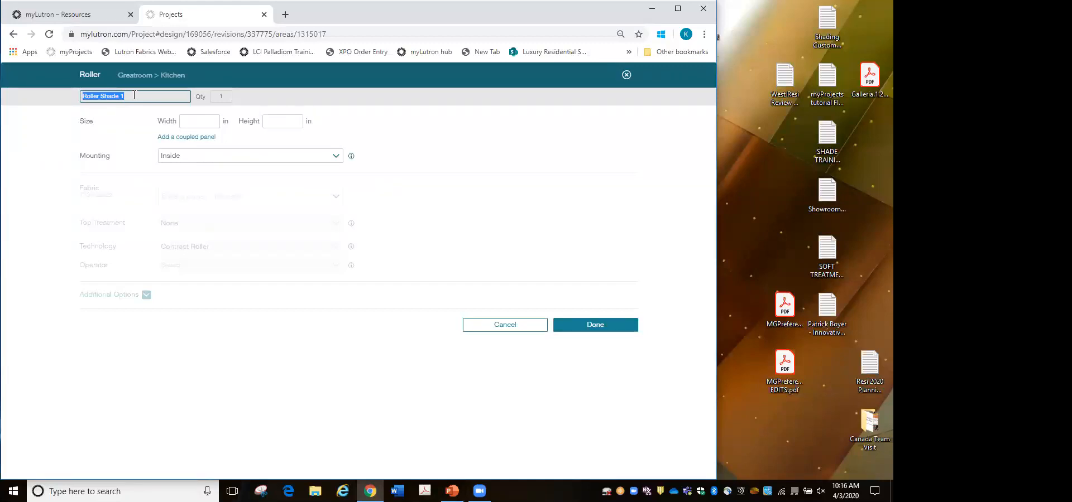
pyautogui.write('Kitchen Left')
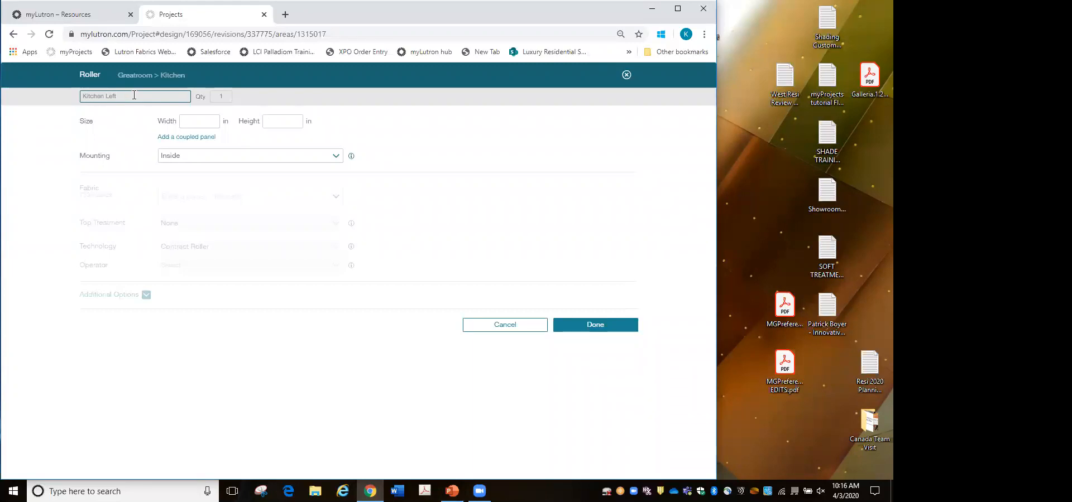
# Step: Set the Kitchen Left shade's size to 150 inches wide and 72 inches high
pyautogui.click(209, 124)
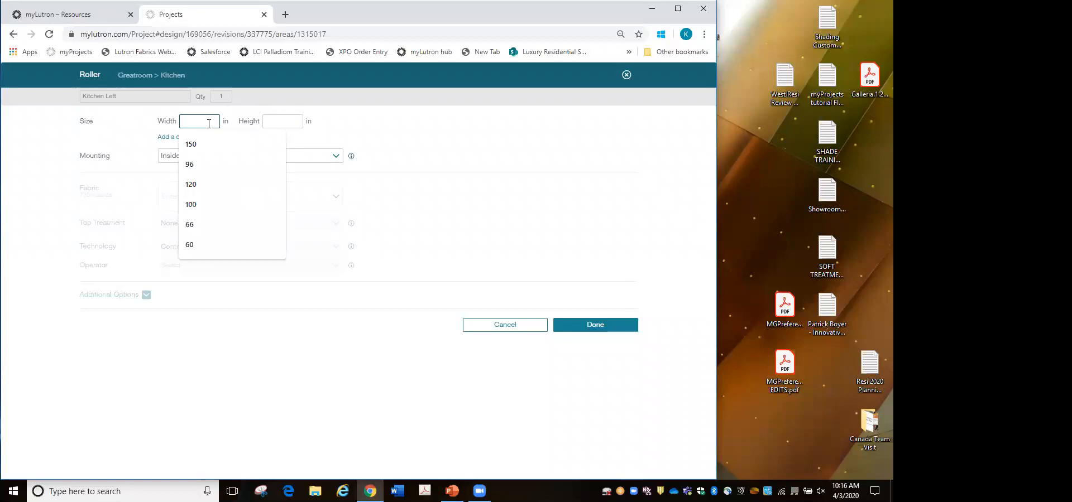
pyautogui.click(195, 145)
pyautogui.click(283, 122)
pyautogui.click(279, 147)
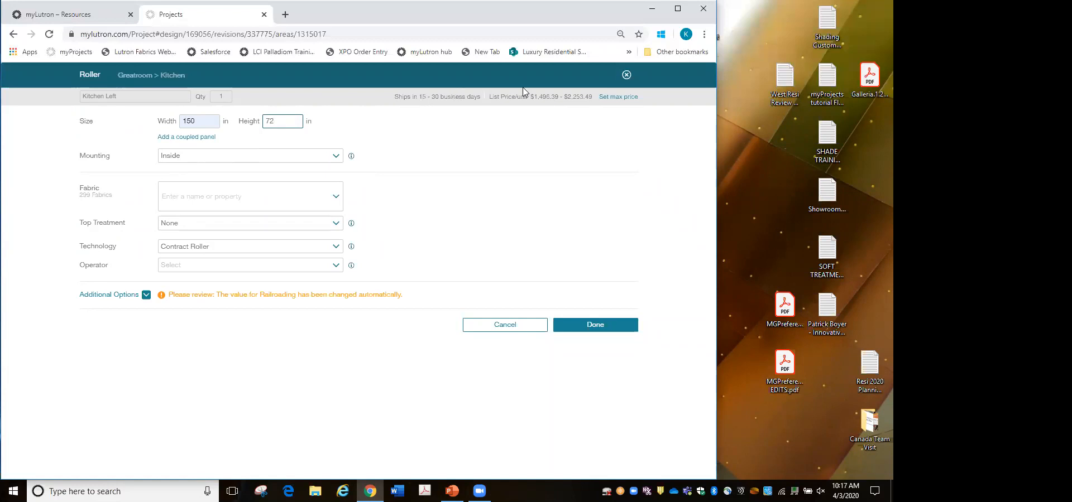
# Step: Set the shade's technology to Sivoia QS Wired
pyautogui.click(230, 246)
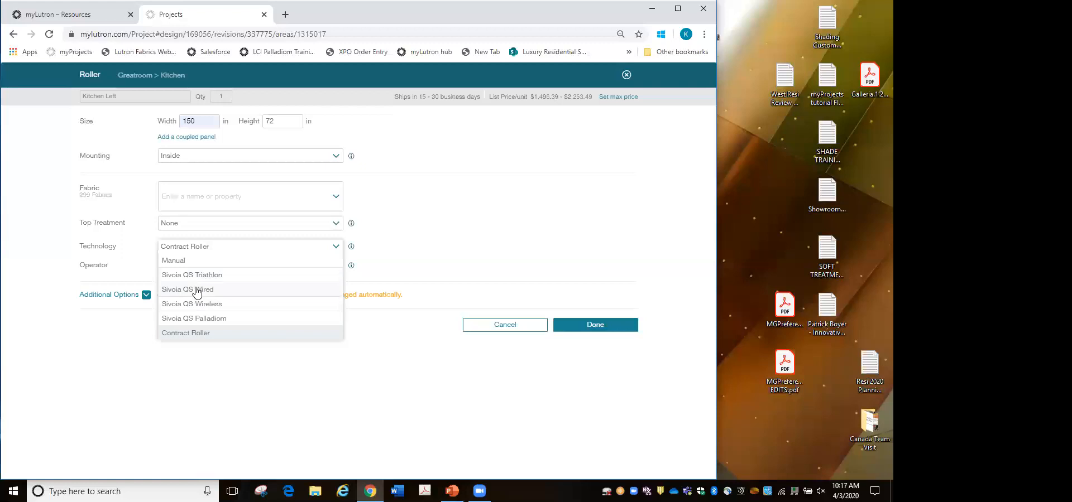
pyautogui.click(196, 291)
pyautogui.click(425, 175)
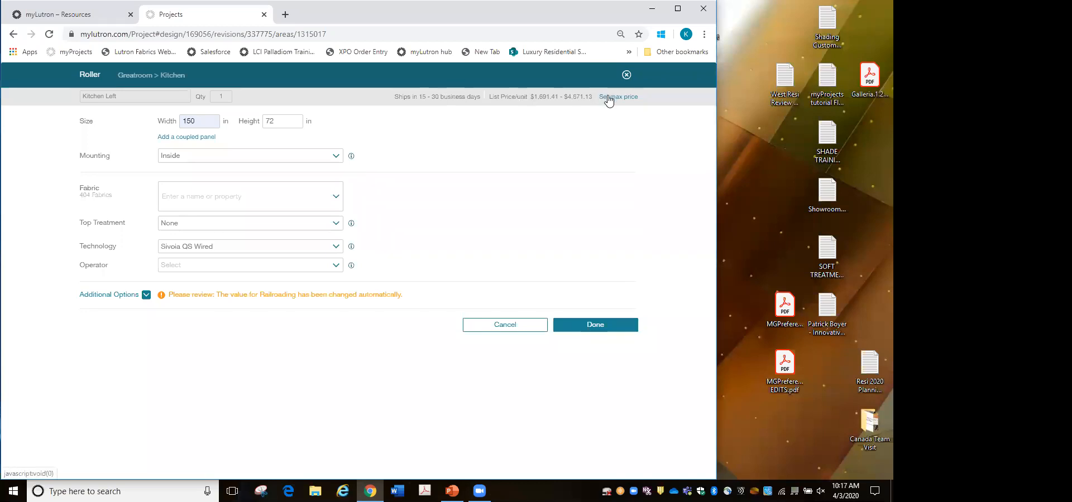
# Step: Read the help descriptions of the available shade technologies and close them
pyautogui.click(351, 247)
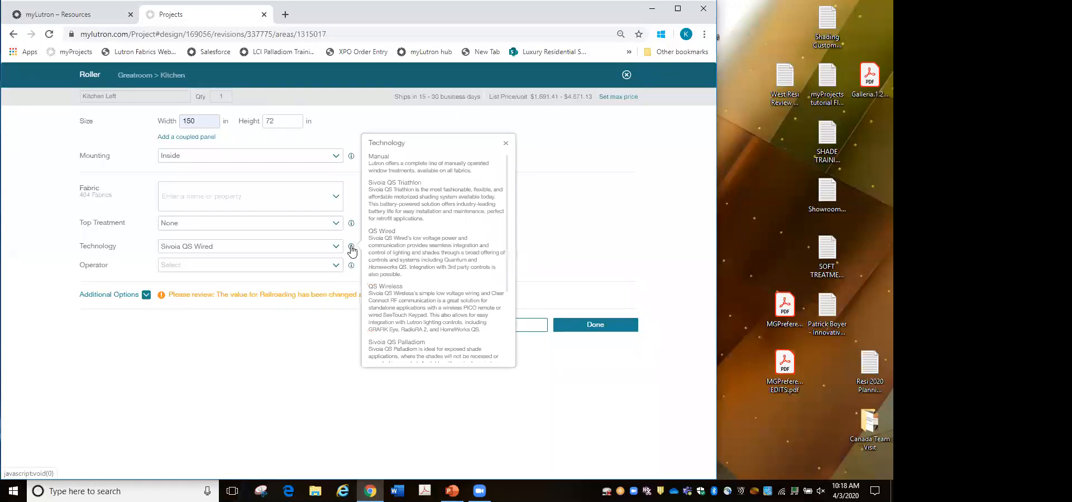
pyautogui.scroll(-2, 412, 260)
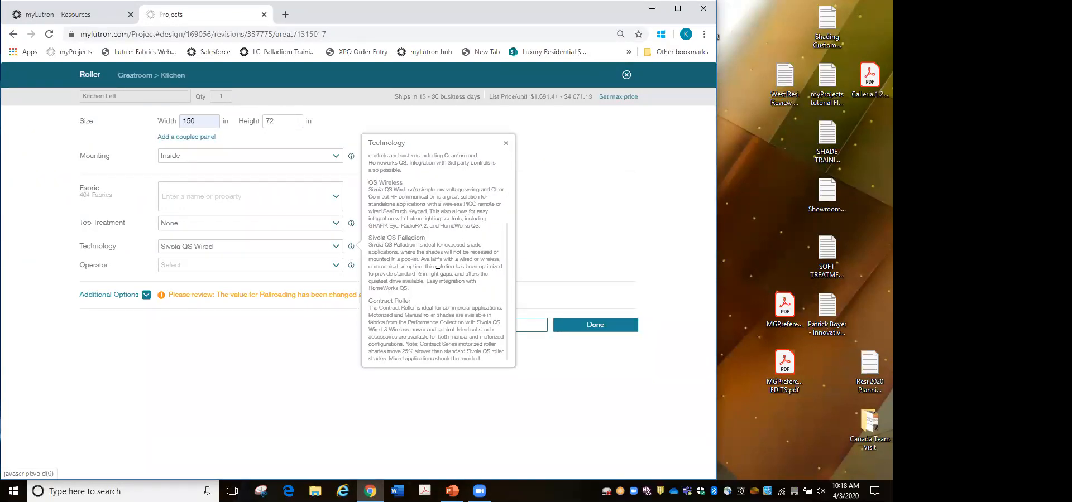
pyautogui.scroll(1, 437, 262)
pyautogui.scroll(3, 438, 265)
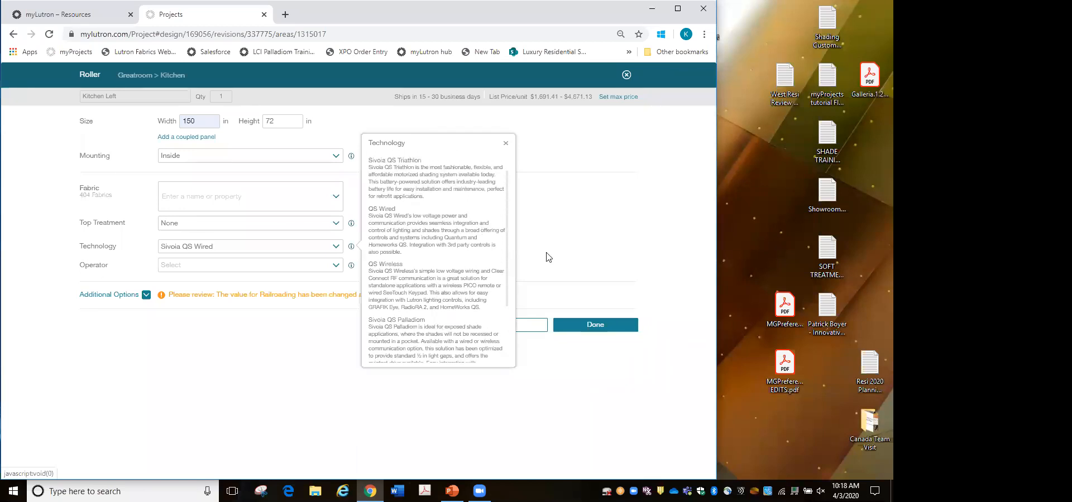
pyautogui.click(506, 143)
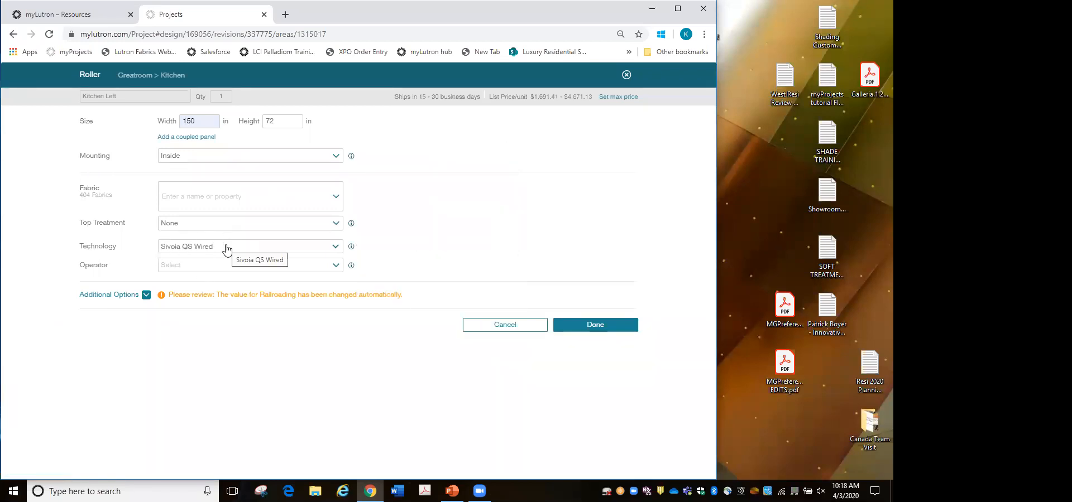
# Step: Review the technology choices, keeping Sivoia QS Wired, and examine the operators offered for the shade
pyautogui.click(336, 247)
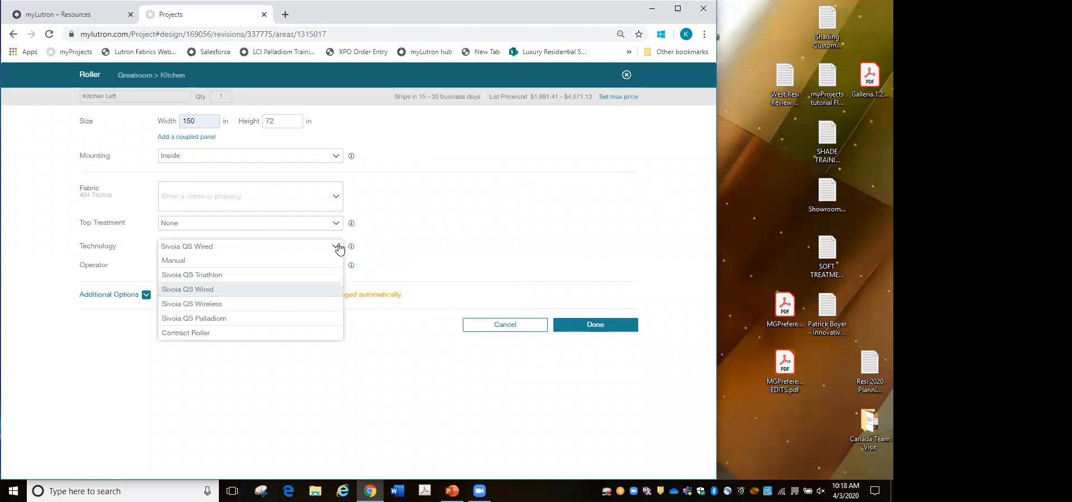
pyautogui.click(290, 290)
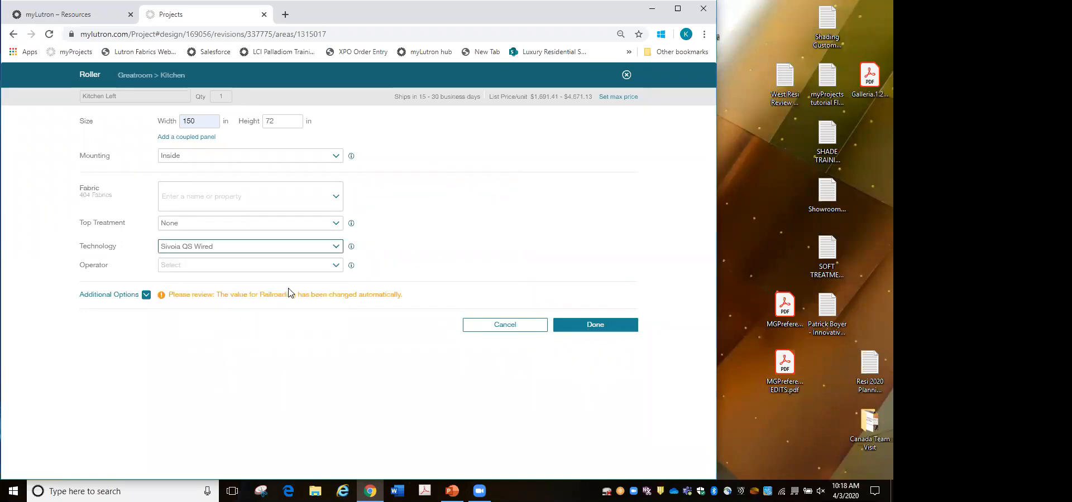
pyautogui.click(336, 265)
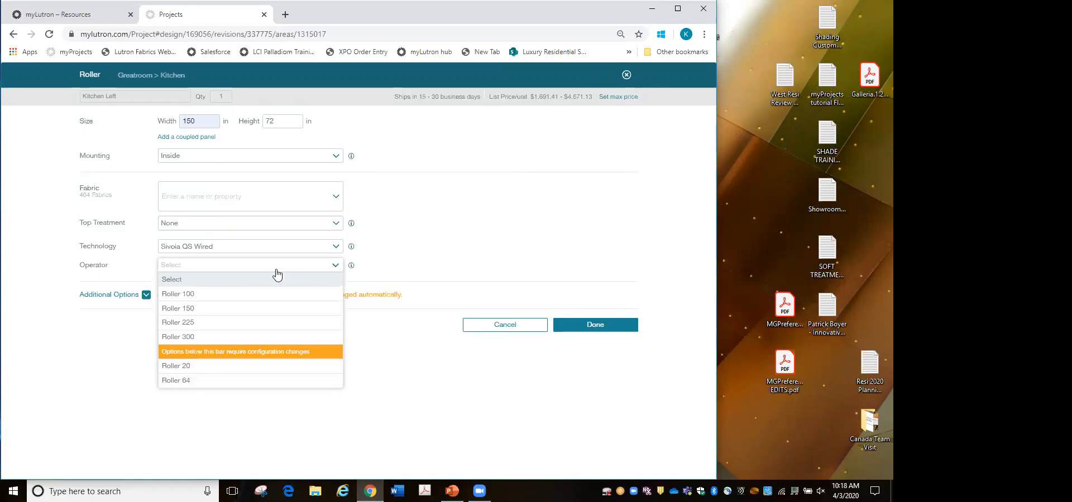
pyautogui.click(433, 208)
# Step: Set the shade's width to 130 inches and choose Roller 64 as its operator
pyautogui.click(199, 117)
pyautogui.press('BackSpace')
pyautogui.press('BackSpace')
pyautogui.press('BackSpace')
pyautogui.write('130')
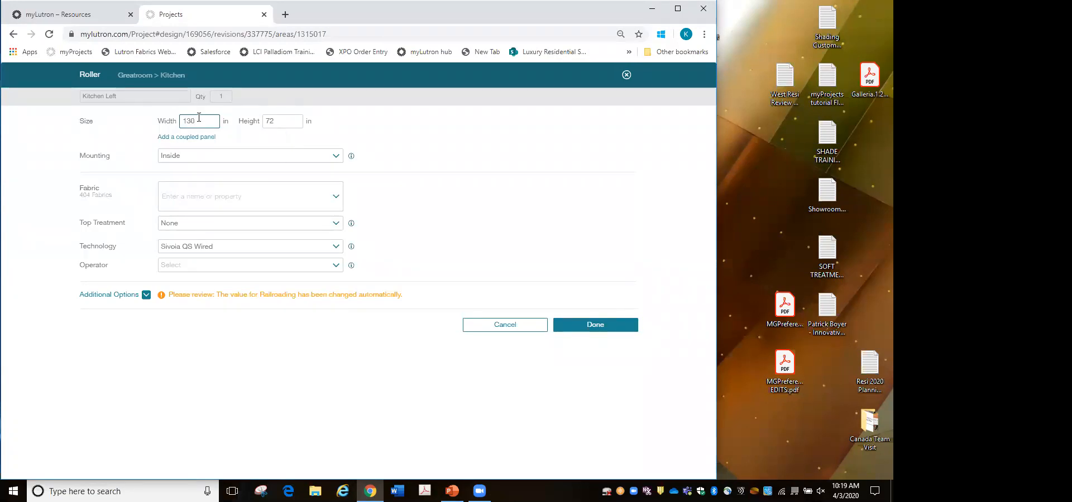
pyautogui.click(443, 215)
pyautogui.click(226, 266)
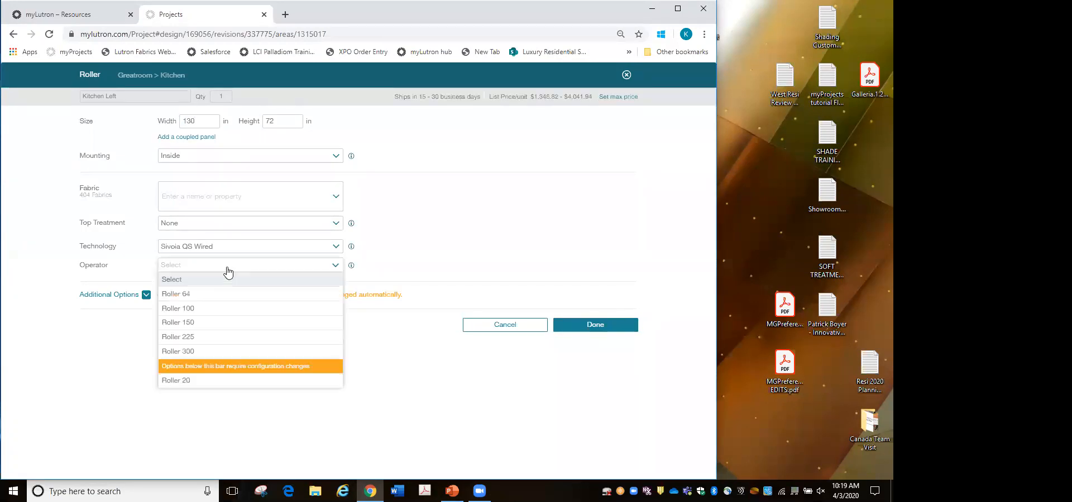
pyautogui.click(203, 296)
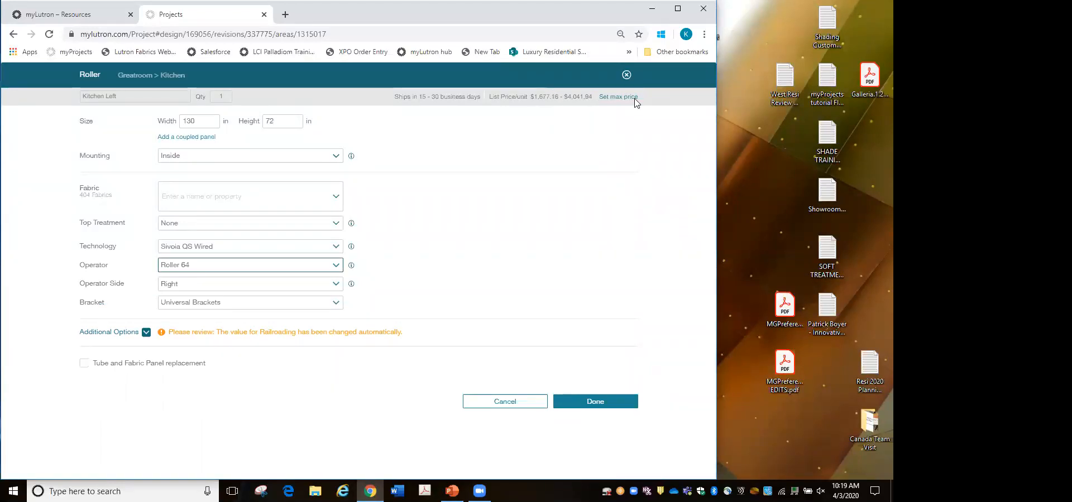
# Step: Set the shade's maximum price to $2,300 and check how many fabrics match
pyautogui.click(619, 97)
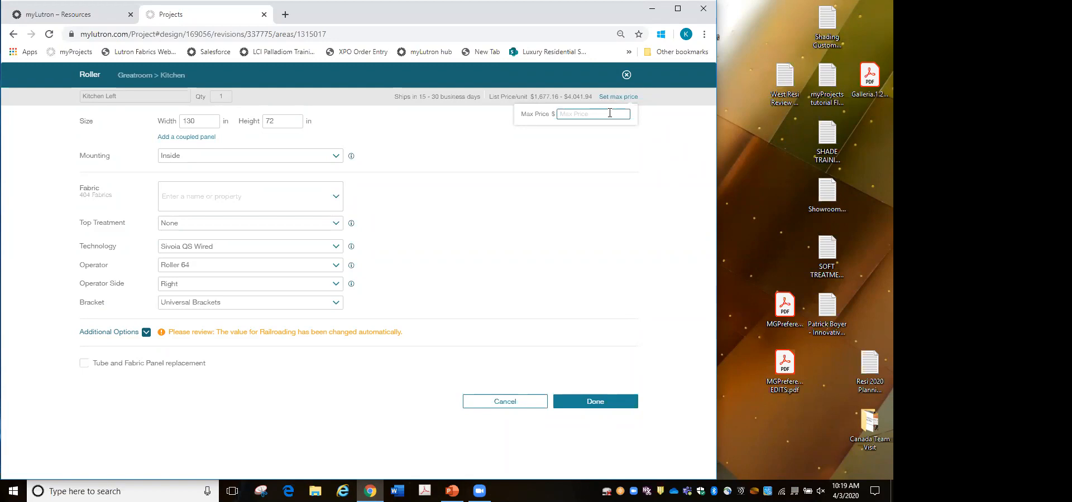
pyautogui.write('2300')
pyautogui.click(559, 173)
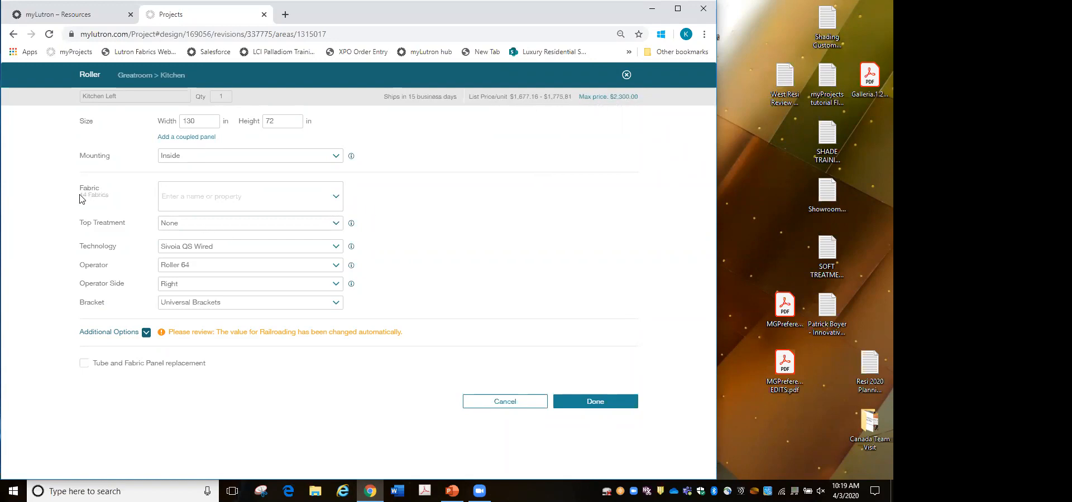
pyautogui.moveTo(81, 199); pyautogui.dragTo(113, 199)
pyautogui.click(113, 199)
# Step: Clear the shade's maximum price limit
pyautogui.click(596, 97)
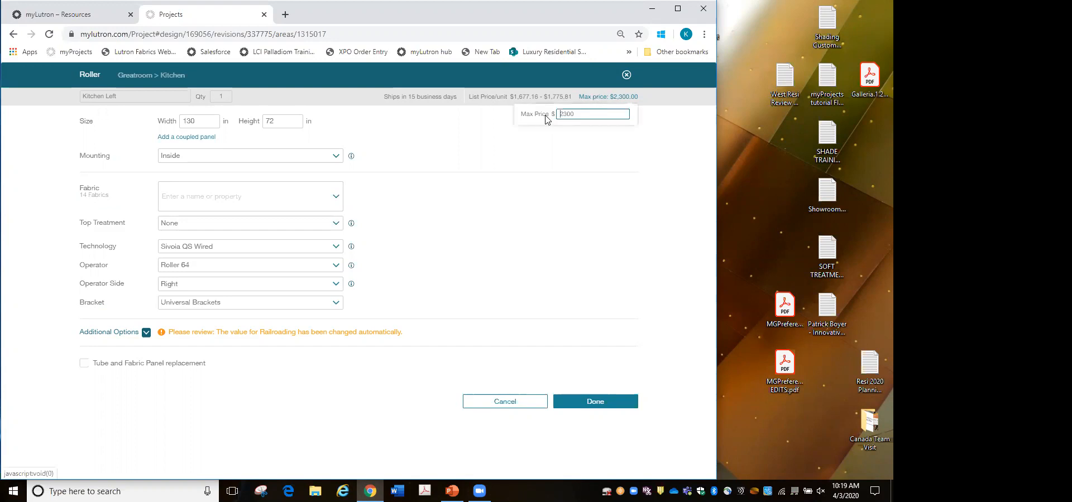
pyautogui.hotkey('ctrl', 'a')
pyautogui.press('BackSpace')
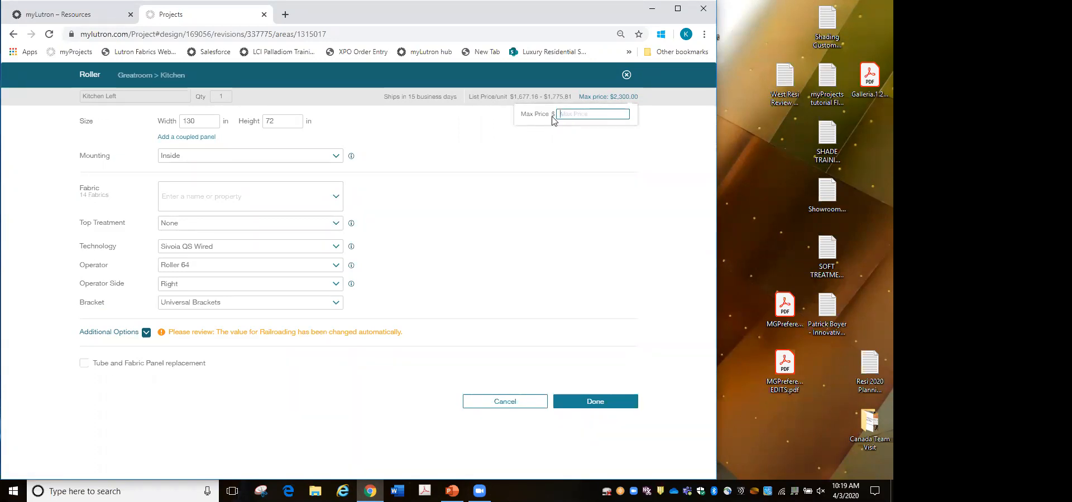
pyautogui.click(581, 140)
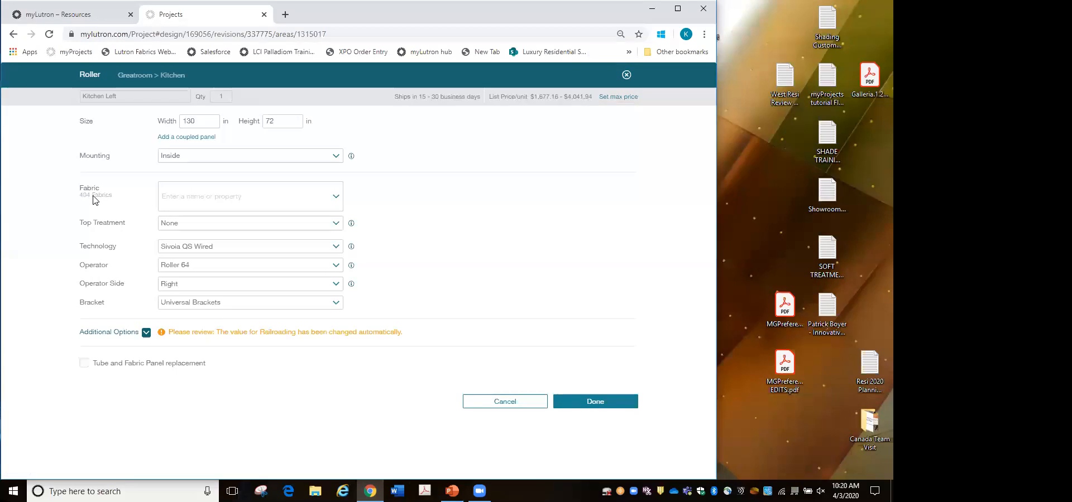
# Step: Browse the fabrics available for the Kitchen Left shade without choosing one
pyautogui.click(335, 200)
pyautogui.click(336, 201)
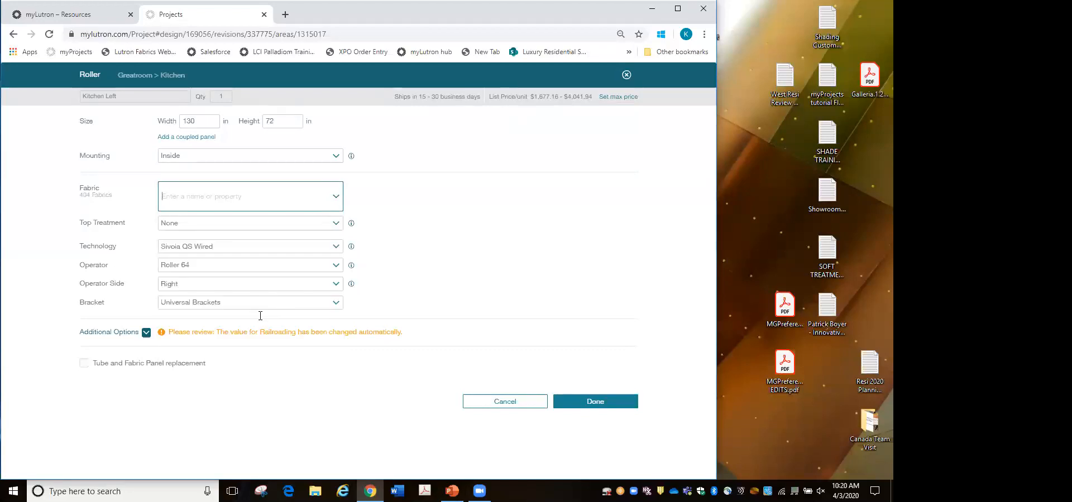
pyautogui.click(336, 200)
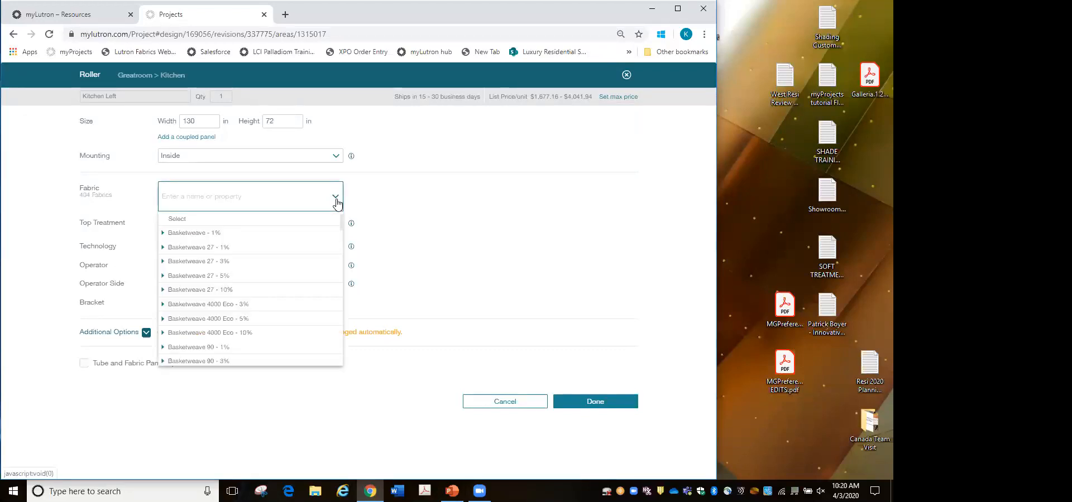
pyautogui.scroll(-1, 264, 352)
pyautogui.scroll(-3, 264, 351)
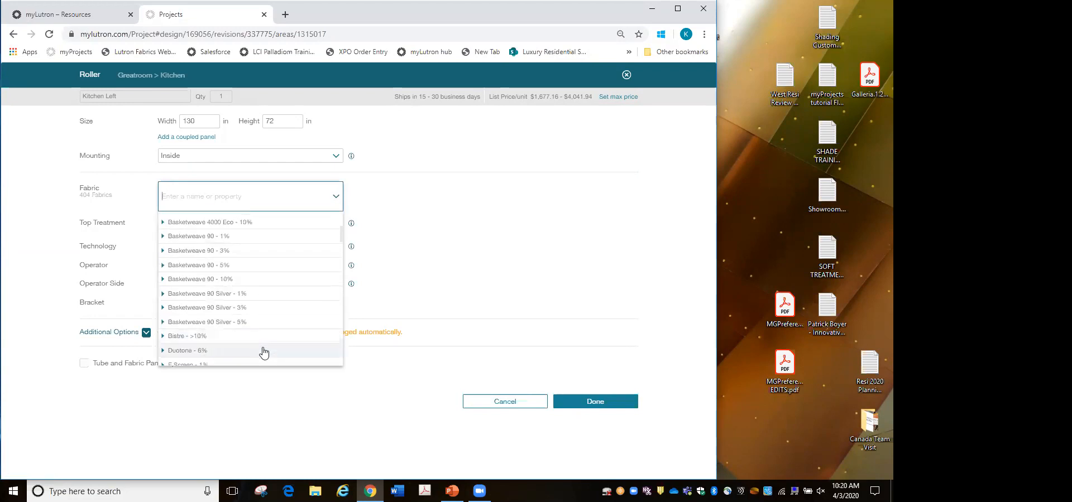
pyautogui.scroll(-5, 264, 352)
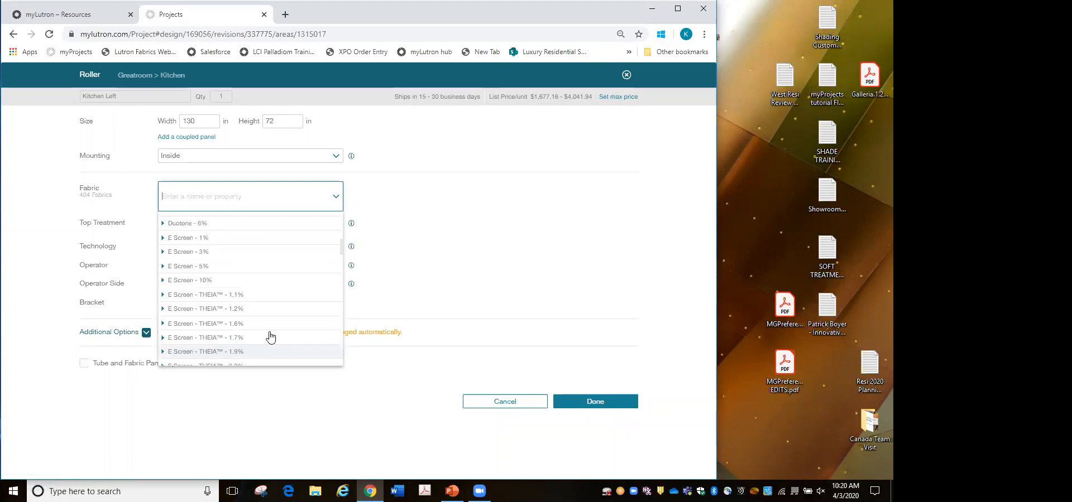
pyautogui.click(487, 234)
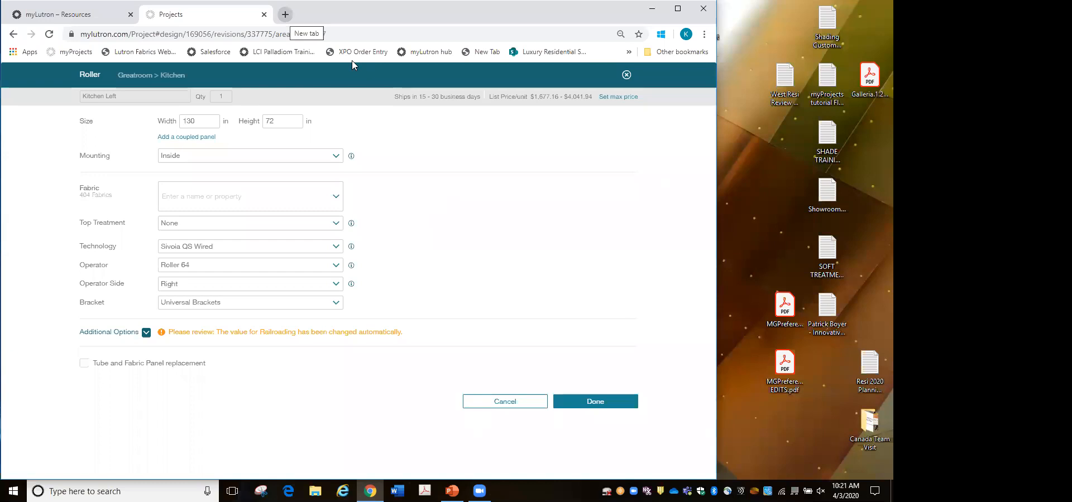
# Step: Open the Lutron Fabric Collections website in a new tab and search for fabrics in the $$$$ price range
pyautogui.click(285, 14)
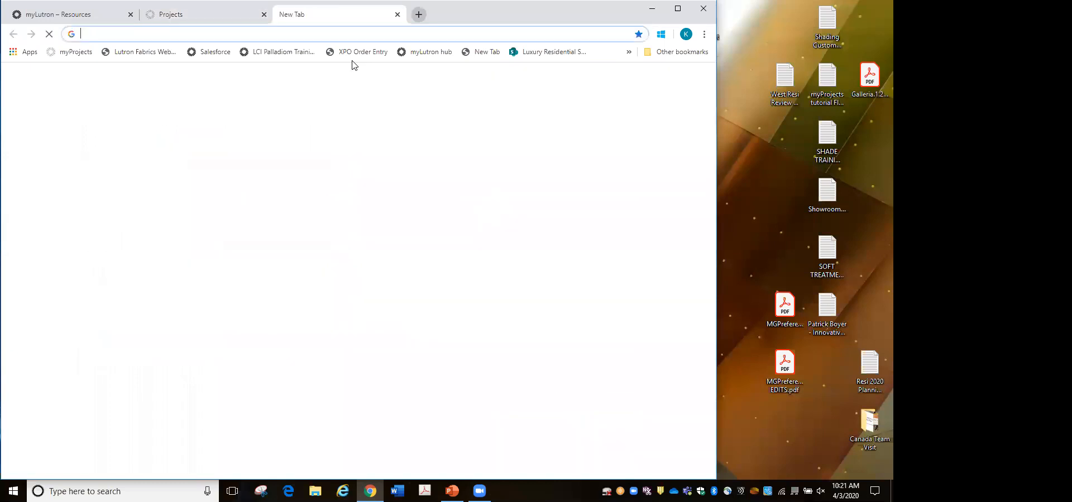
pyautogui.click(147, 52)
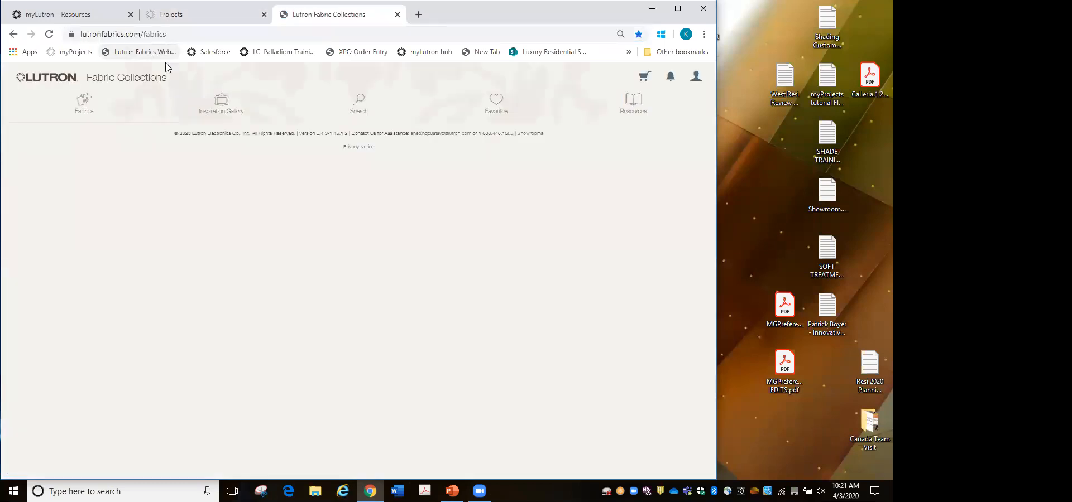
pyautogui.click(358, 110)
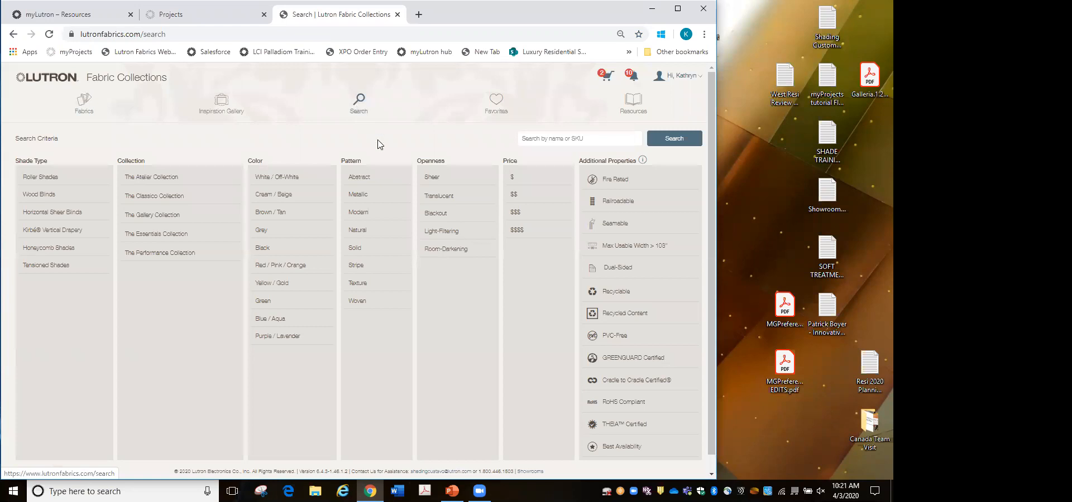
pyautogui.click(524, 233)
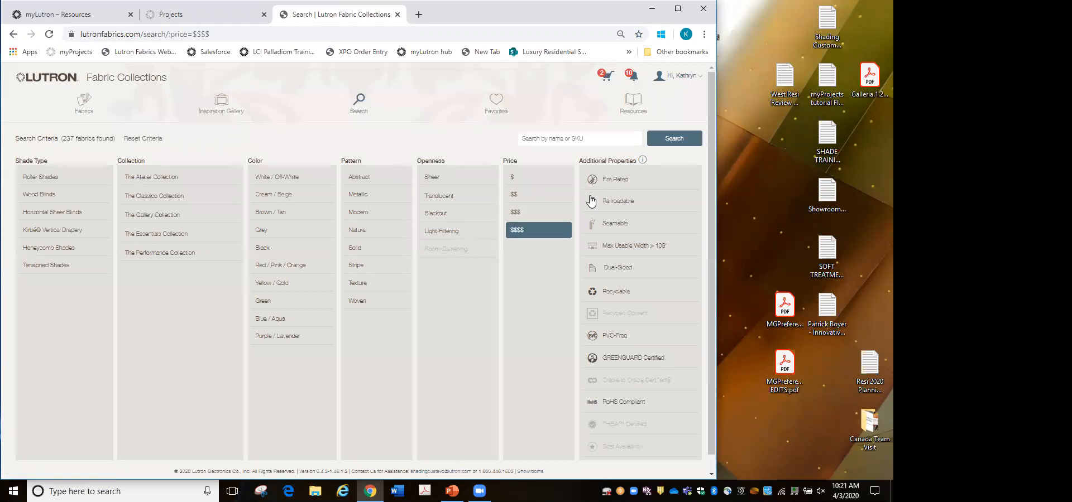
pyautogui.click(676, 139)
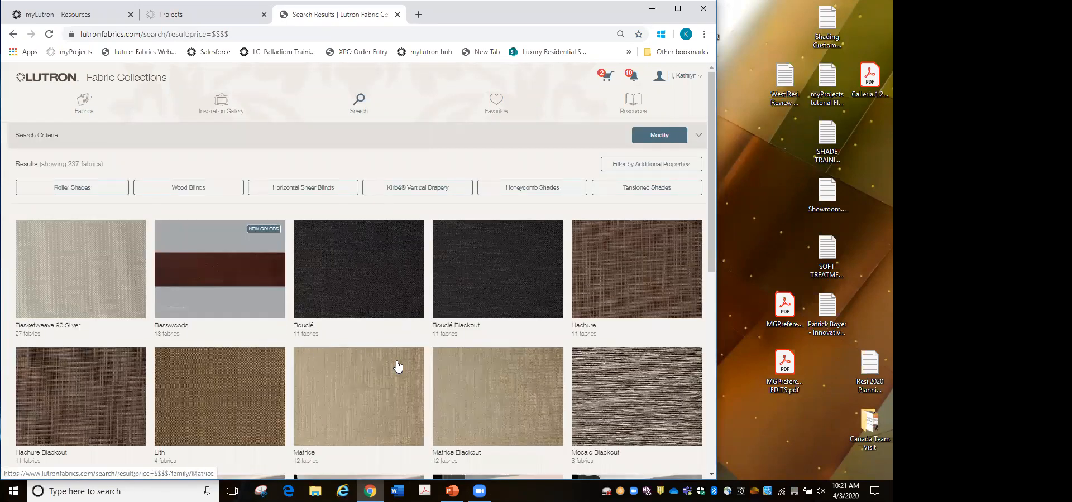
# Step: Look through the fabric families listed in the $$$$ price range search results
pyautogui.scroll(-2, 397, 366)
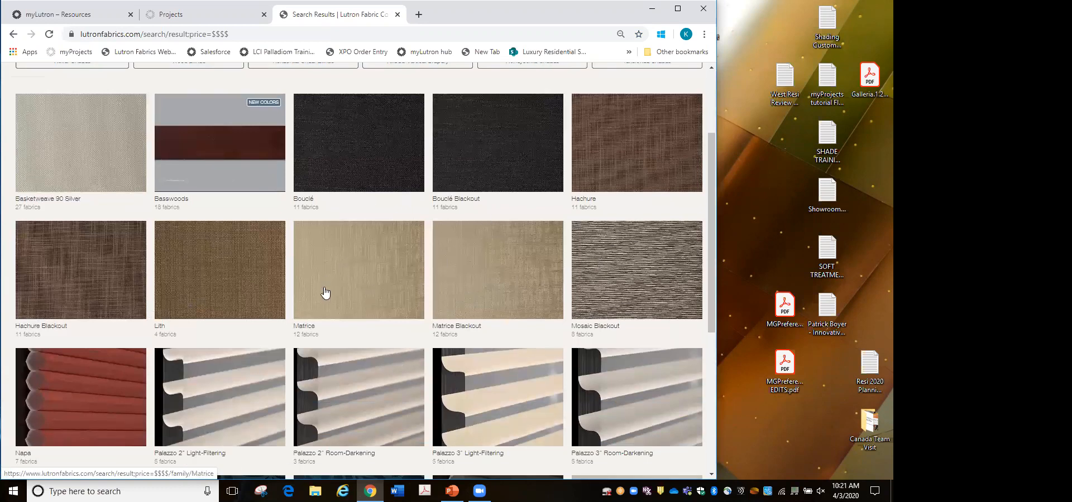
pyautogui.scroll(-5, 323, 291)
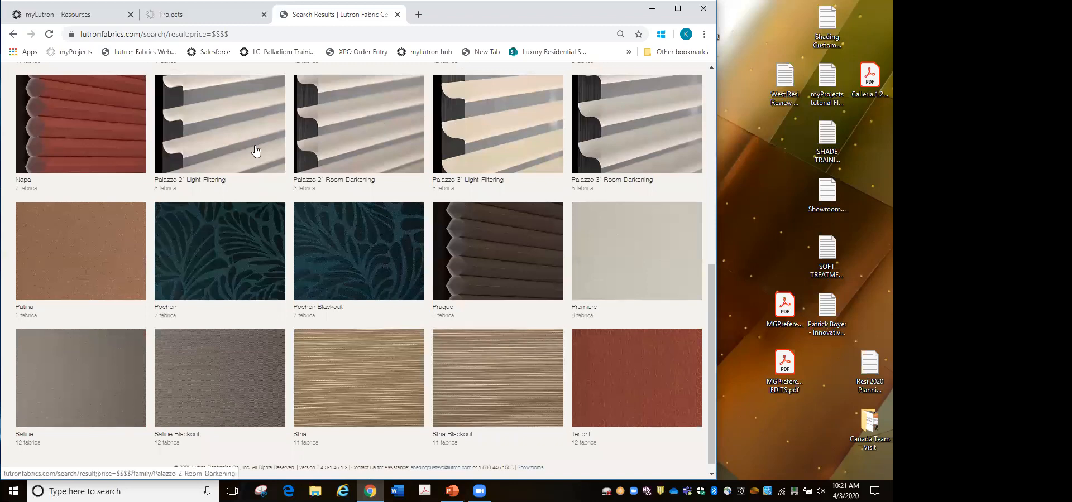
pyautogui.scroll(-1, 251, 270)
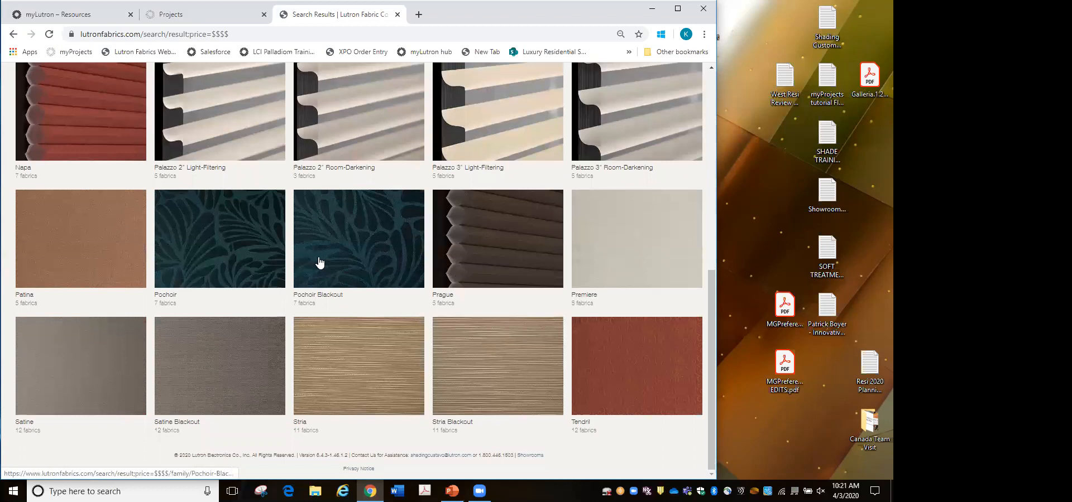
pyautogui.scroll(3, 319, 270)
pyautogui.scroll(4, 320, 270)
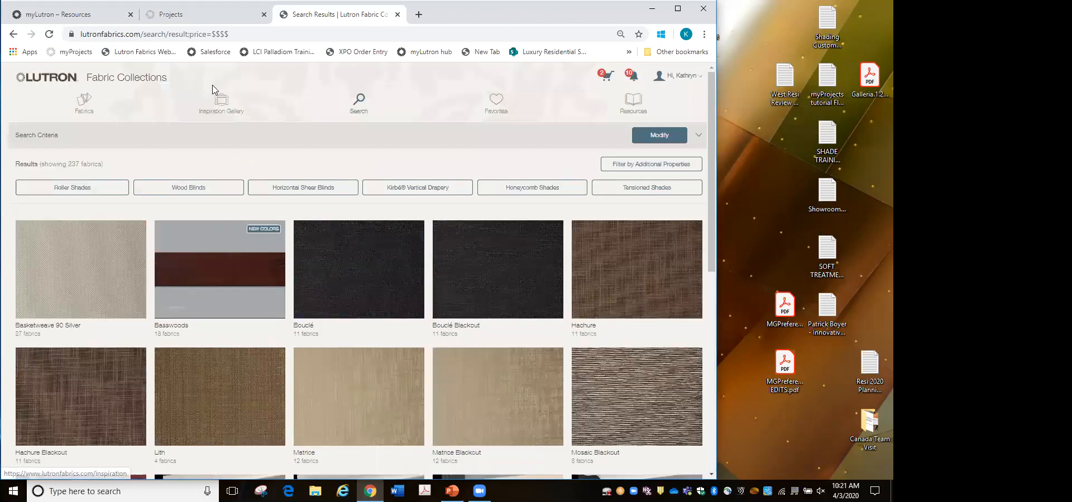
# Step: Return to the myProjects shade configuration and choose the Basketweave 27 - 3% fabric in Oyster/Charcoal for Kitchen Left
pyautogui.click(217, 16)
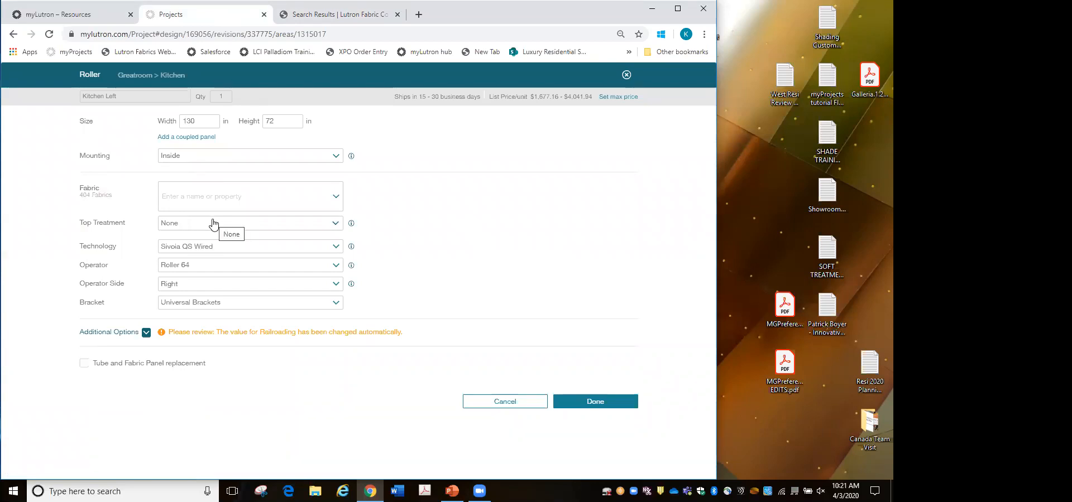
pyautogui.click(279, 200)
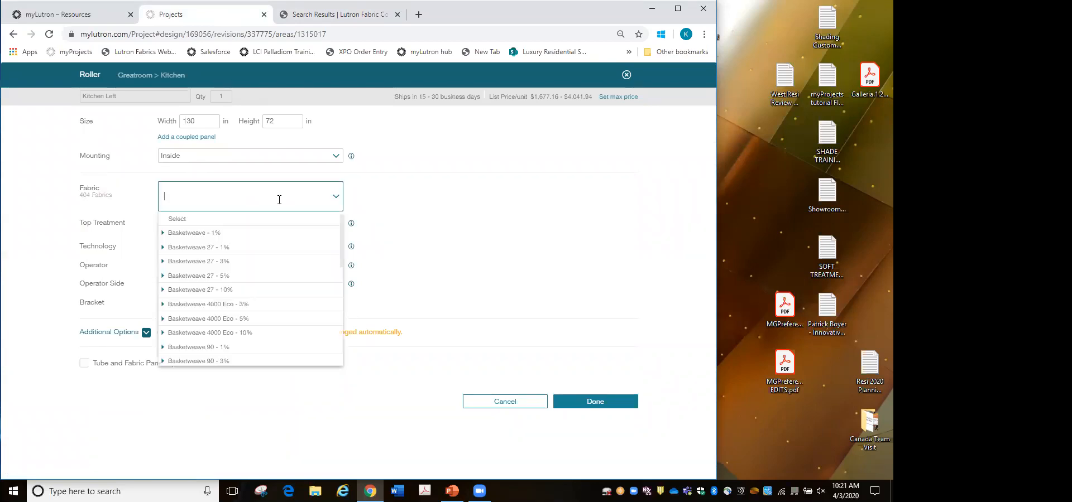
pyautogui.write('basketwe')
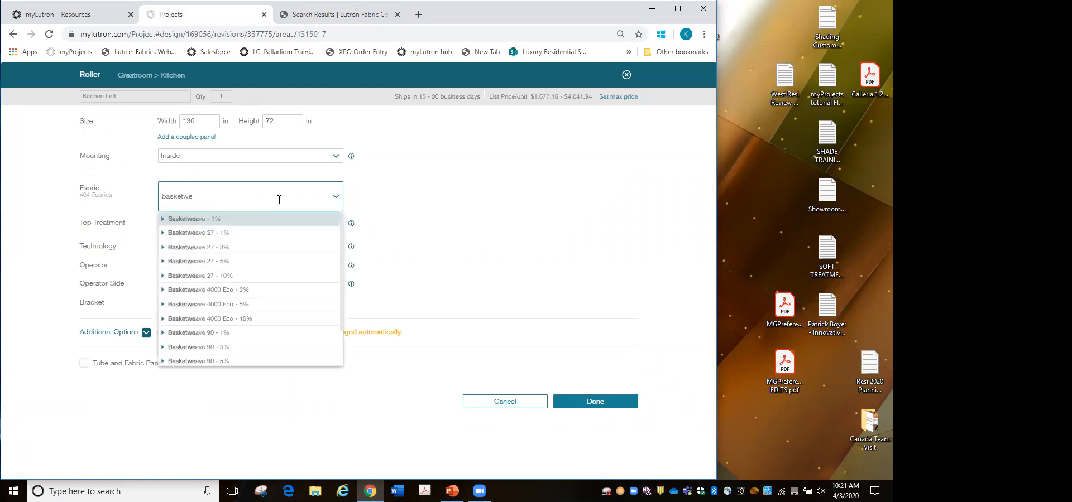
pyautogui.click(203, 248)
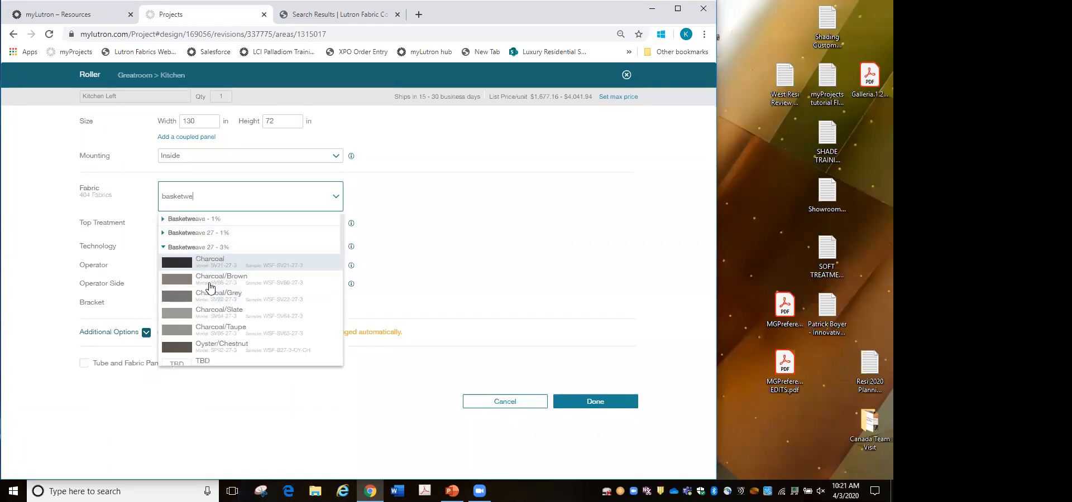
pyautogui.scroll(-2, 227, 332)
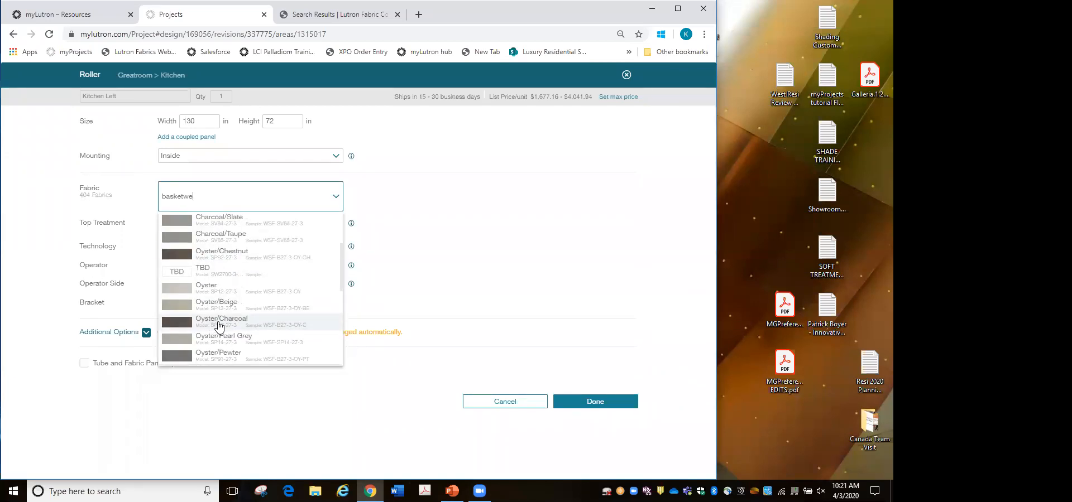
pyautogui.click(219, 326)
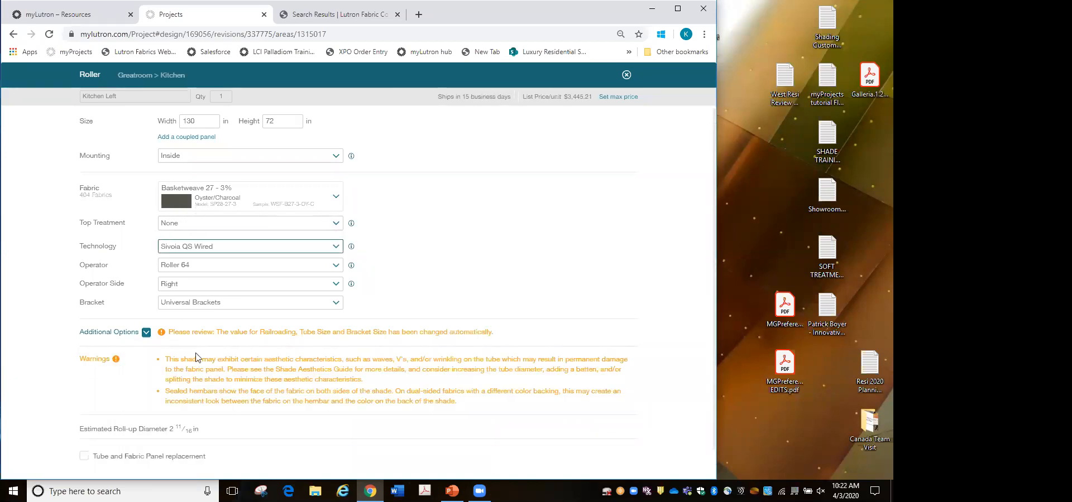
# Step: Review the shade's warnings, expand its additional options and examine the illustrated hembar styles
pyautogui.scroll(-1, 196, 174)
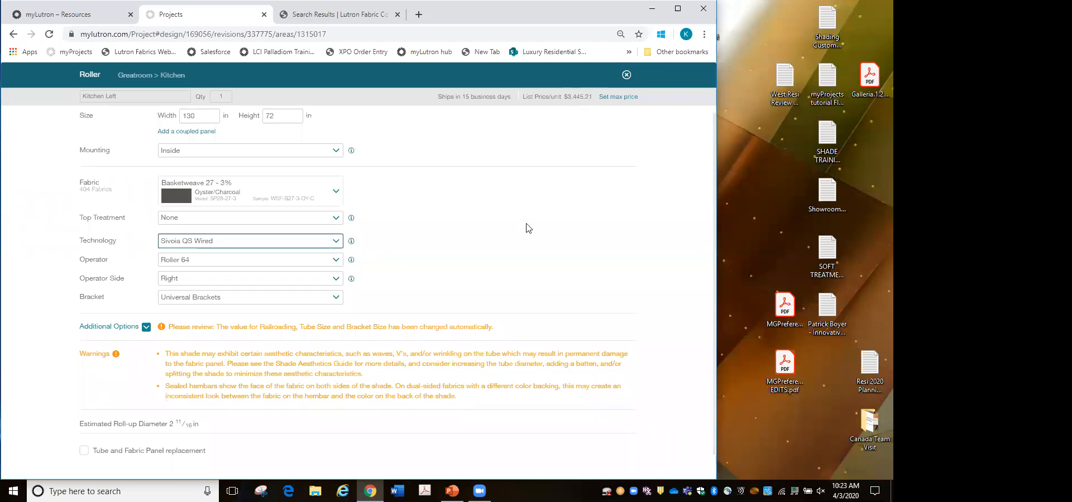
pyautogui.scroll(1, 522, 228)
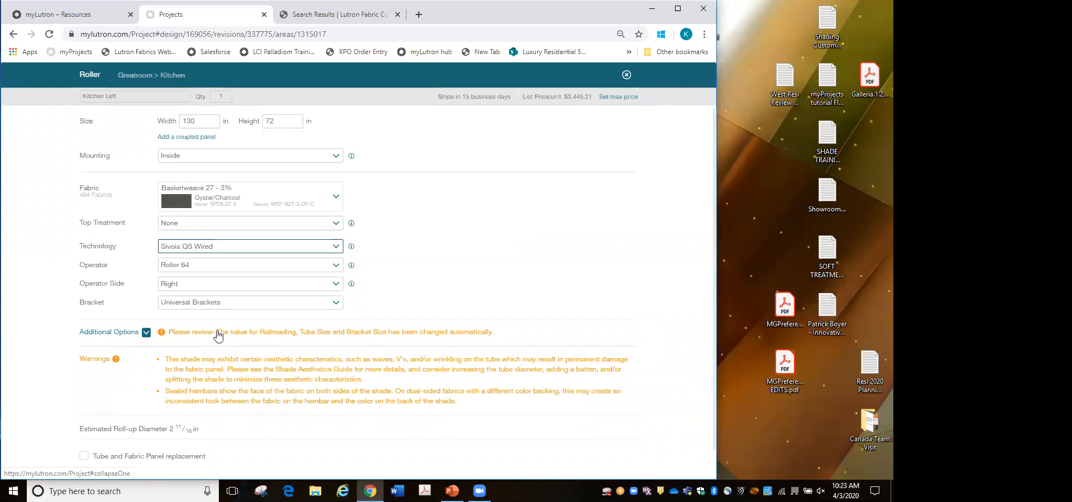
pyautogui.click(145, 334)
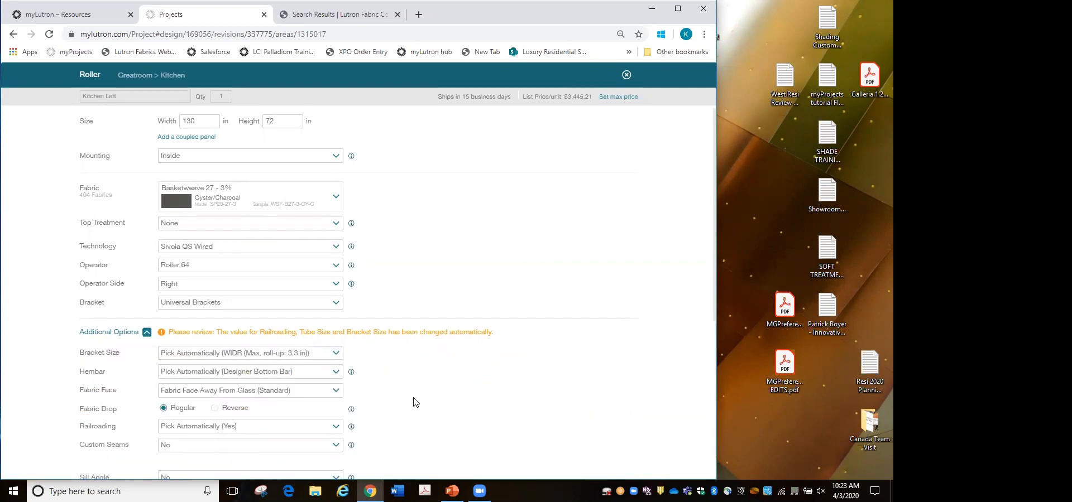
pyautogui.scroll(-2, 413, 402)
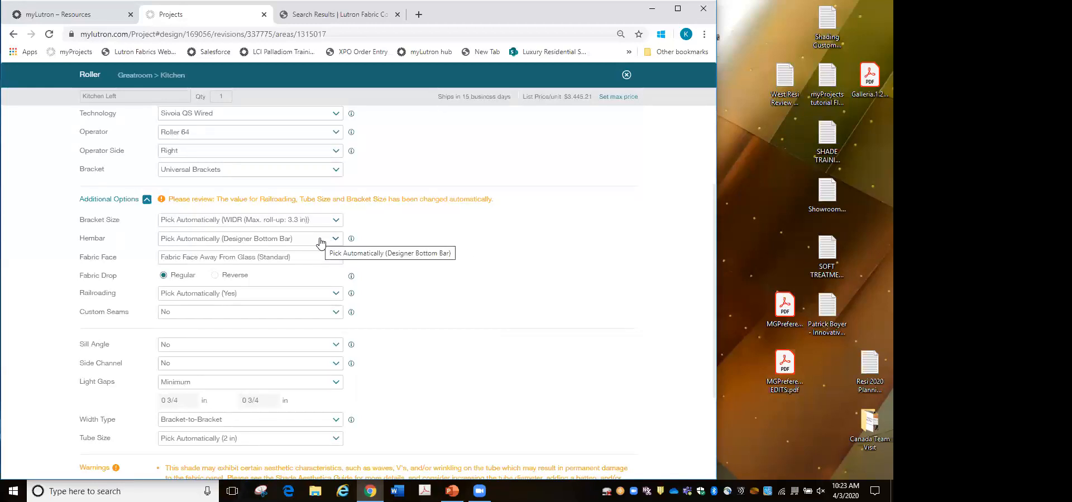
pyautogui.click(352, 242)
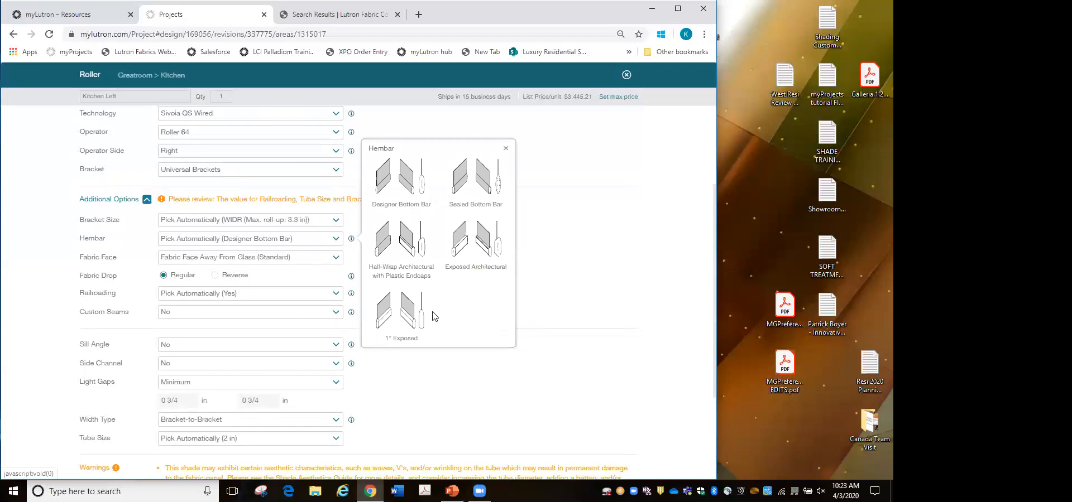
pyautogui.click(505, 148)
# Step: Check the remaining additional options and save the Kitchen Left roller shade
pyautogui.scroll(-2, 436, 304)
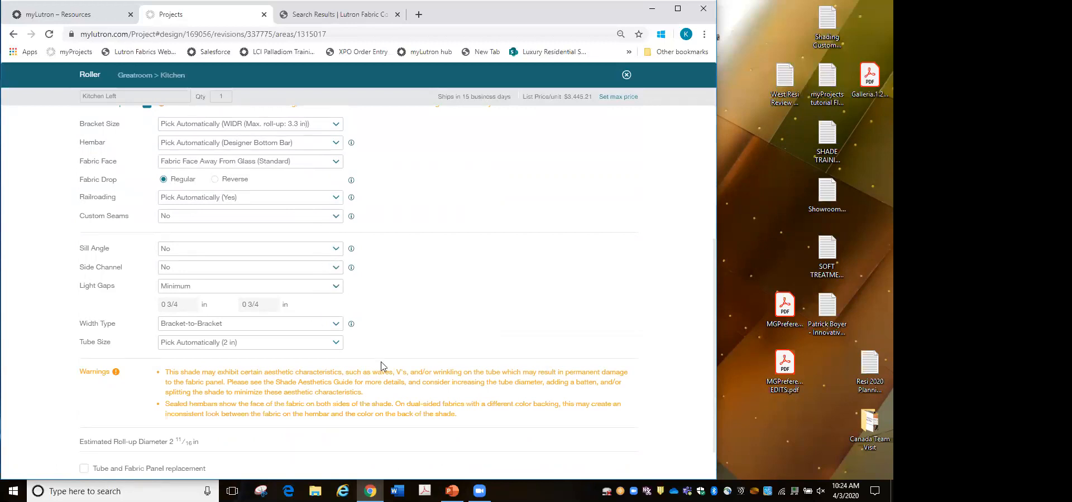
pyautogui.scroll(-1, 381, 367)
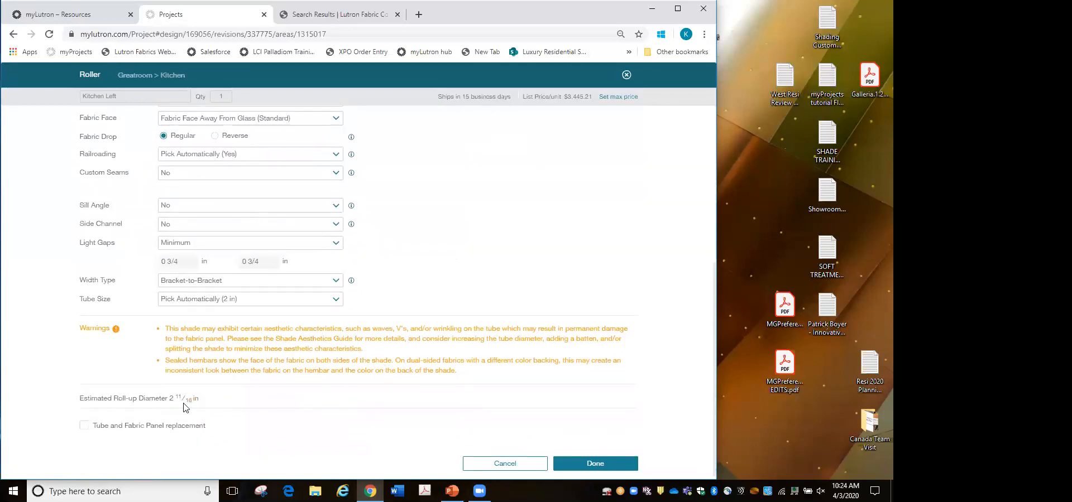
pyautogui.click(586, 465)
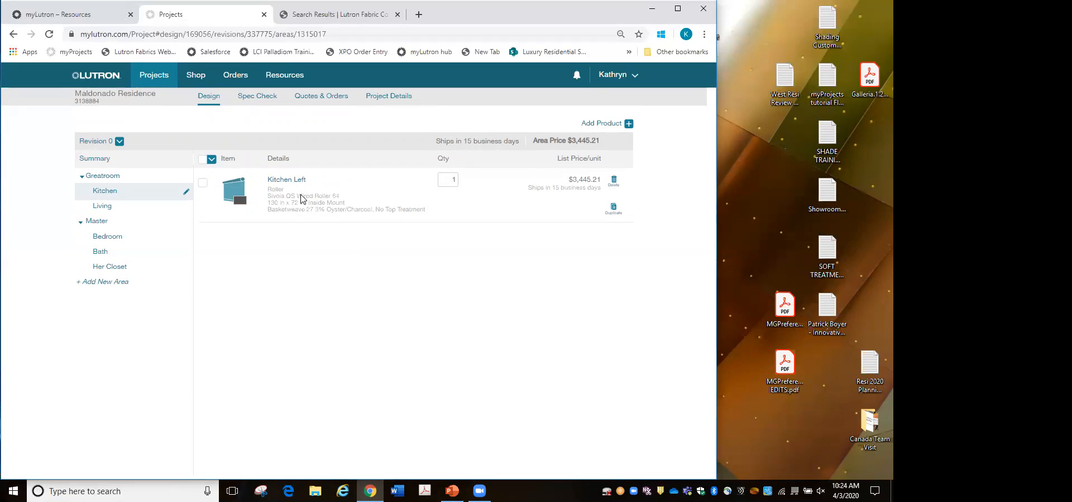
# Step: Duplicate the Kitchen Left roller shade, name the copy Kitchen Right and save it
pyautogui.click(612, 213)
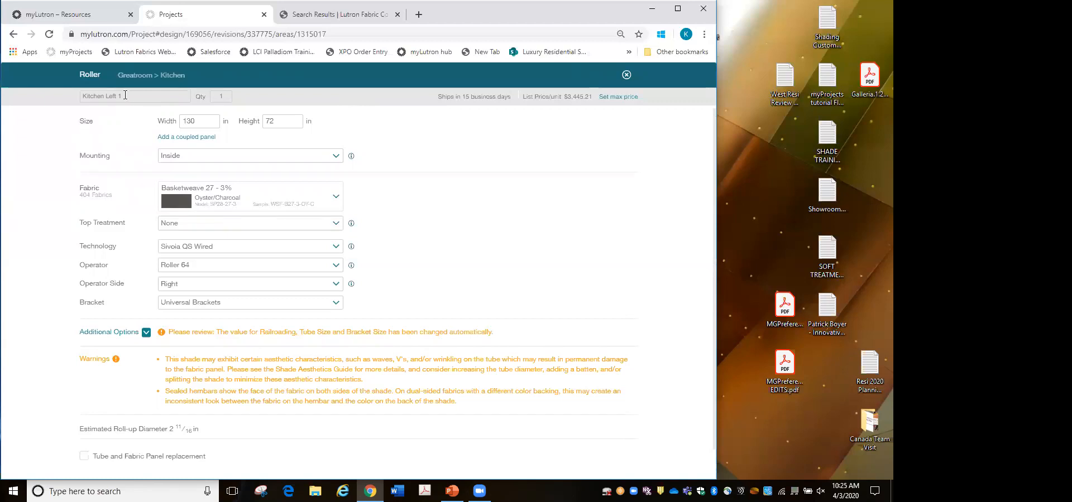
pyautogui.click(125, 95)
pyautogui.press('BackSpace')
pyautogui.write('Right')
pyautogui.click(52, 149)
pyautogui.scroll(-1, 469, 315)
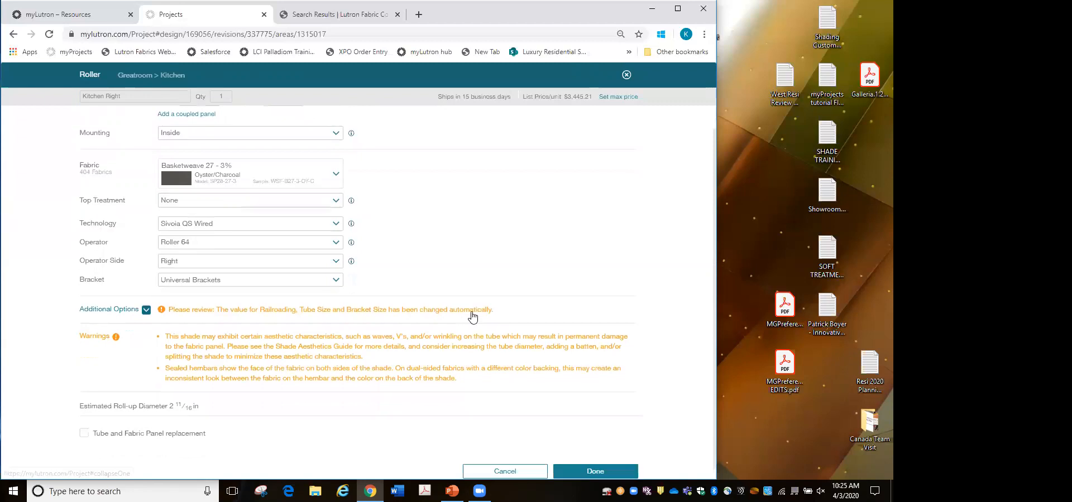
pyautogui.click(593, 472)
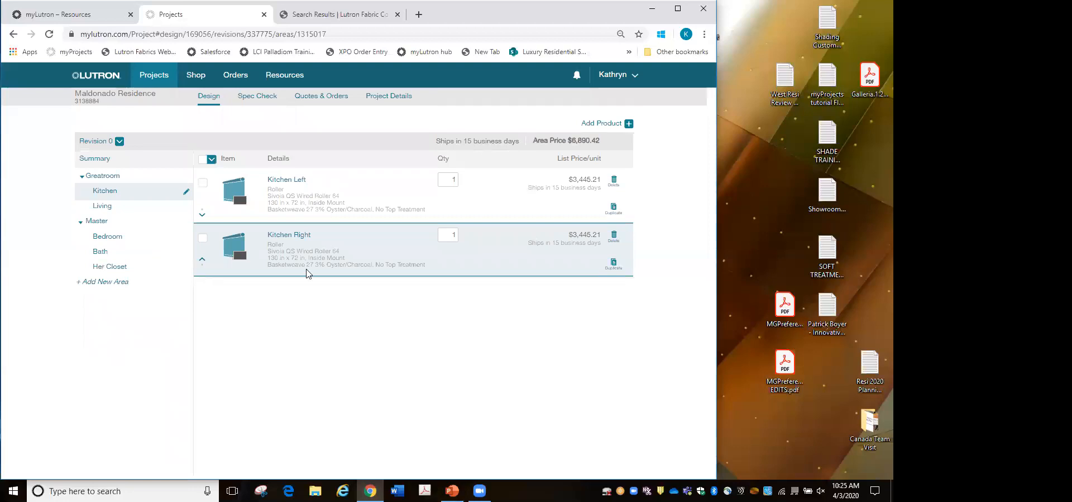
pyautogui.click(111, 237)
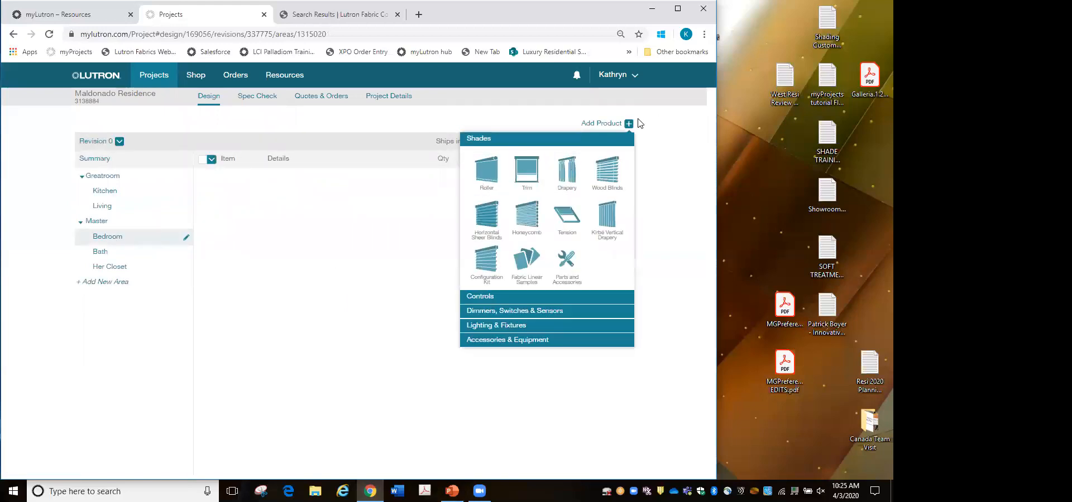
pyautogui.click(480, 177)
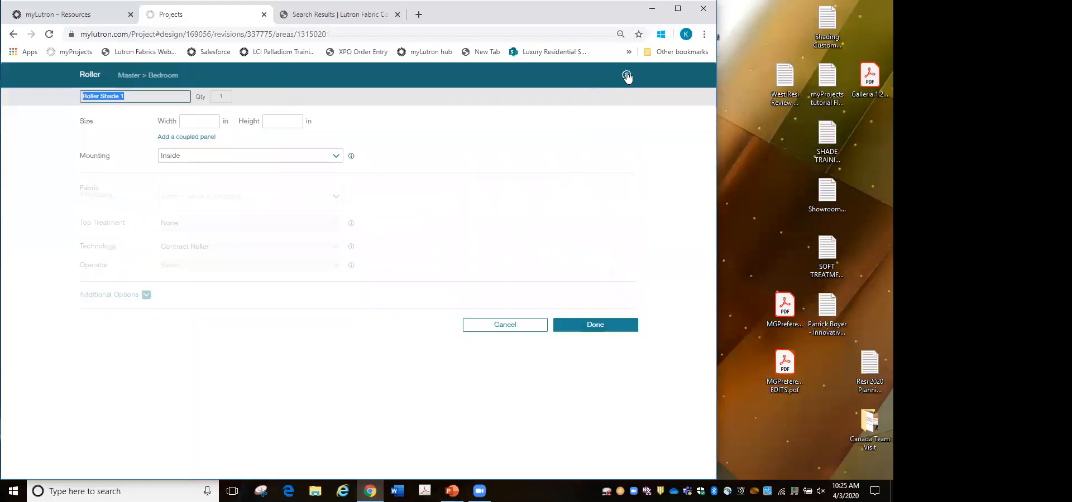
pyautogui.click(626, 76)
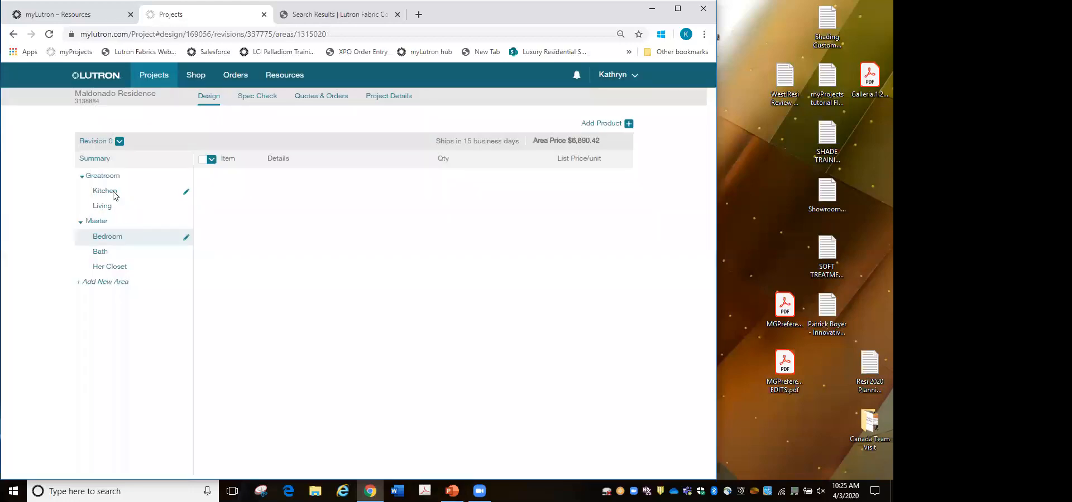
# Step: Copy the Kitchen Left and Kitchen Right shades from the Kitchen area and paste them into the Master Bedroom area
pyautogui.click(114, 192)
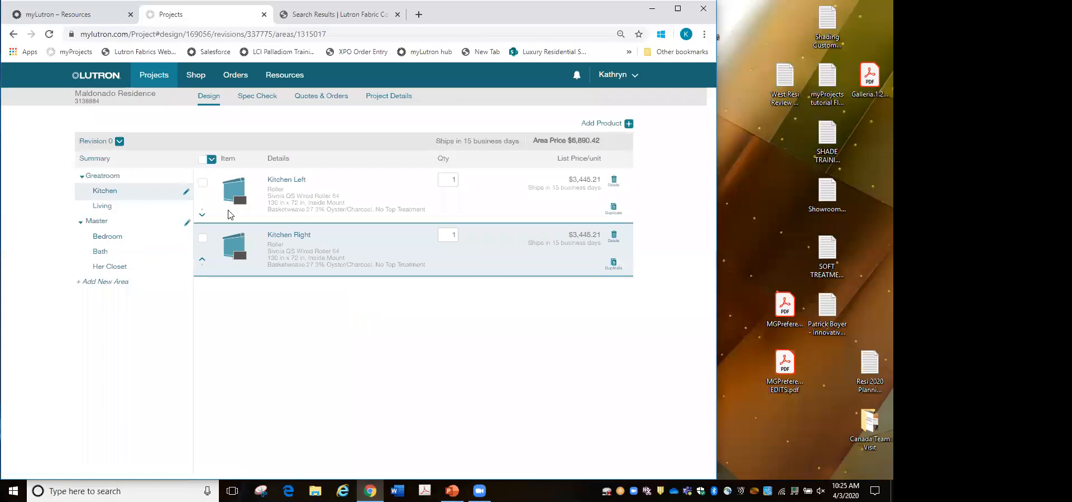
pyautogui.click(202, 183)
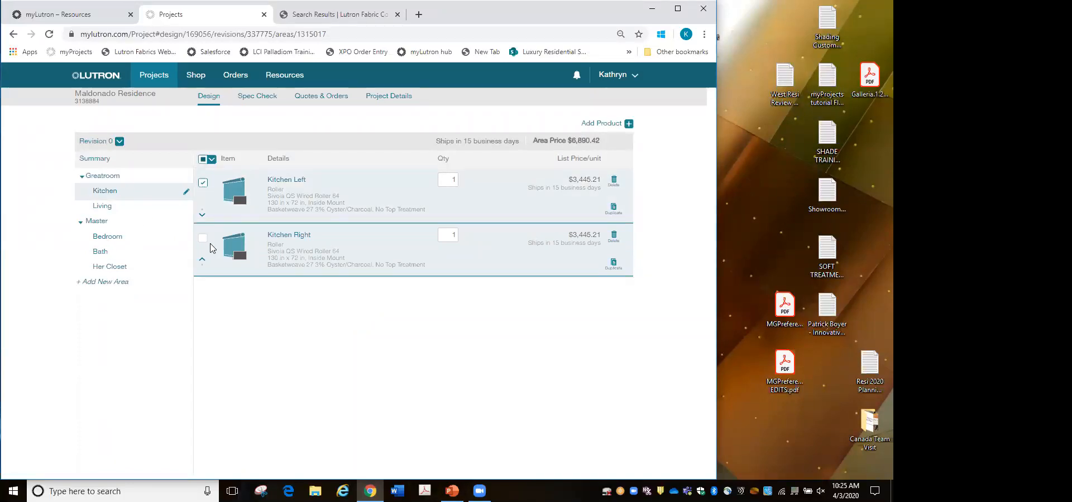
pyautogui.click(203, 237)
pyautogui.click(212, 159)
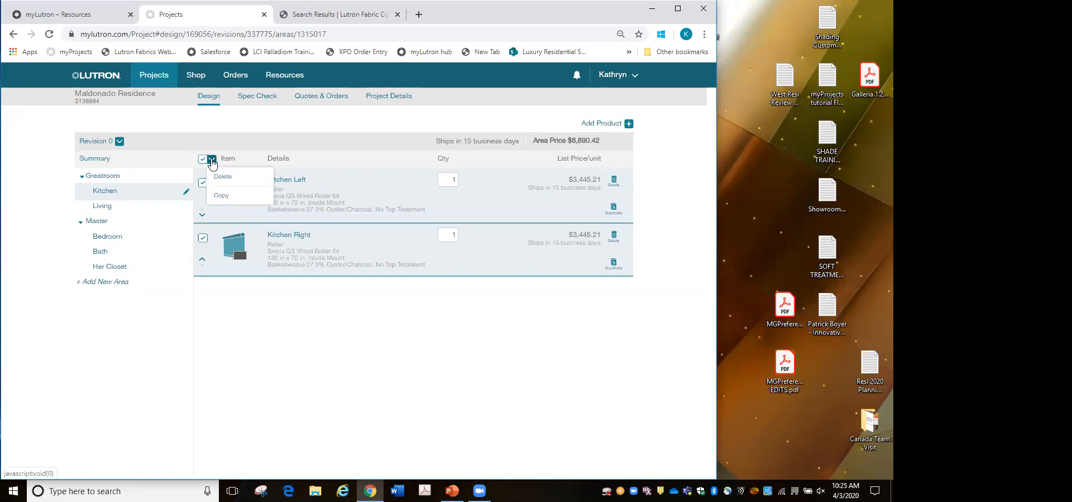
pyautogui.click(222, 198)
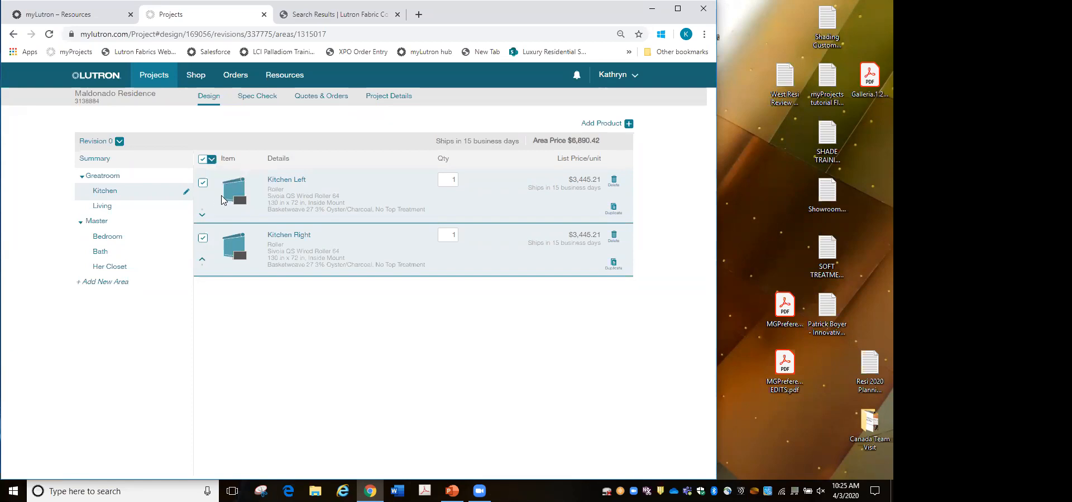
pyautogui.click(108, 237)
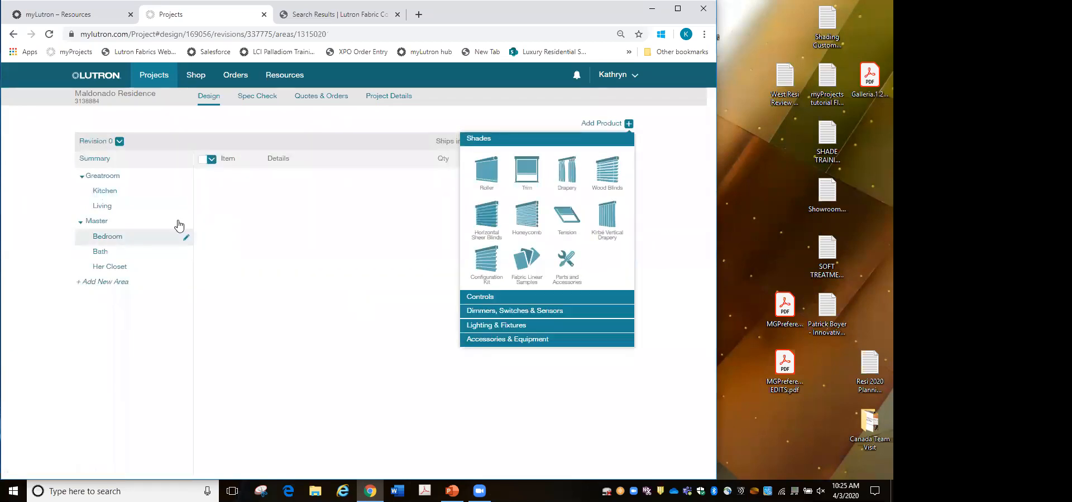
pyautogui.click(227, 212)
pyautogui.click(211, 160)
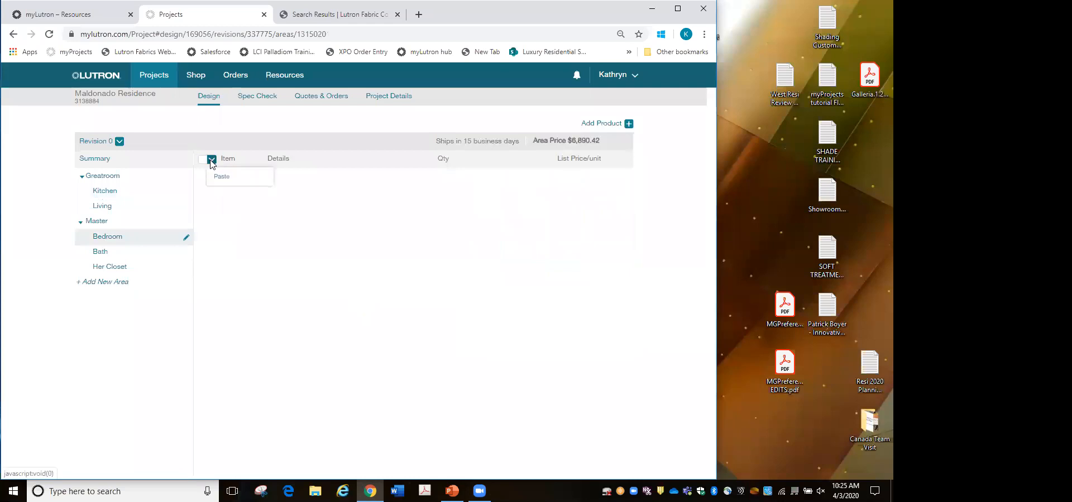
pyautogui.click(219, 180)
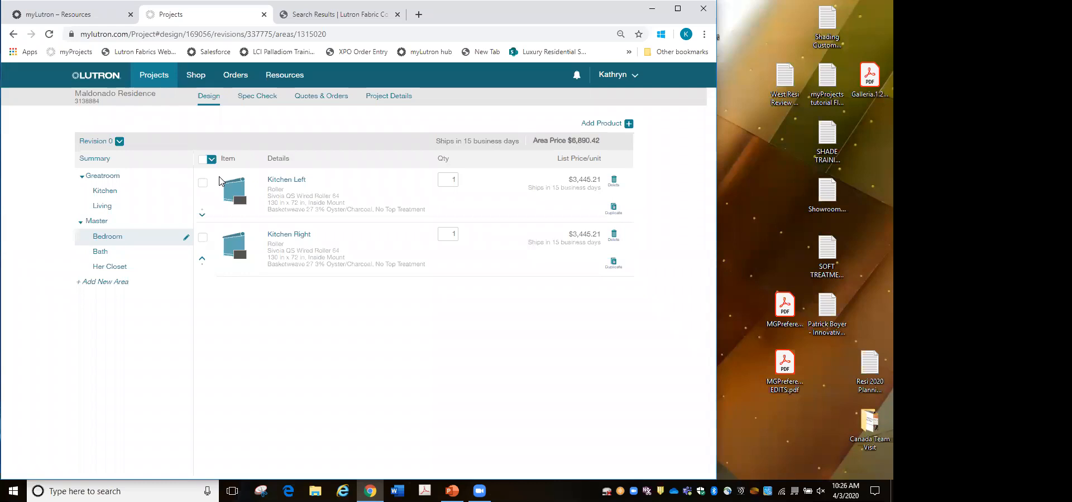
# Step: Rename the Kitchen Left shade in the Bedroom area as Bedroom Left
pyautogui.click(287, 181)
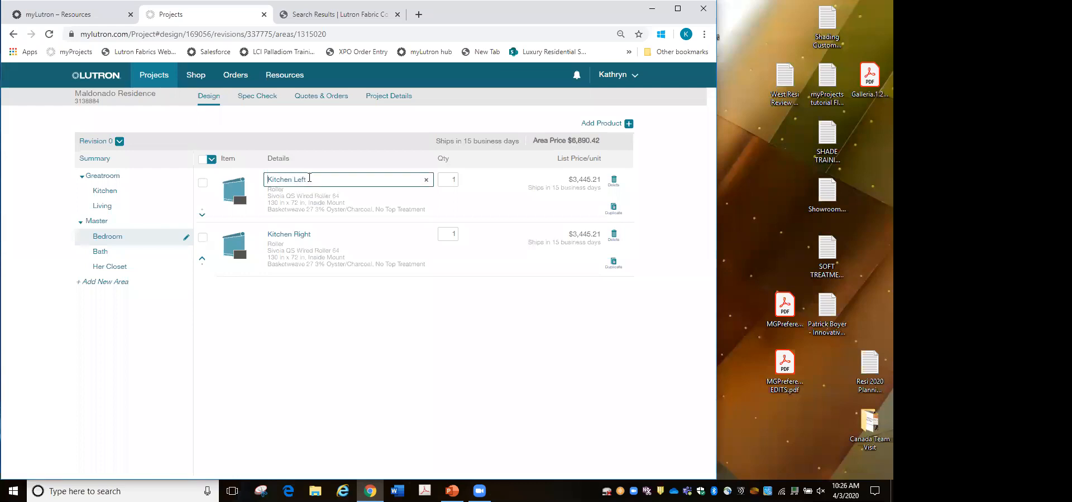
pyautogui.moveTo(309, 177); pyautogui.dragTo(262, 175)
pyautogui.write('Bedroom Left')
# Step: Try to rename the Kitchen Right shade in the Bedroom area as Bedroom Right and save it
pyautogui.click(310, 234)
pyautogui.click(234, 239)
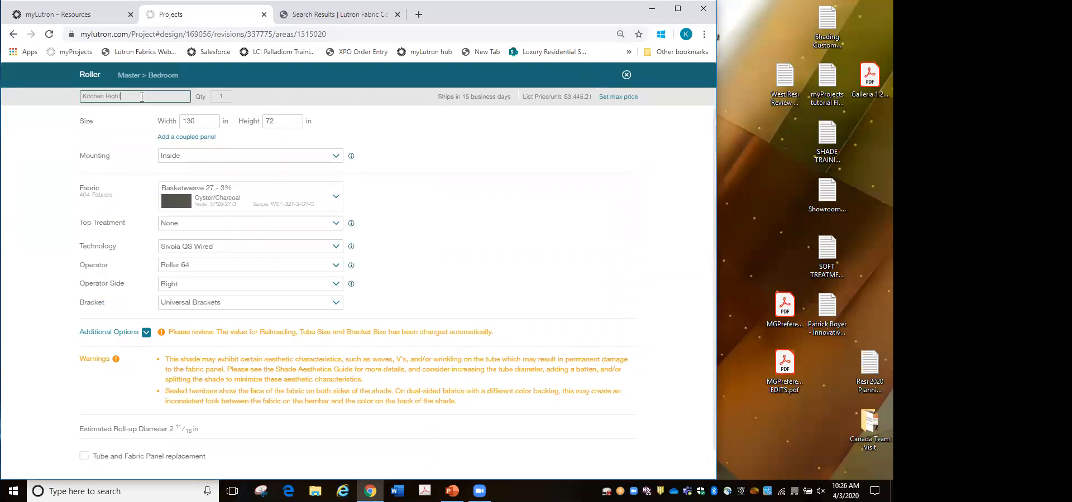
pyautogui.write('Bedroom Right')
pyautogui.click(479, 247)
pyautogui.scroll(-2, 479, 248)
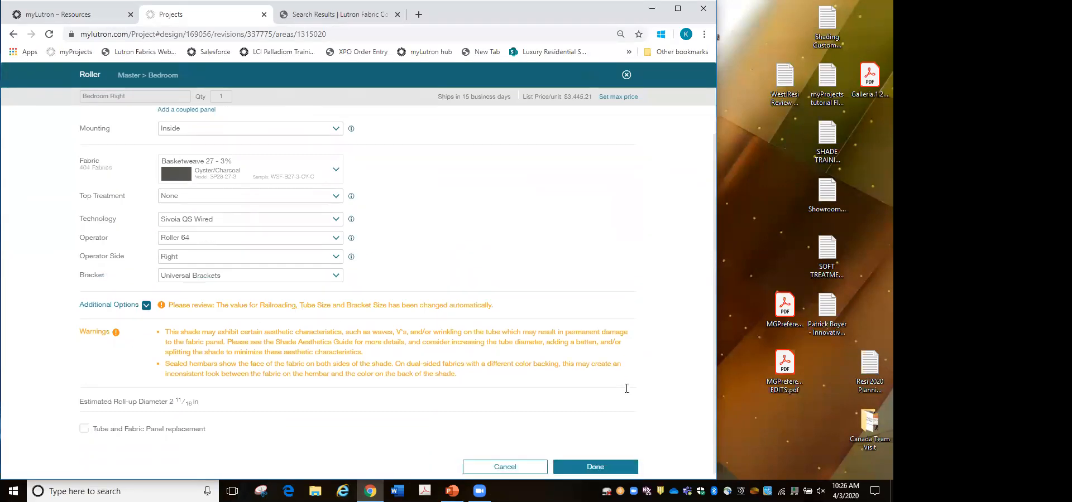
pyautogui.click(604, 470)
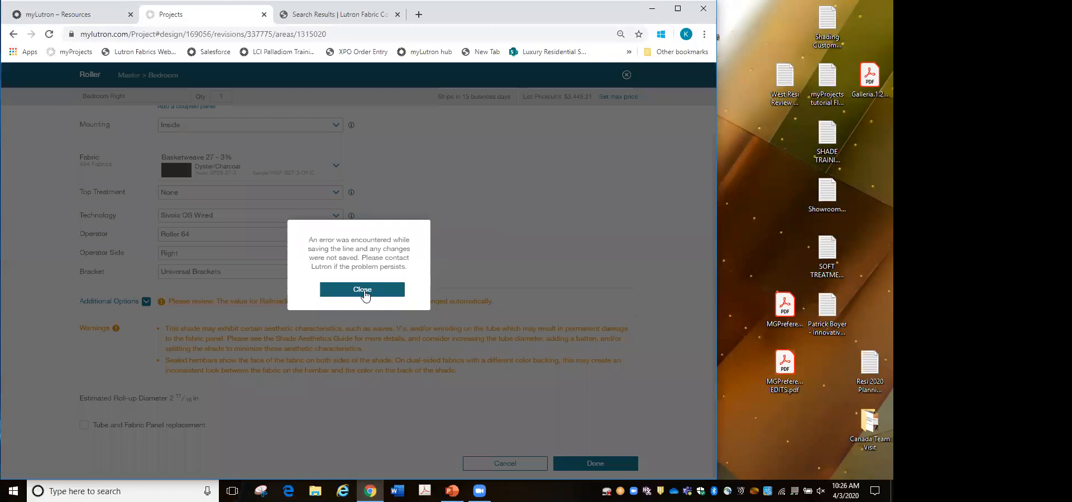
# Step: Retry saving the Bedroom Right shade and discard its unsaved changes to return to the Bedroom area
pyautogui.click(364, 291)
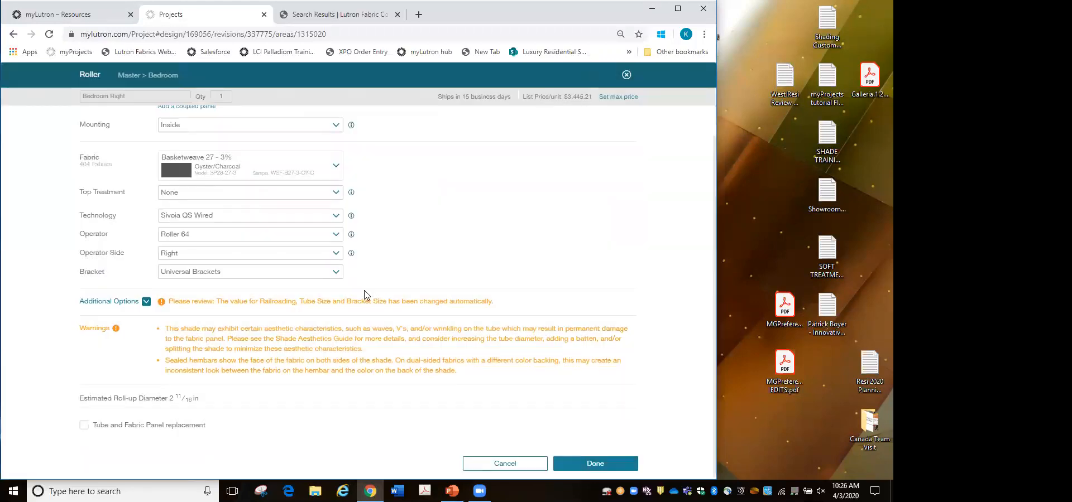
pyautogui.click(596, 464)
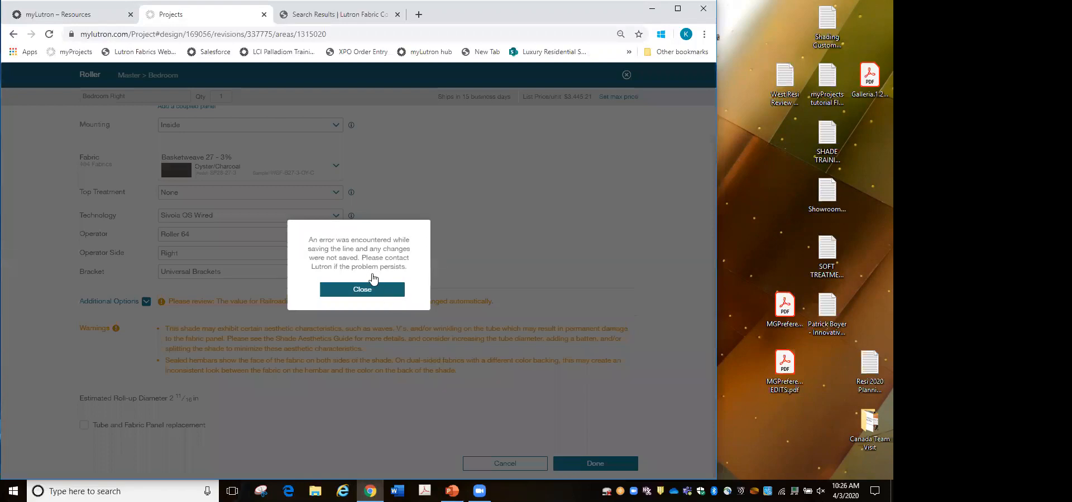
pyautogui.click(370, 289)
pyautogui.click(509, 465)
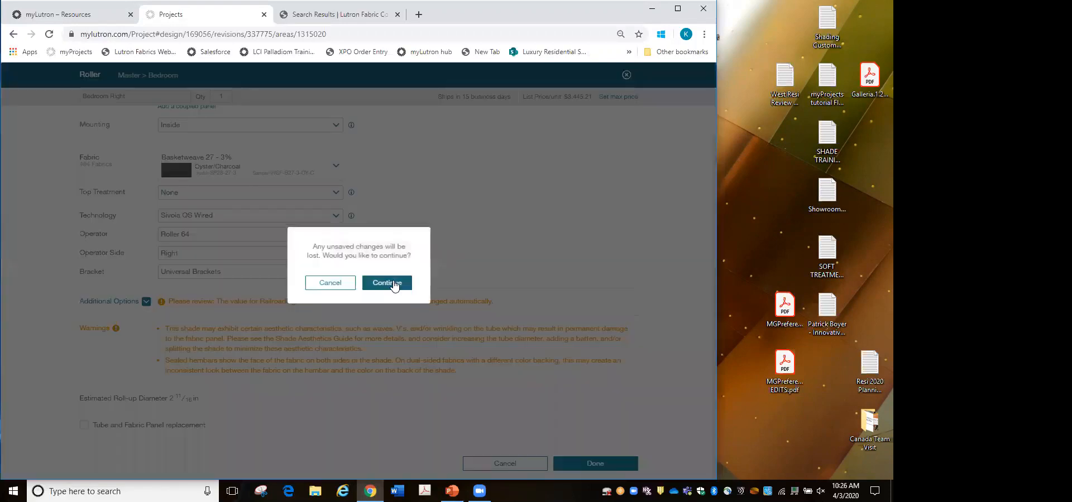
pyautogui.click(385, 283)
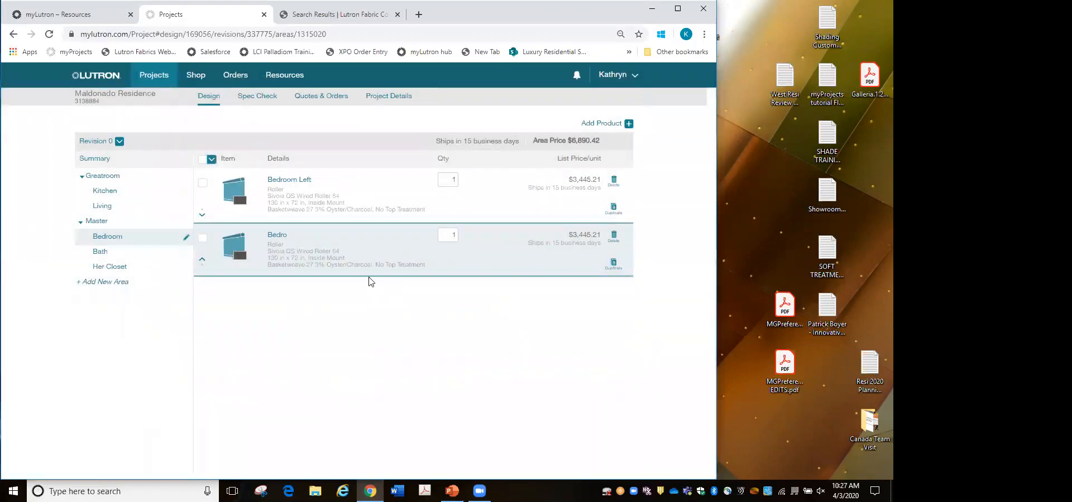
# Step: Complete the second shade's name in the Bedroom area's product list as Bedroom Right
pyautogui.click(287, 236)
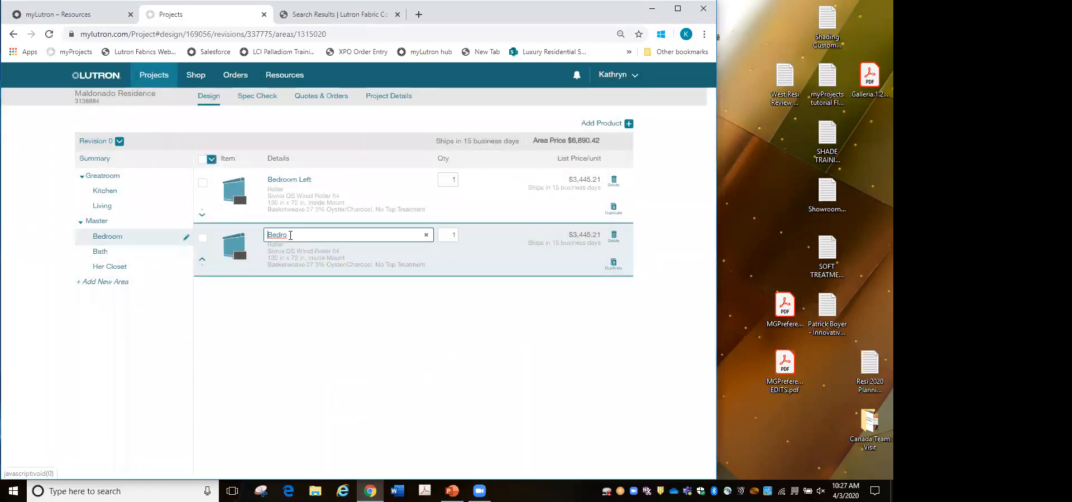
pyautogui.write('om Right')
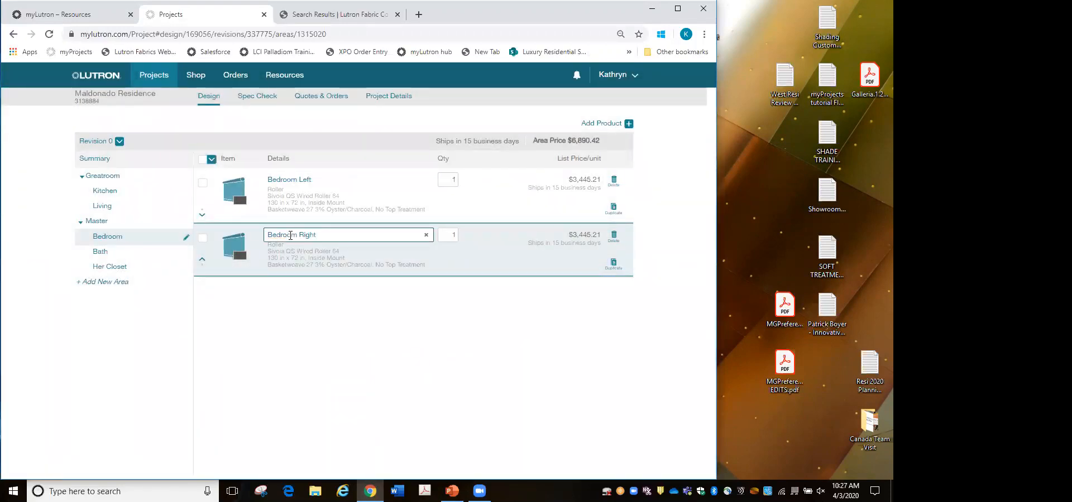
pyautogui.click(306, 370)
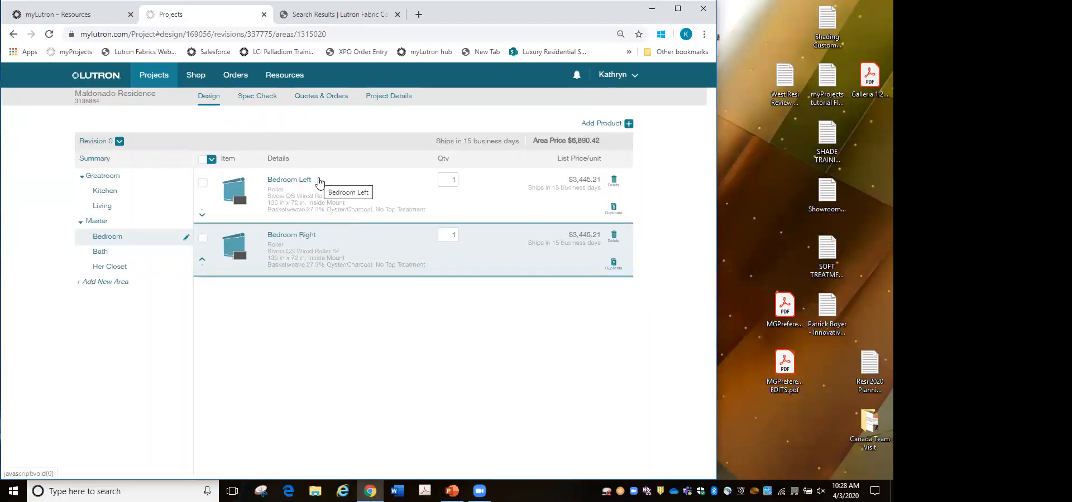
# Step: Change the Bedroom Left shade's fabric to Premiere - 0% in Mississippi and save the shade
pyautogui.click(336, 180)
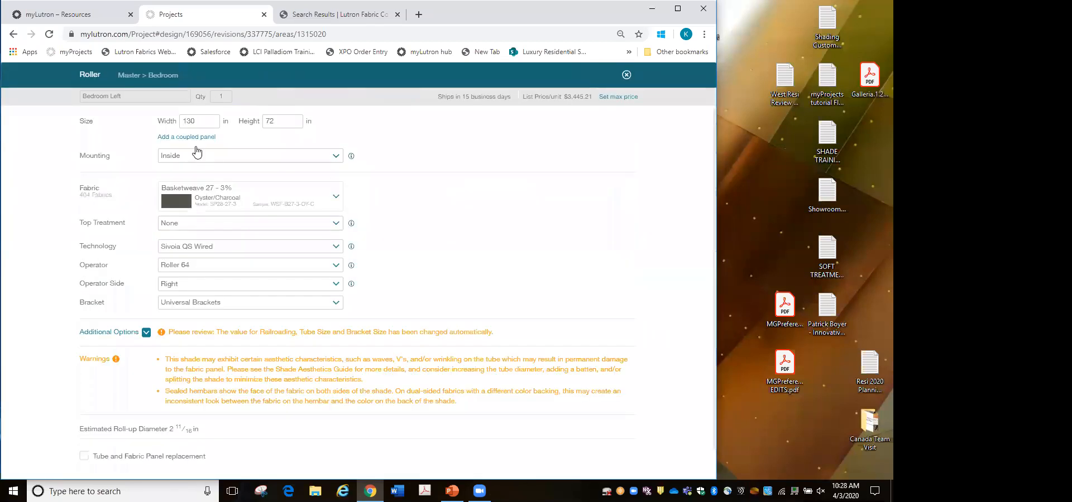
pyautogui.scroll(-1, 520, 375)
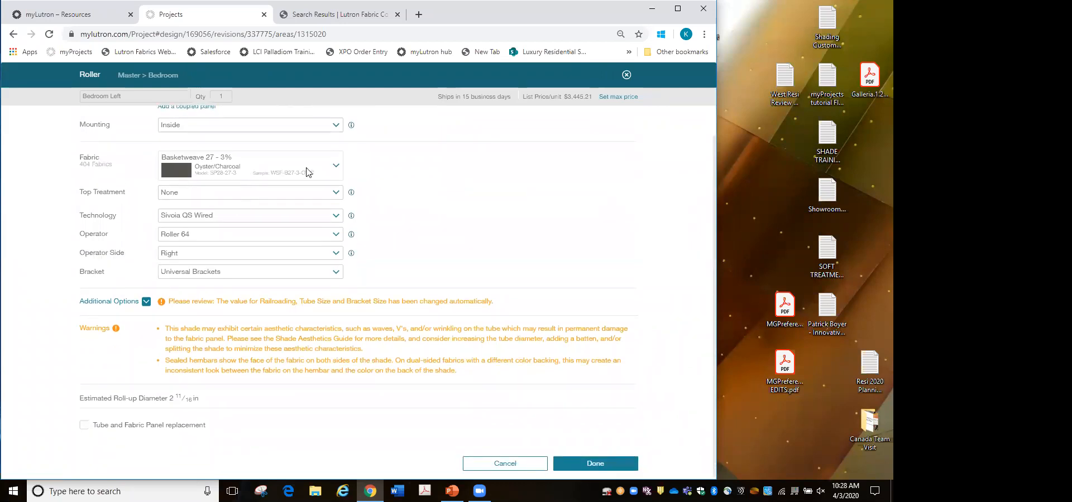
pyautogui.click(336, 166)
pyautogui.scroll(-10, 225, 324)
pyautogui.scroll(10, 223, 321)
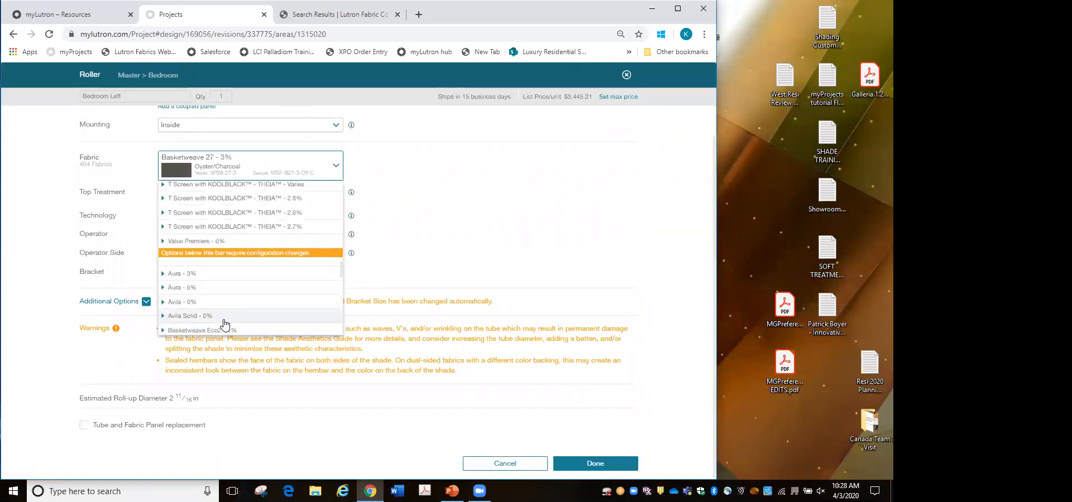
pyautogui.click(219, 175)
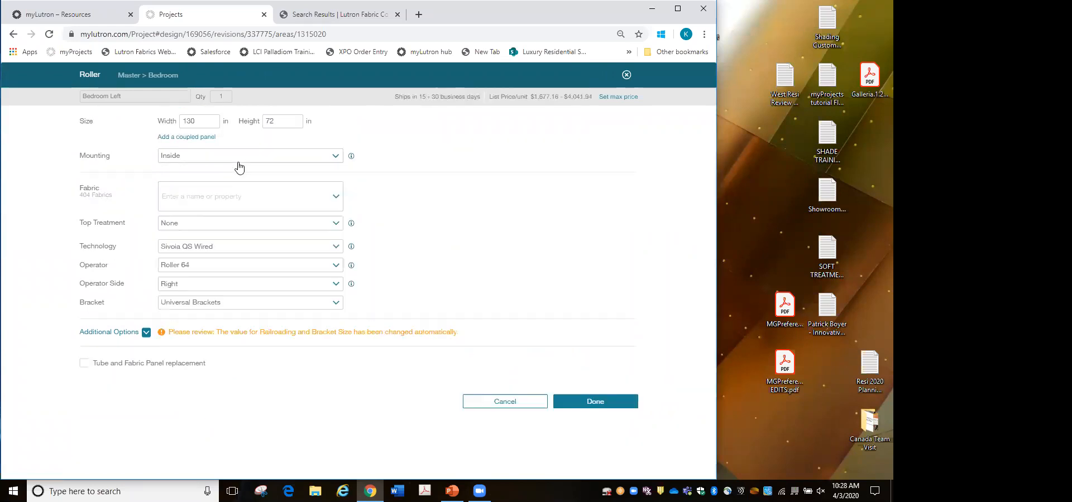
pyautogui.write('premiere')
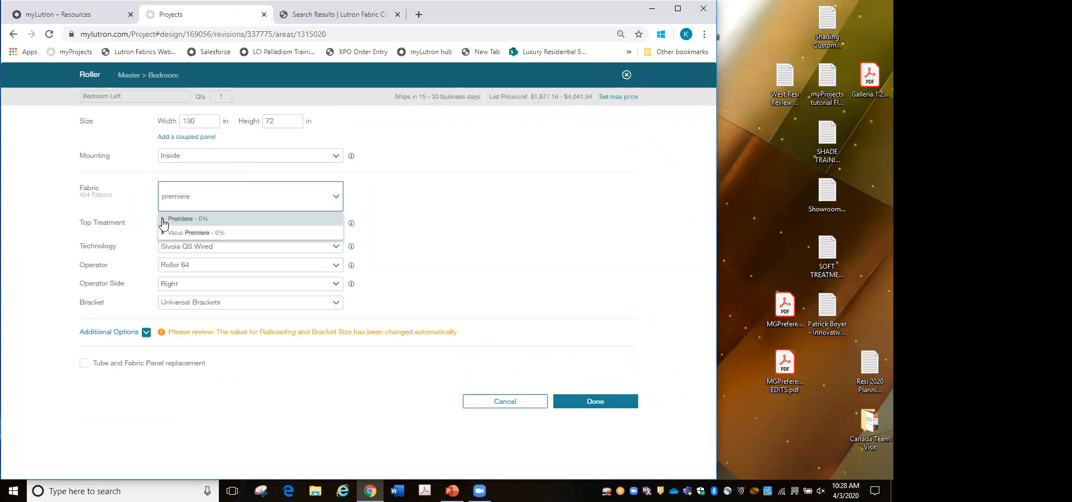
pyautogui.click(177, 221)
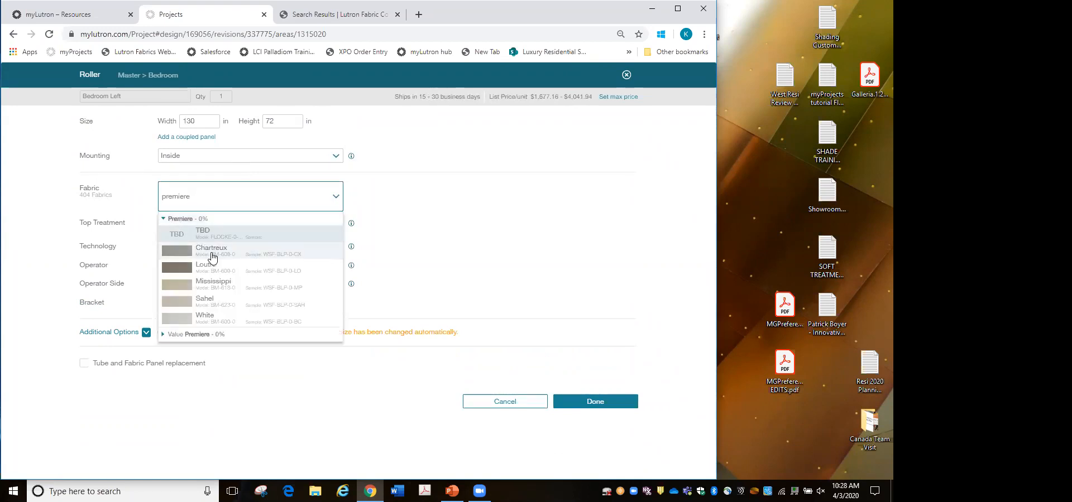
pyautogui.click(213, 286)
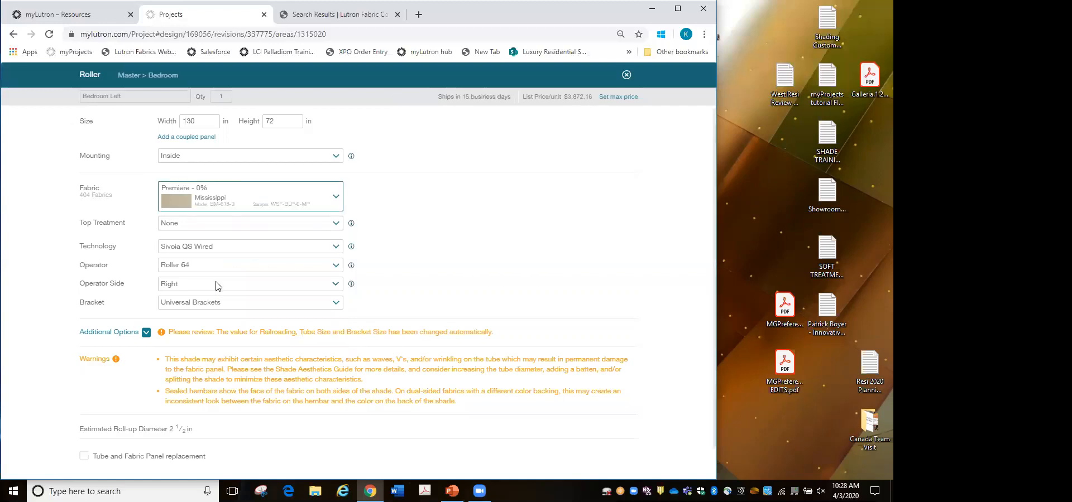
pyautogui.scroll(-1, 509, 290)
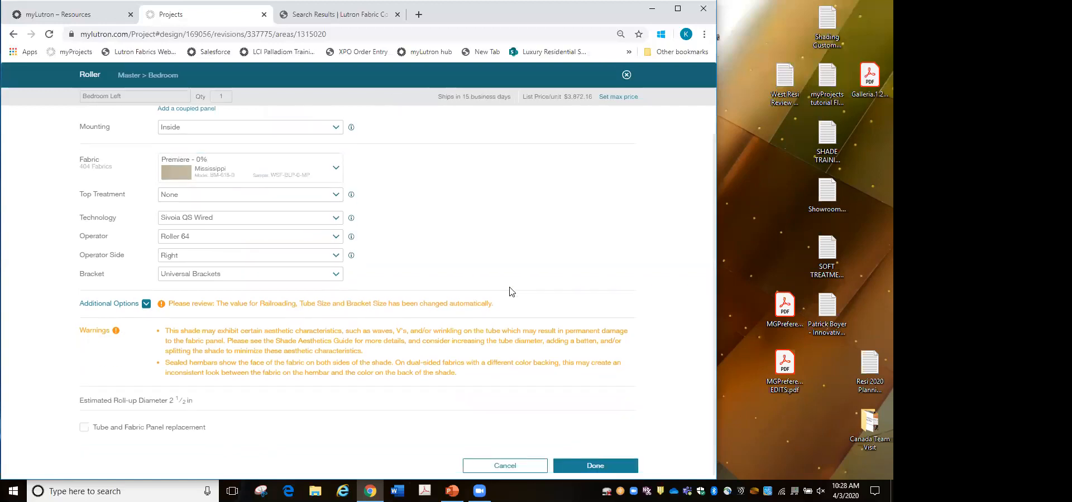
pyautogui.click(613, 466)
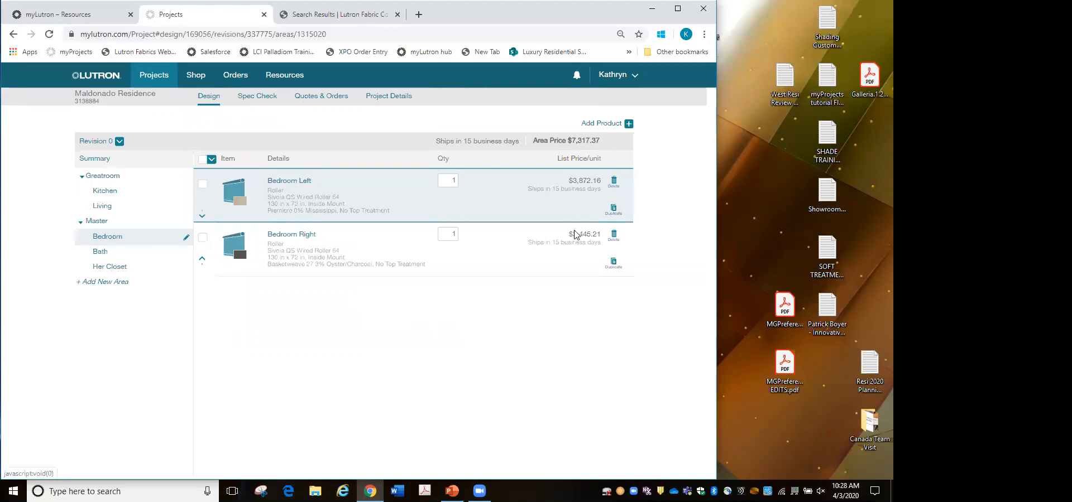
# Step: Reopen the Bedroom Left shade and try to set its bracket to None (will order pocket dual brackets)
pyautogui.click(288, 183)
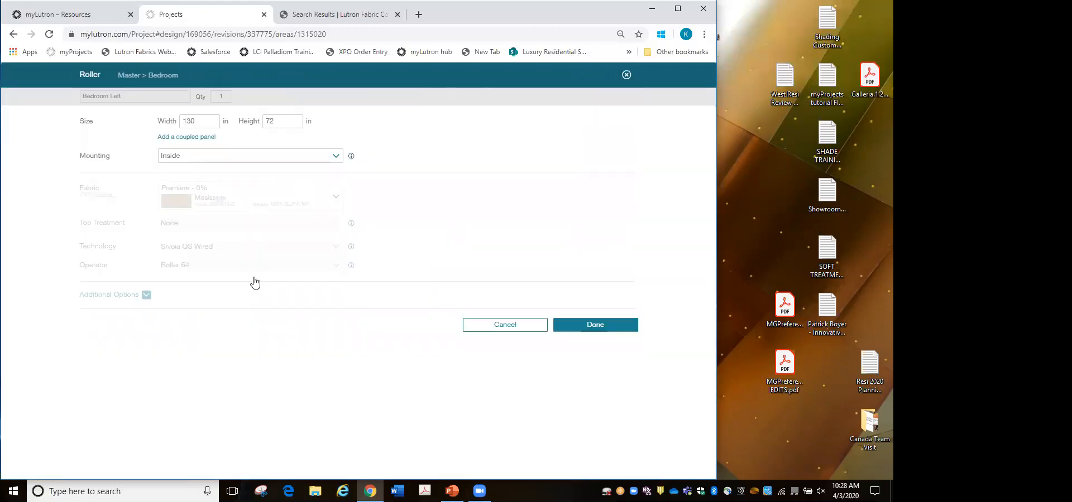
pyautogui.scroll(-1, 227, 349)
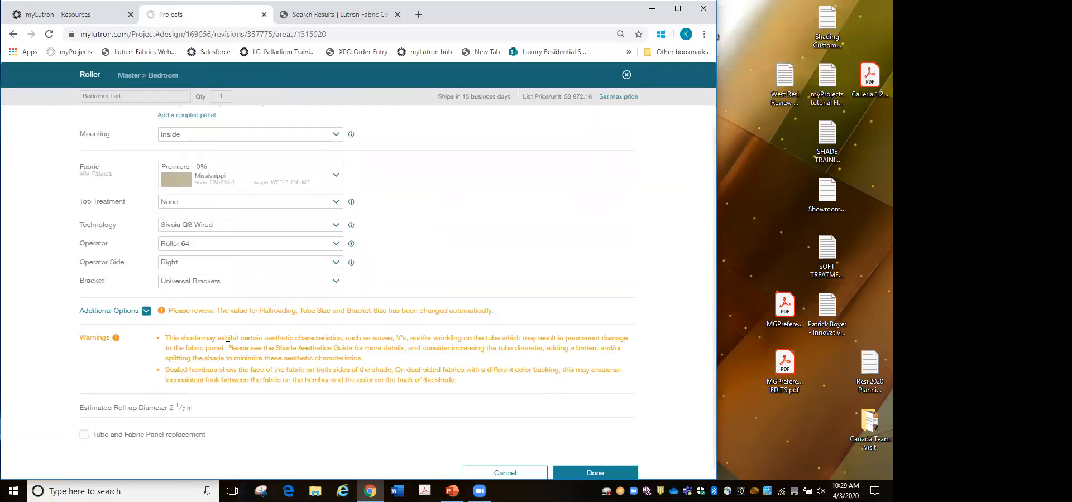
pyautogui.click(223, 283)
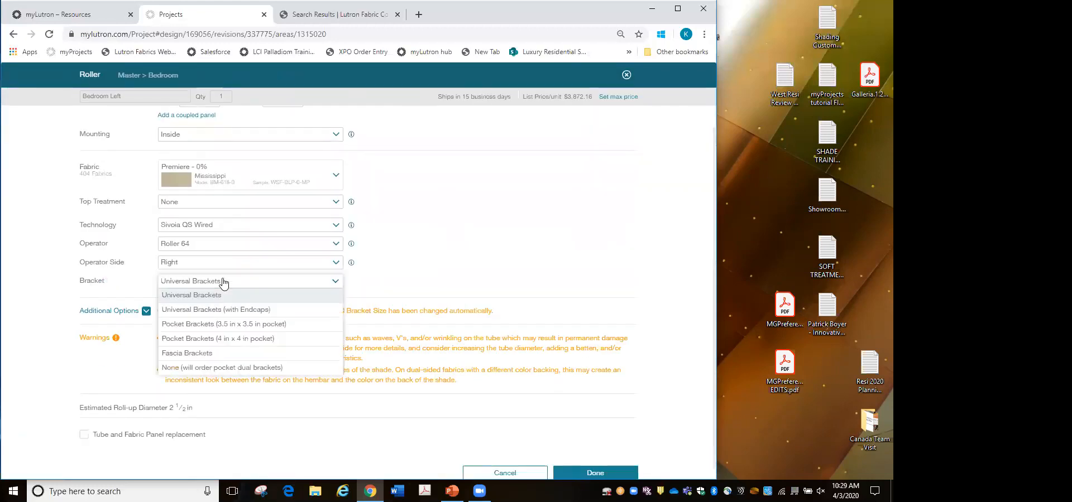
pyautogui.click(223, 368)
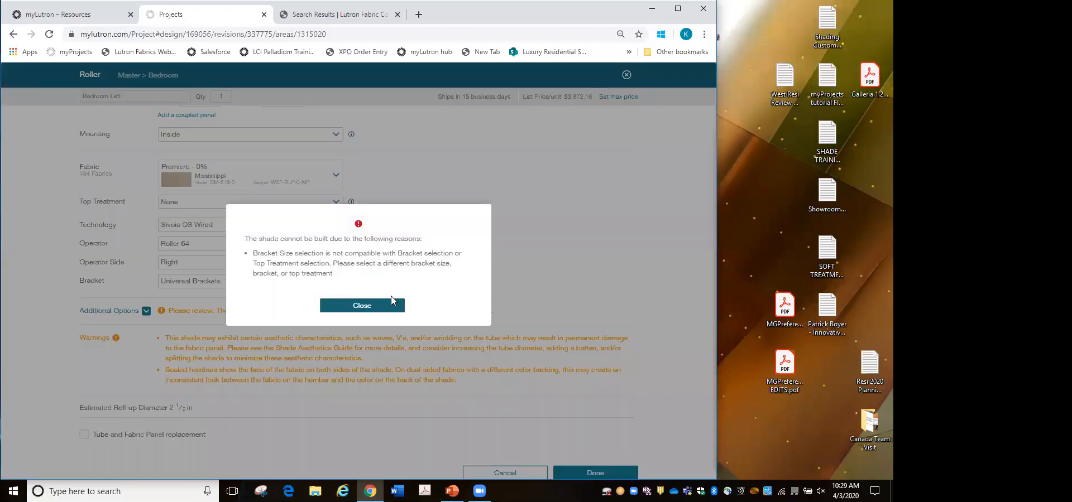
pyautogui.click(383, 308)
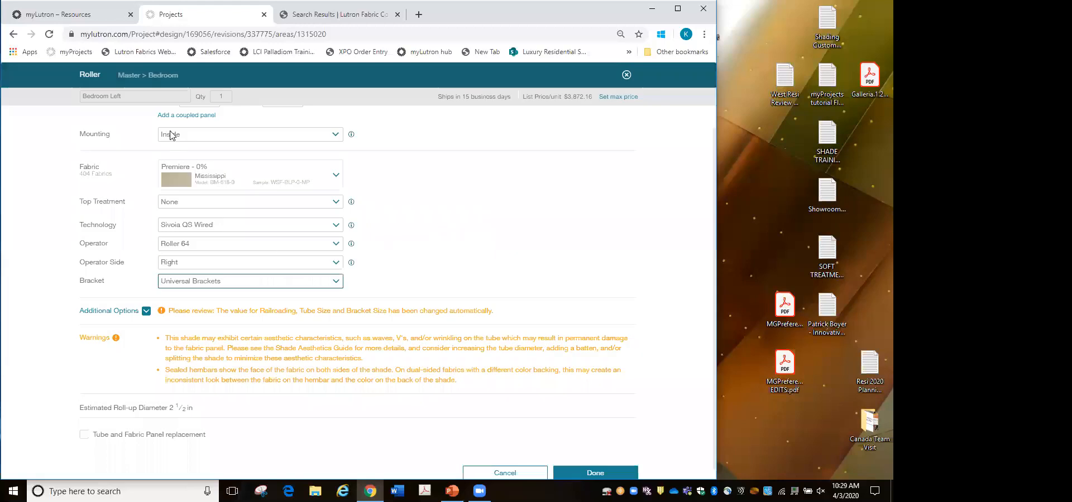
# Step: Set the Bedroom Left shade's width to 70 in and its bracket to None (will order pocket dual brackets)
pyautogui.scroll(1, 430, 190)
pyautogui.doubleClick(185, 119)
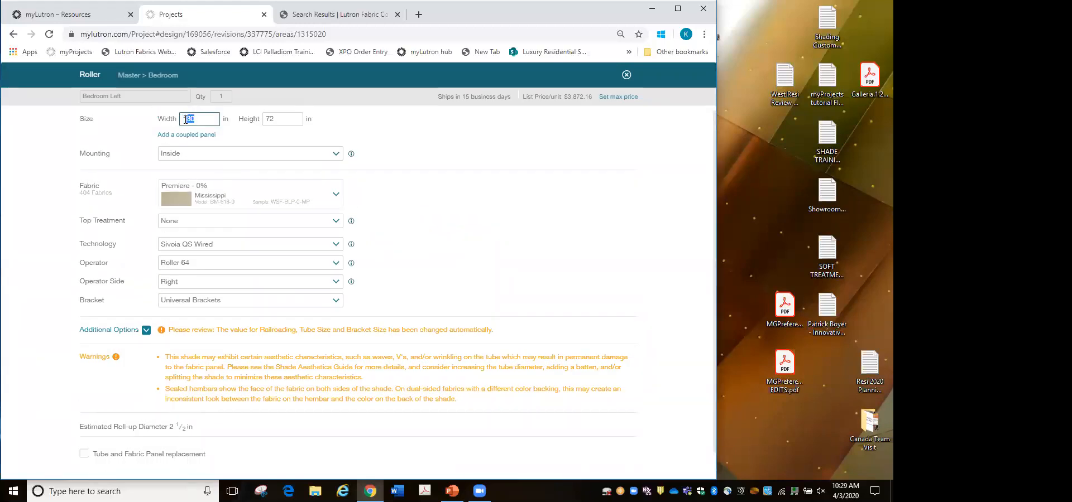
pyautogui.press('BackSpace')
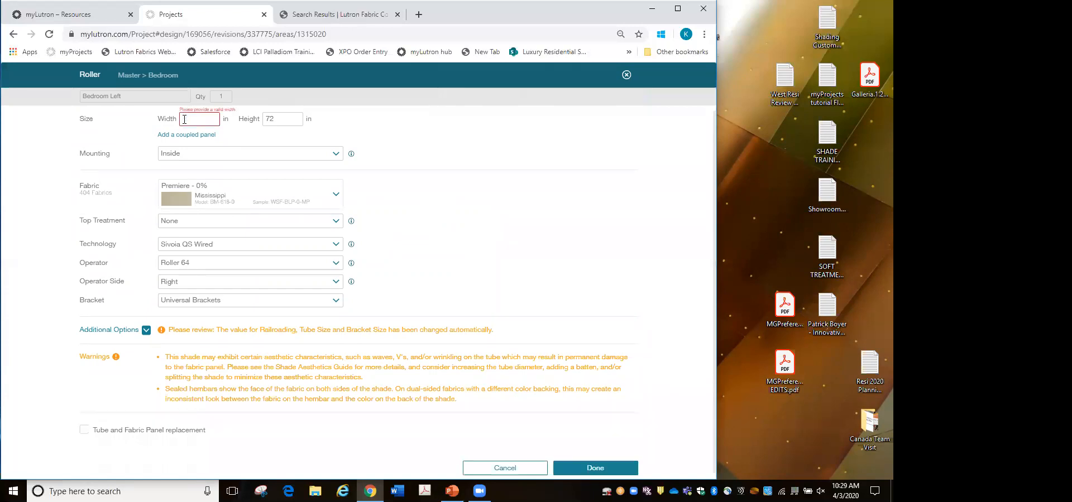
pyautogui.click(185, 119)
pyautogui.write('70')
pyautogui.click(507, 225)
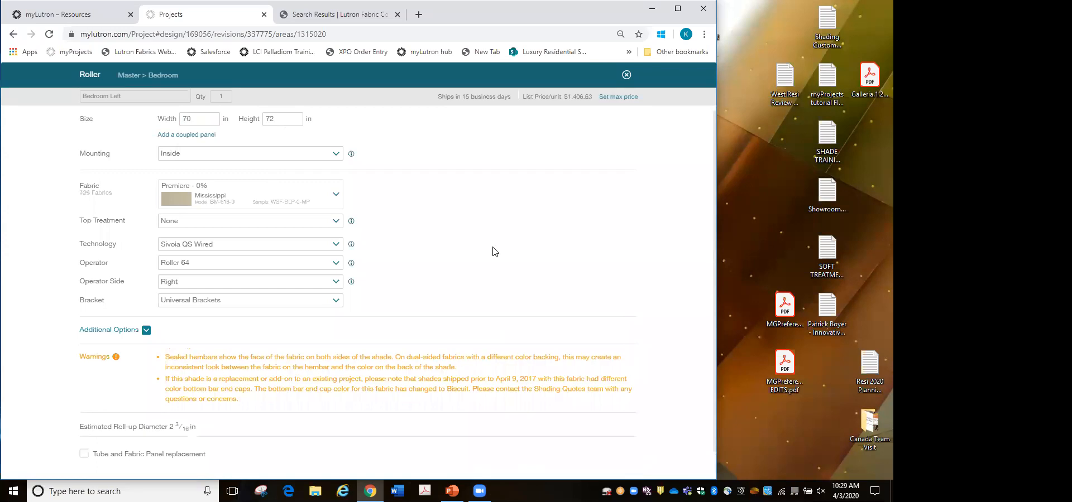
pyautogui.click(335, 300)
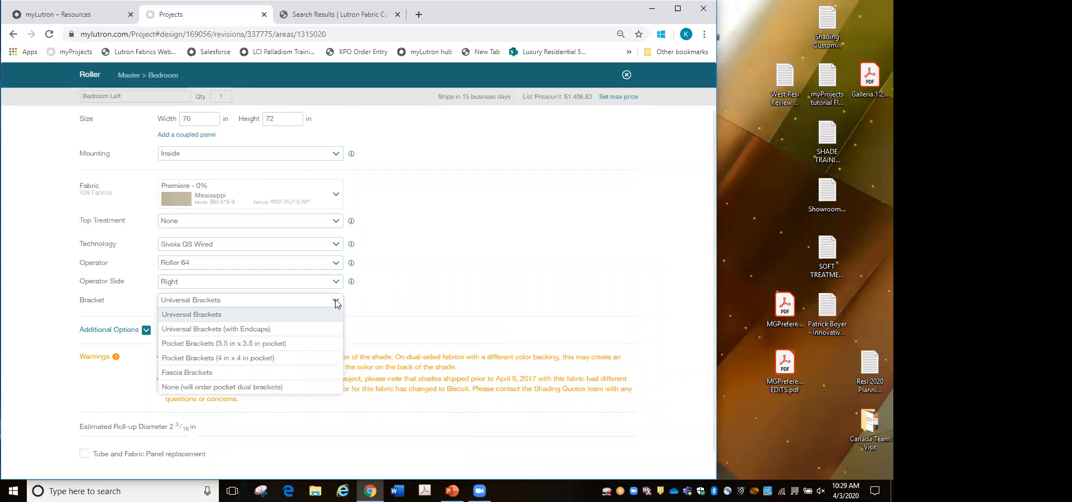
pyautogui.click(213, 388)
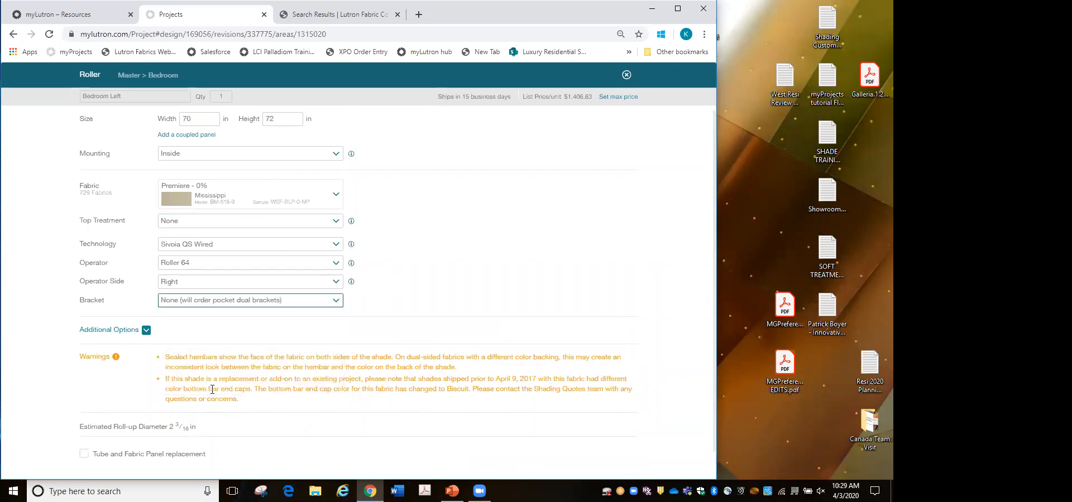
# Step: Review the shade's configuration and its additional options, such as hembar, fabric face, railroading and side channel
pyautogui.scroll(-1, 485, 272)
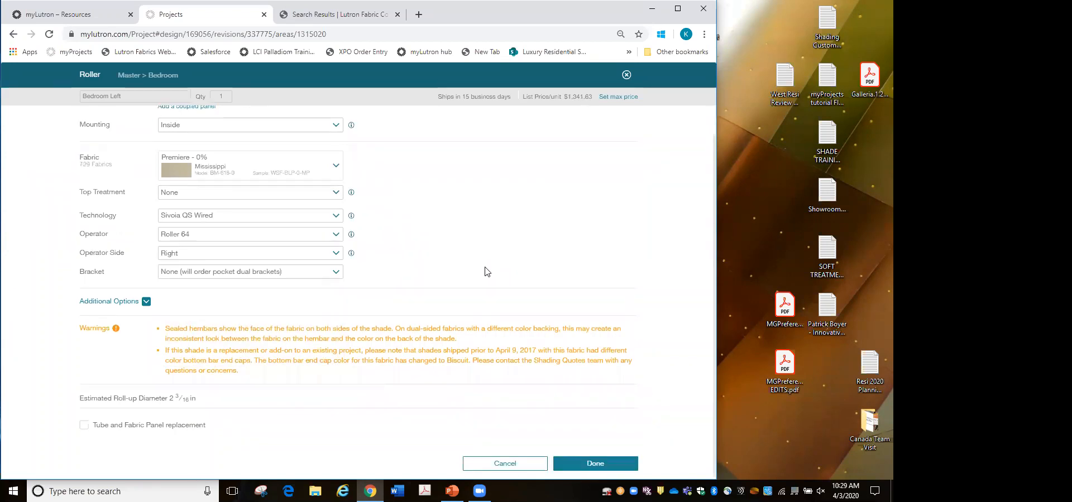
pyautogui.scroll(1, 485, 271)
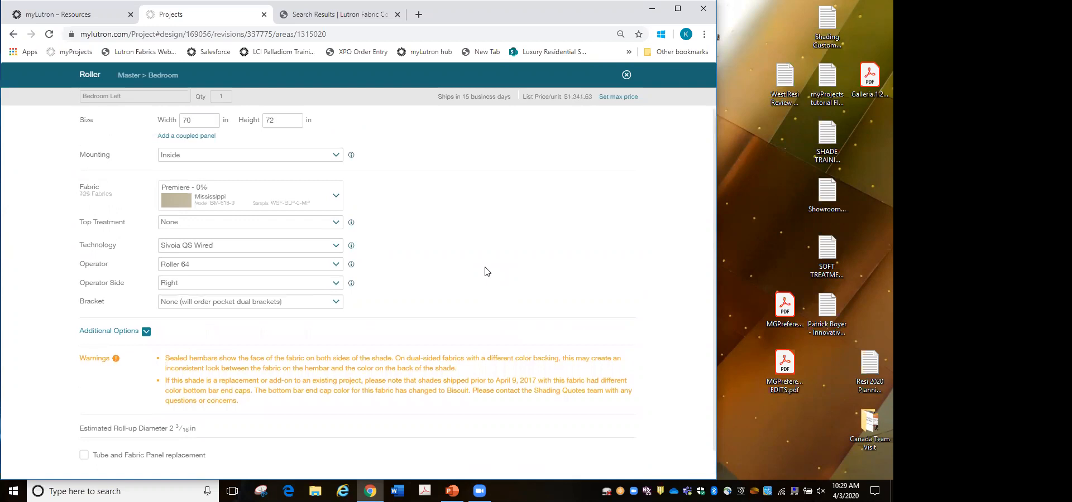
pyautogui.scroll(-1, 330, 215)
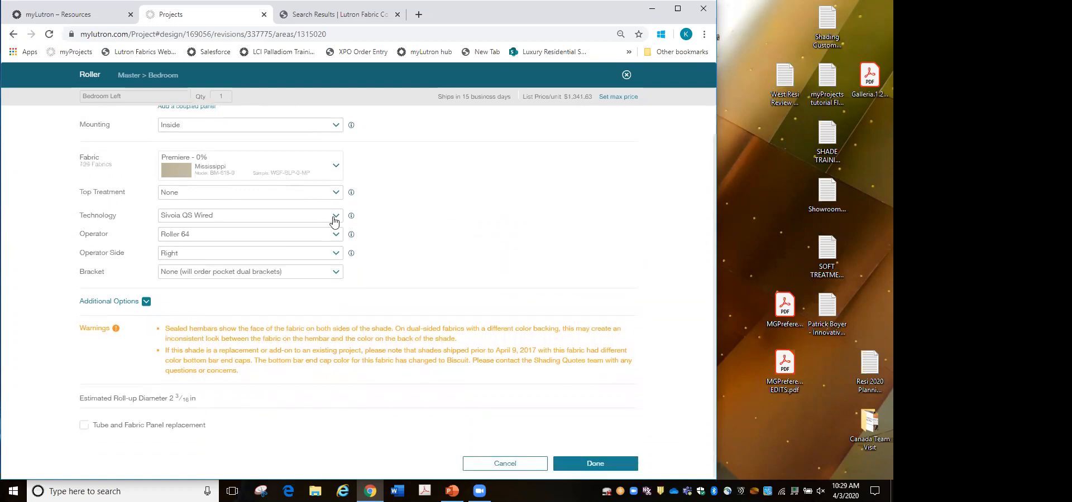
pyautogui.click(147, 302)
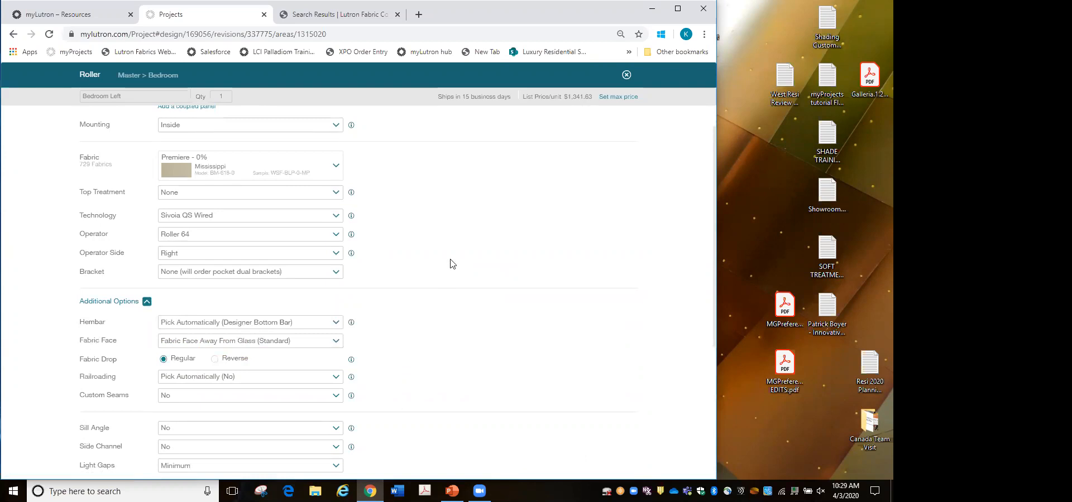
pyautogui.scroll(1, 453, 264)
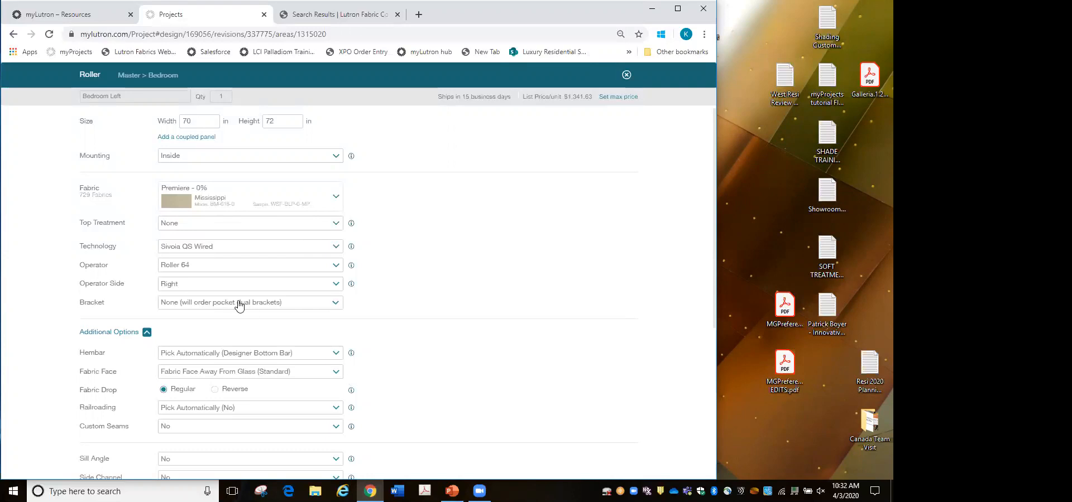
pyautogui.click(451, 335)
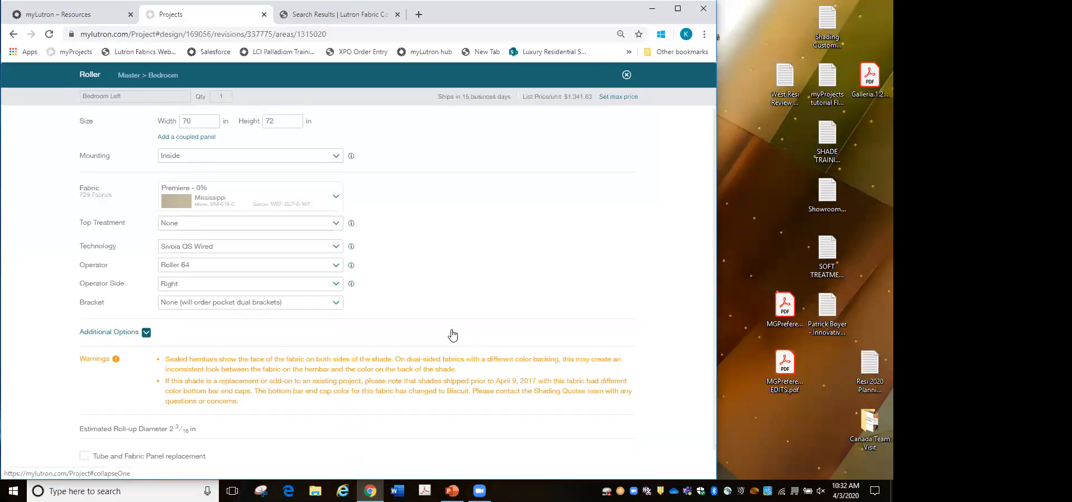
# Step: Rename the Bedroom Left shade as Window Seat Room Darkening and save the shade
pyautogui.moveTo(125, 96); pyautogui.dragTo(69, 99)
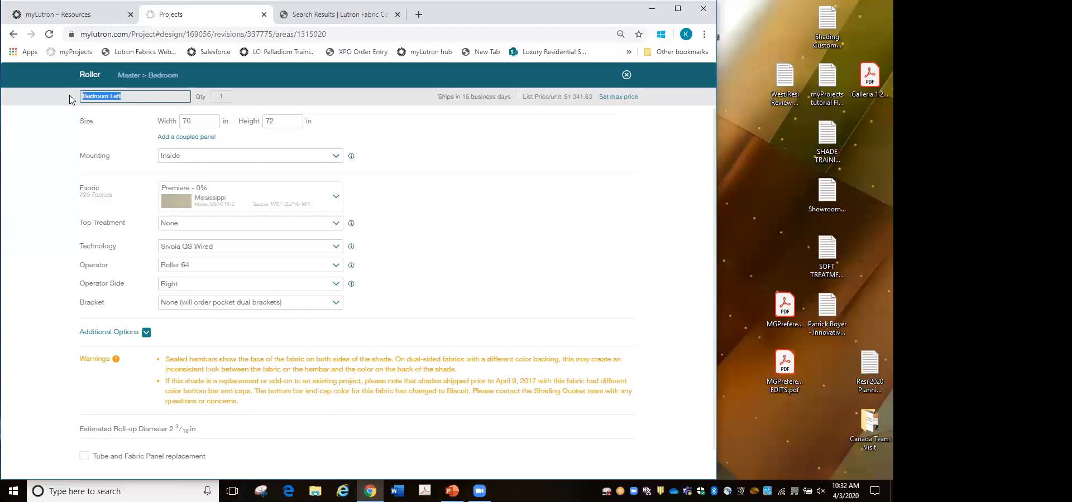
pyautogui.write('Window Seat Room Darkening')
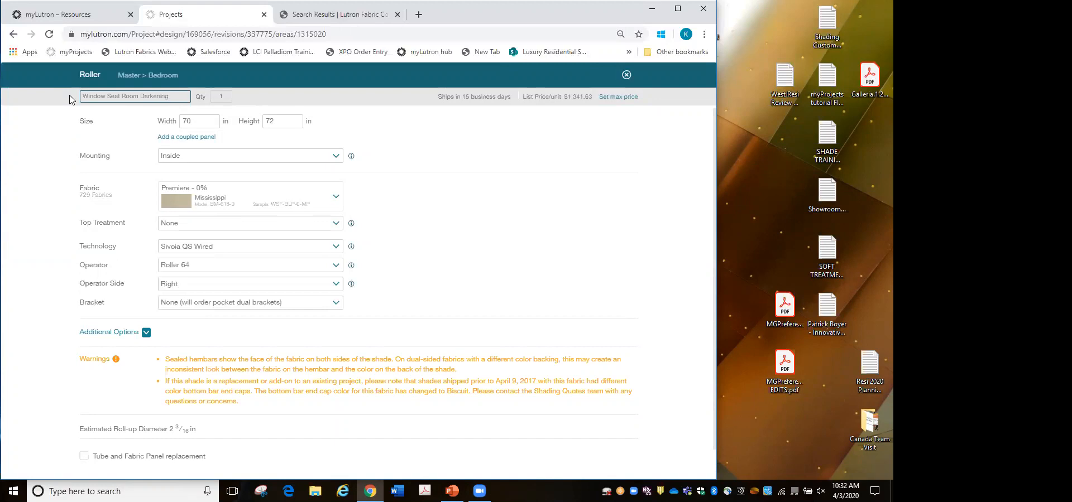
pyautogui.click(509, 296)
pyautogui.scroll(-2, 510, 296)
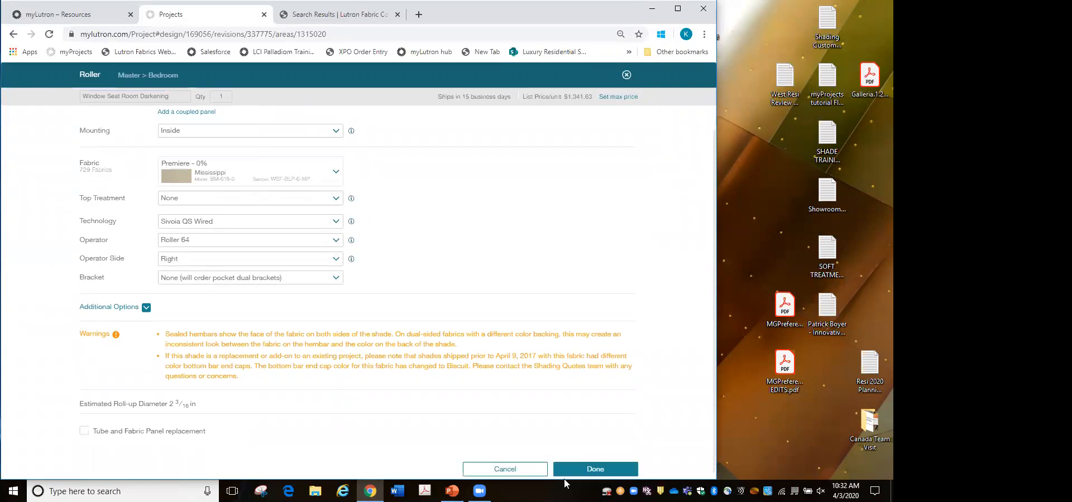
pyautogui.click(582, 471)
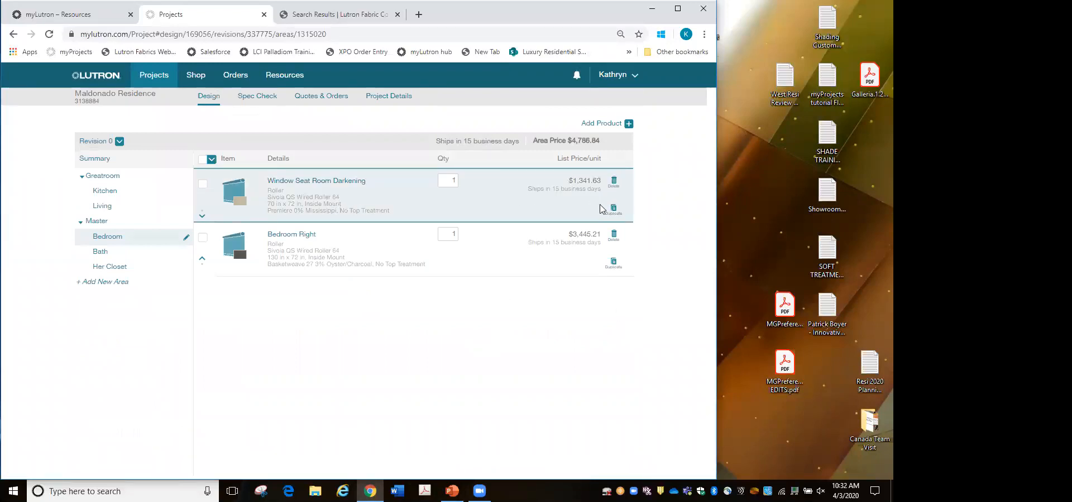
# Step: Duplicate the Window Seat Room Darkening shade and name the copy Window Seat Sheer
pyautogui.click(612, 210)
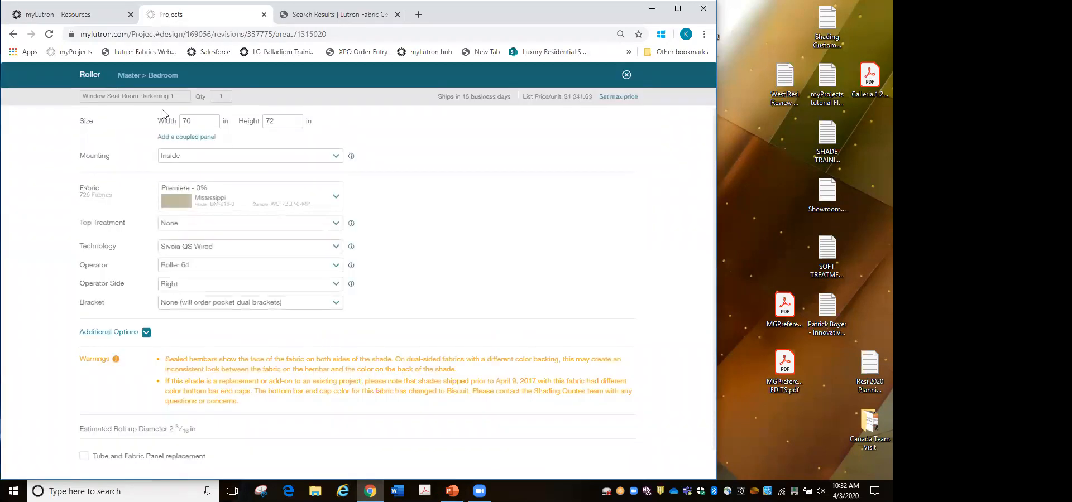
pyautogui.moveTo(177, 97); pyautogui.dragTo(123, 99)
pyautogui.write('Sheer')
pyautogui.click(108, 150)
# Step: Change the Window Seat Sheer shade's fabric to Bistre - >10% in Off-White and save the shade
pyautogui.click(336, 200)
pyautogui.click(257, 197)
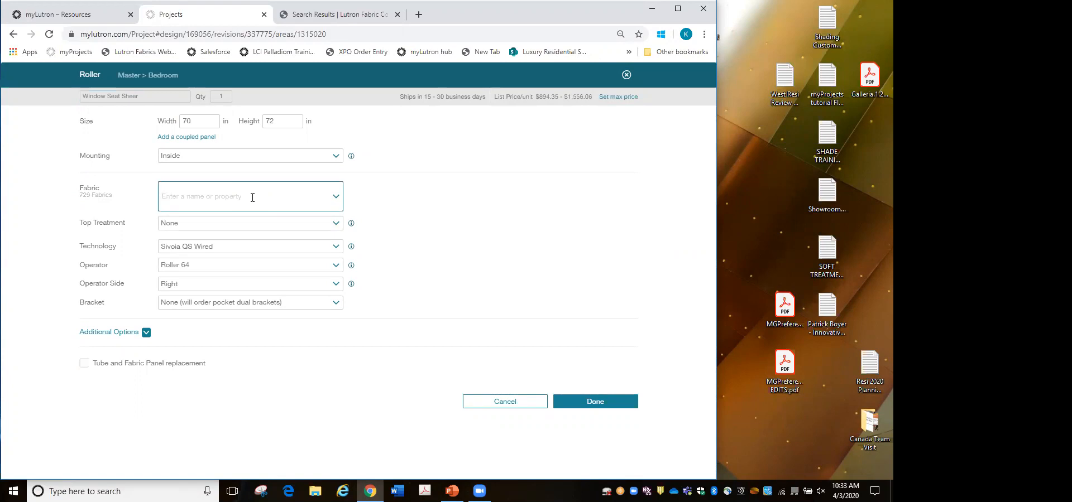
pyautogui.write('bis')
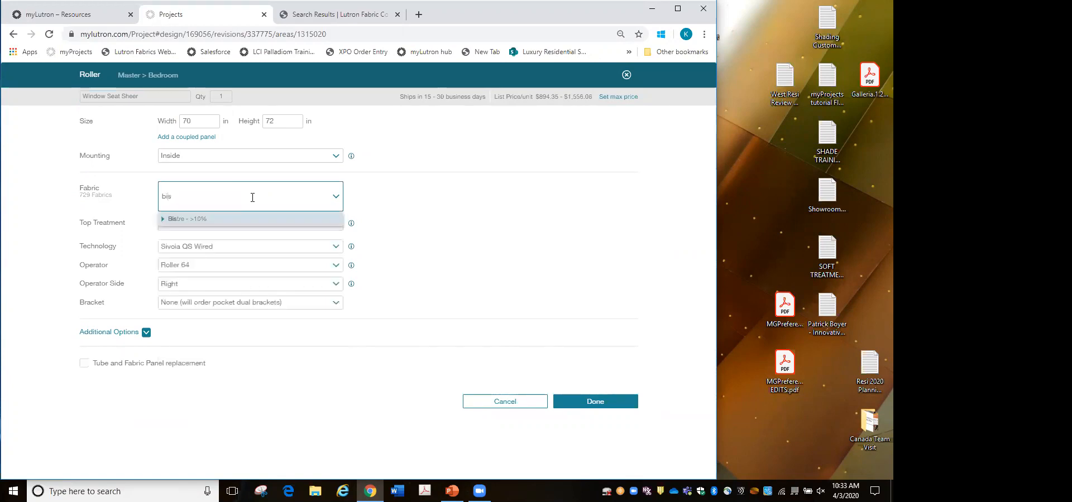
pyautogui.click(163, 219)
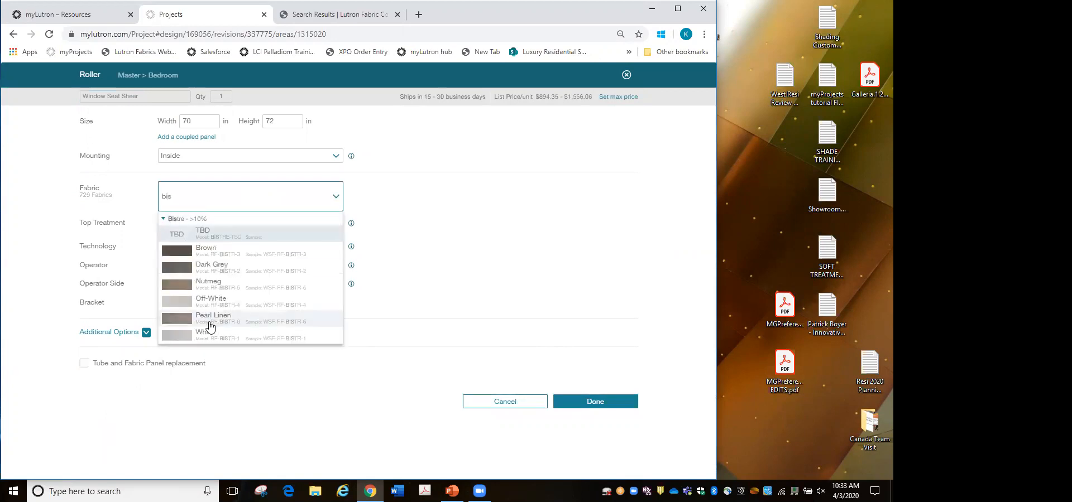
pyautogui.click(208, 306)
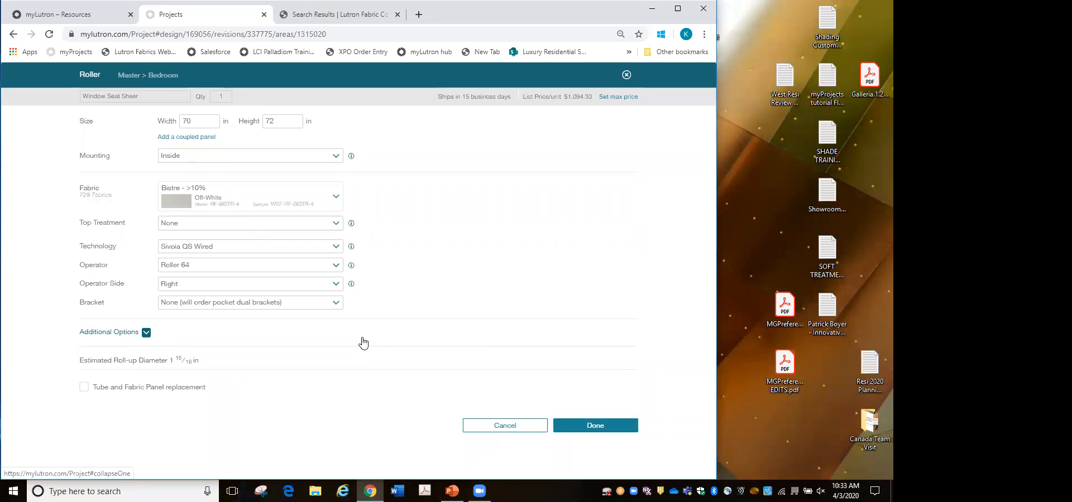
pyautogui.click(595, 431)
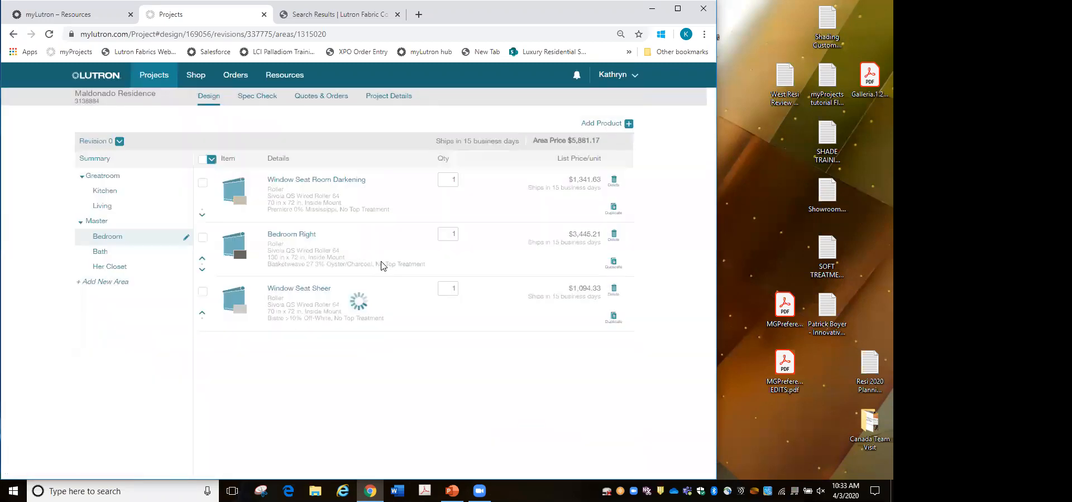
pyautogui.click(204, 238)
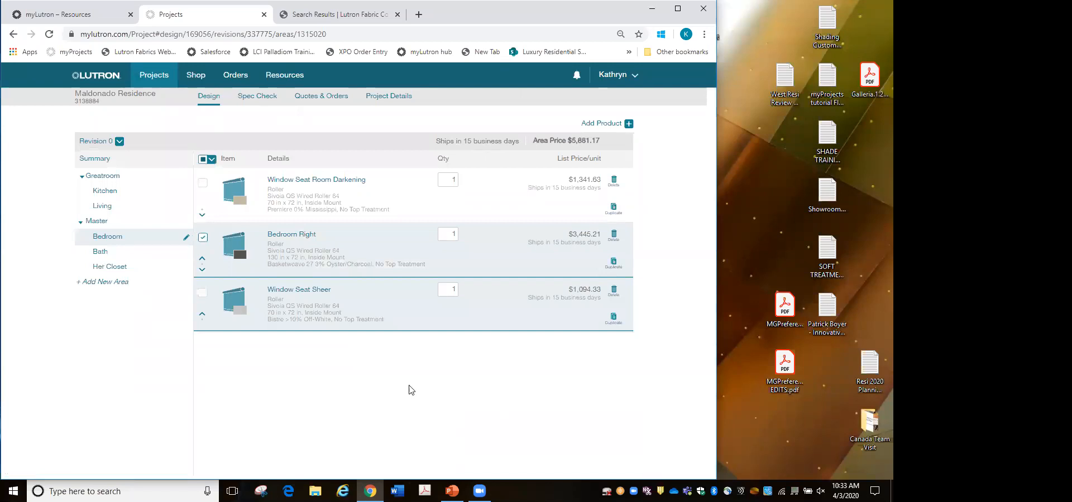
pyautogui.click(203, 238)
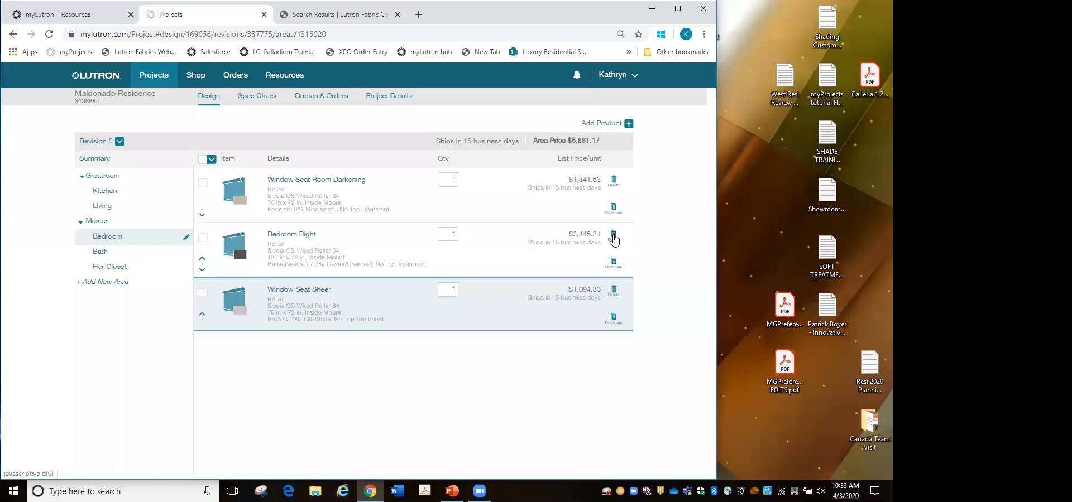
pyautogui.click(203, 238)
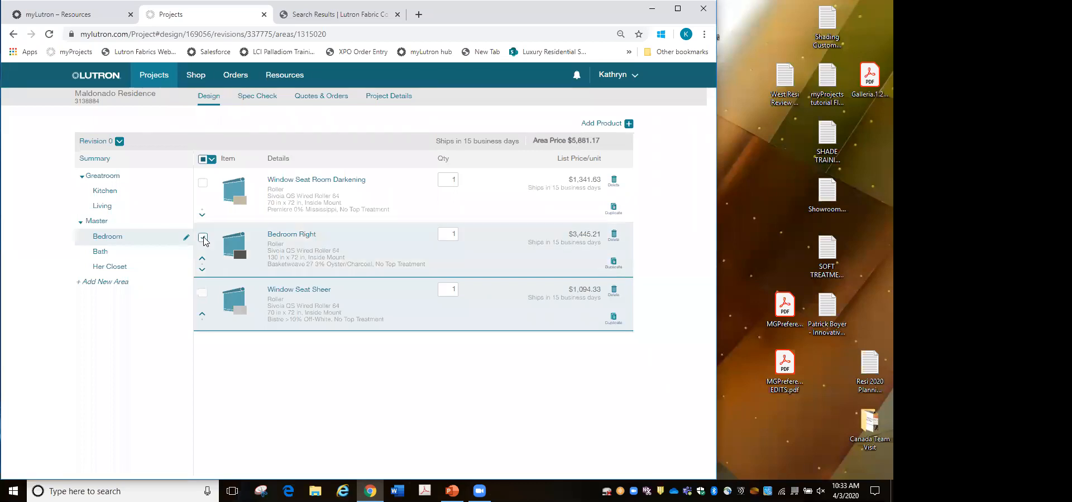
pyautogui.click(211, 160)
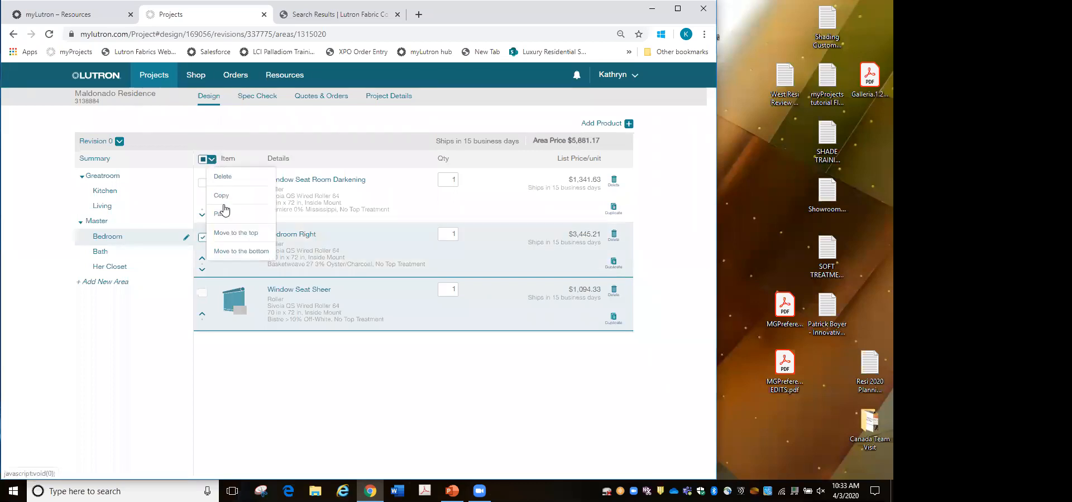
pyautogui.click(280, 407)
pyautogui.click(204, 239)
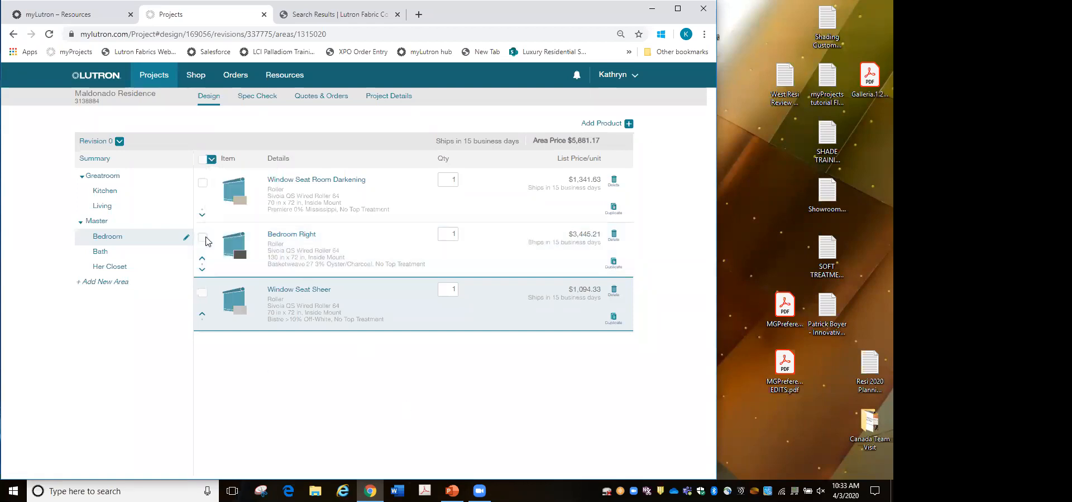
# Step: Delete the Bedroom Right shade from the Master Bedroom area
pyautogui.click(614, 235)
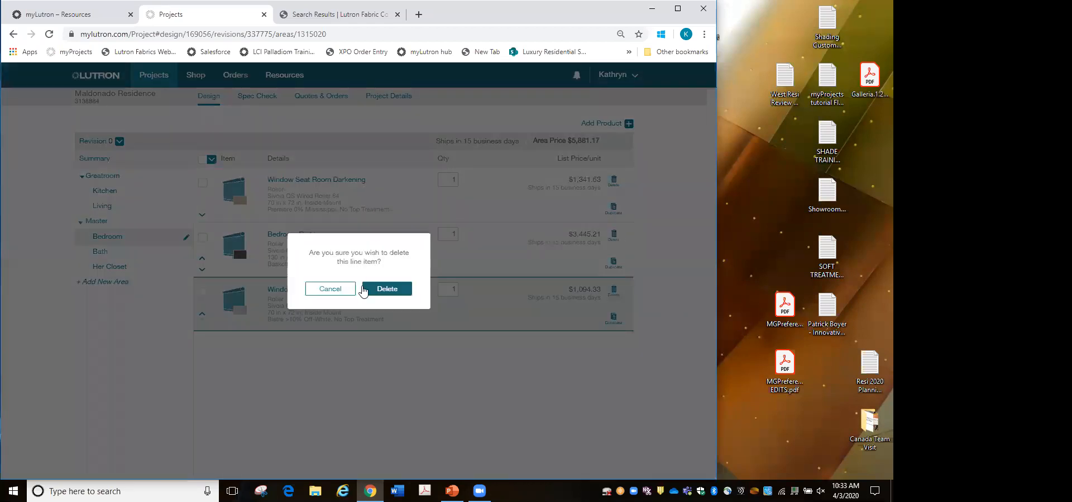
pyautogui.click(400, 294)
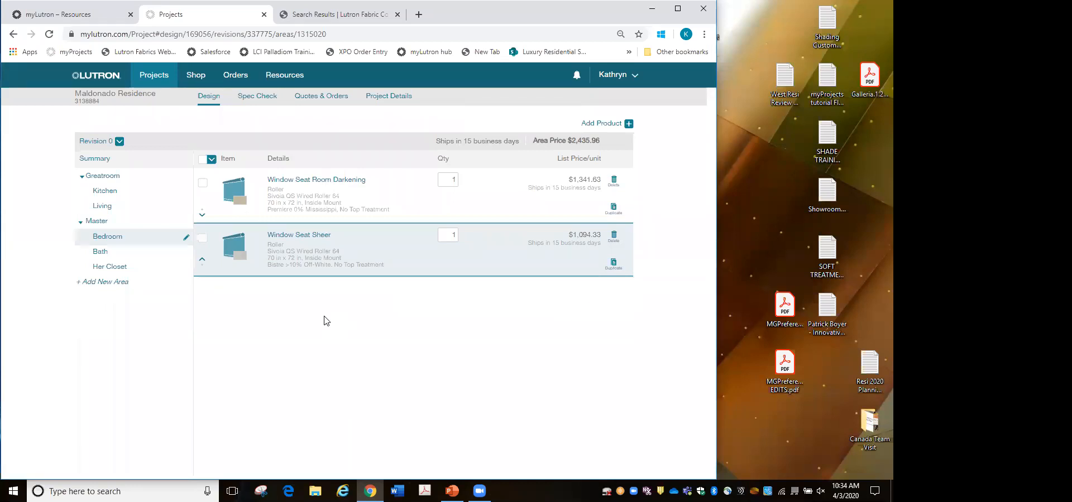
# Step: Use the project's spec check to add all missing dual-shade bracket kits and power supplies
pyautogui.click(244, 99)
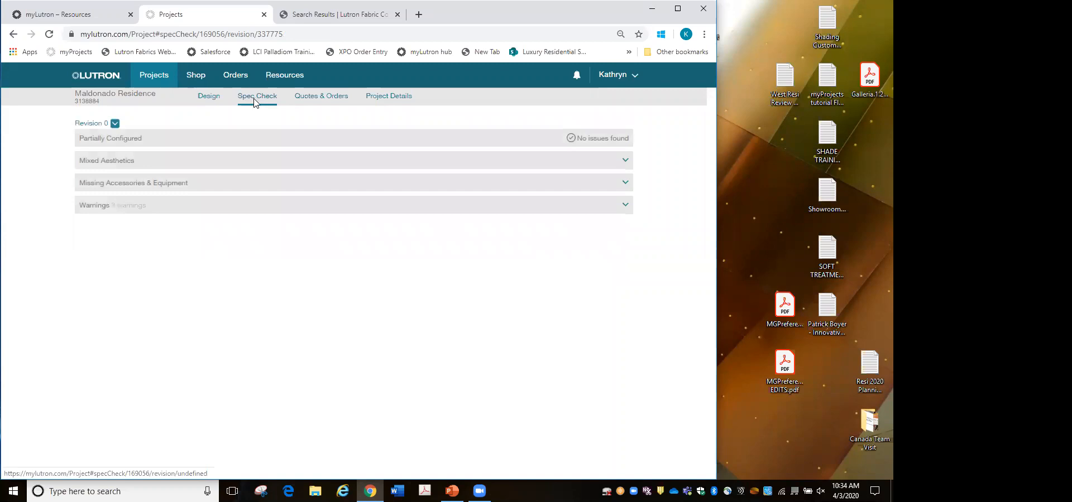
pyautogui.click(627, 183)
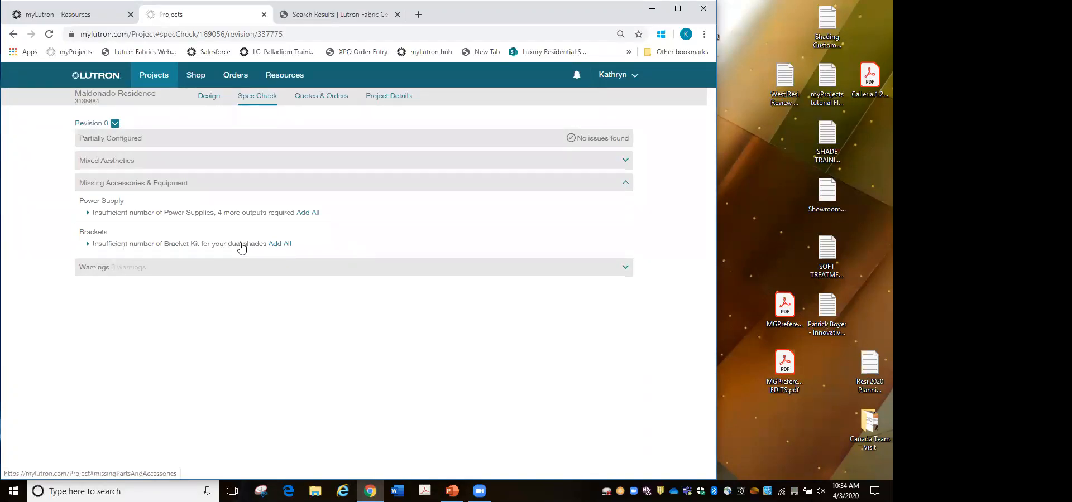
pyautogui.click(285, 244)
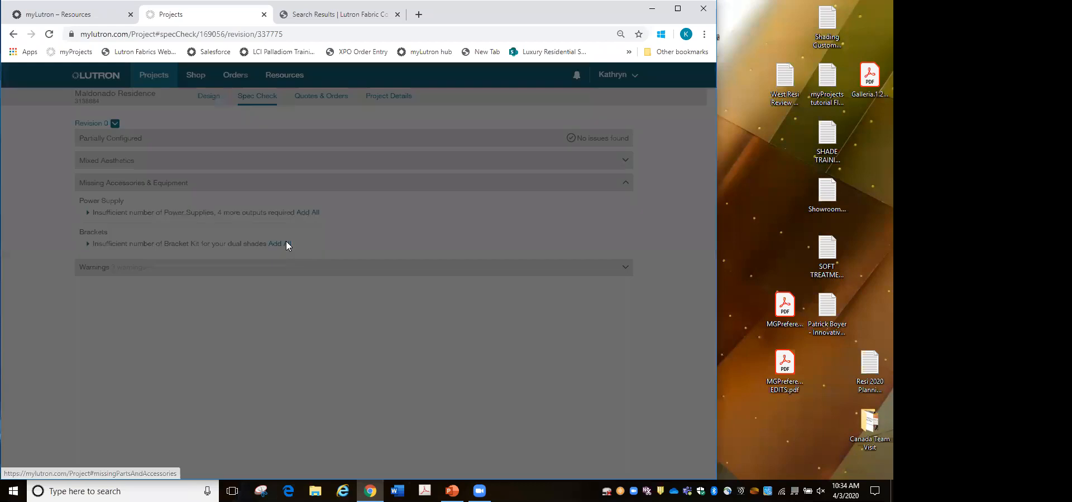
pyautogui.click(388, 293)
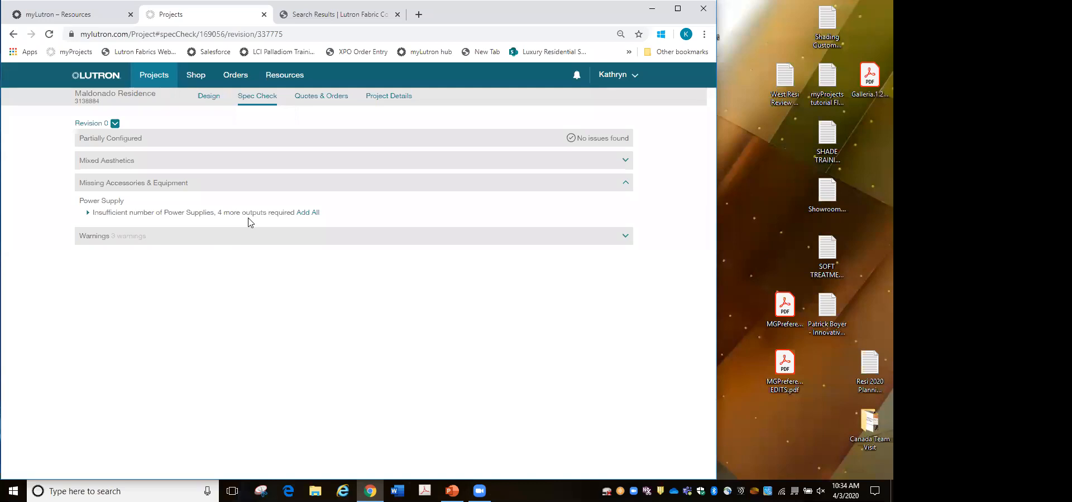
pyautogui.click(303, 214)
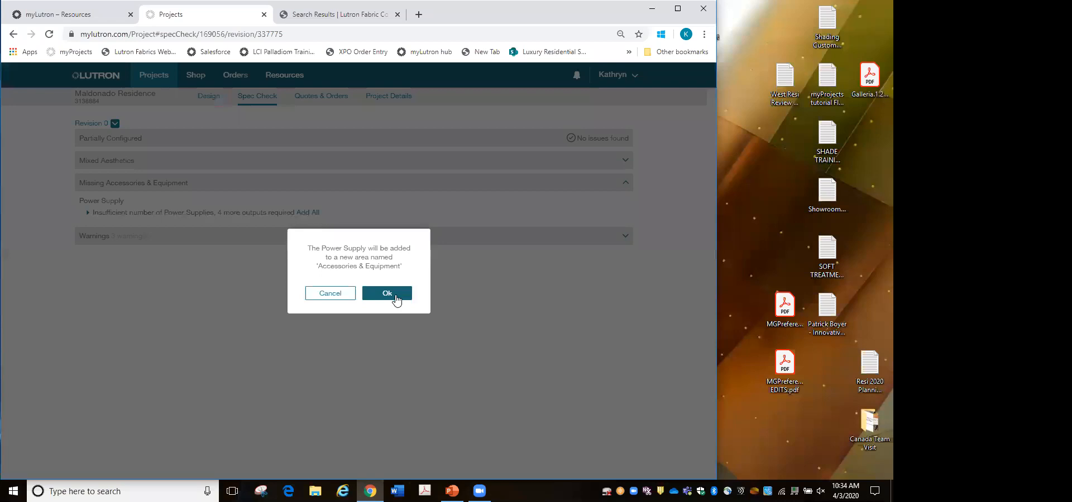
pyautogui.click(396, 301)
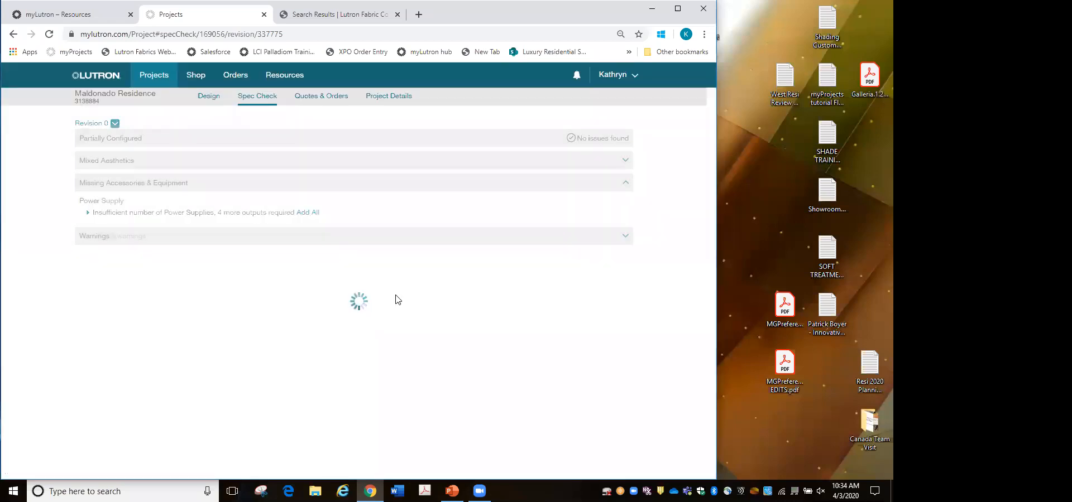
# Step: Copy the Kitchen Left shade from the Kitchen and paste it into the Living area of the Greatroom
pyautogui.click(209, 96)
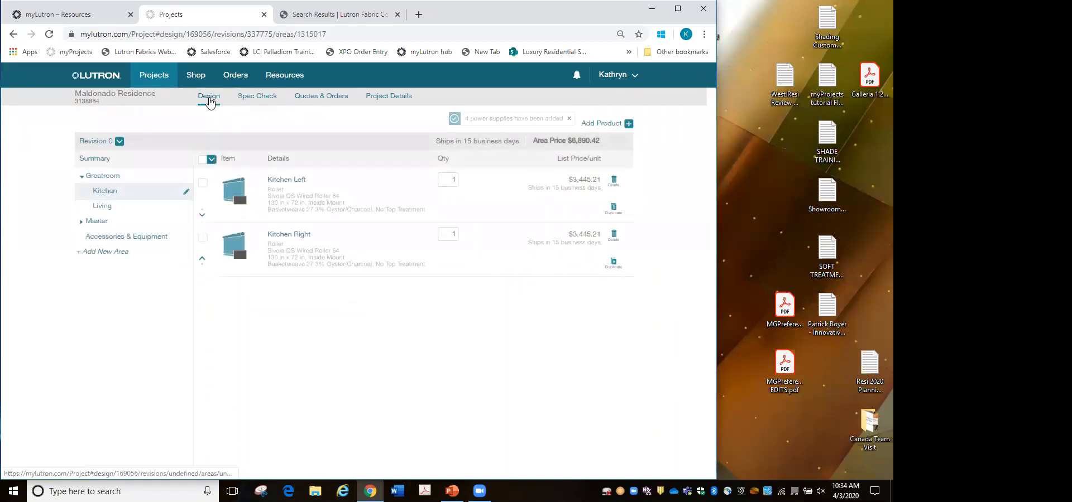
pyautogui.click(202, 183)
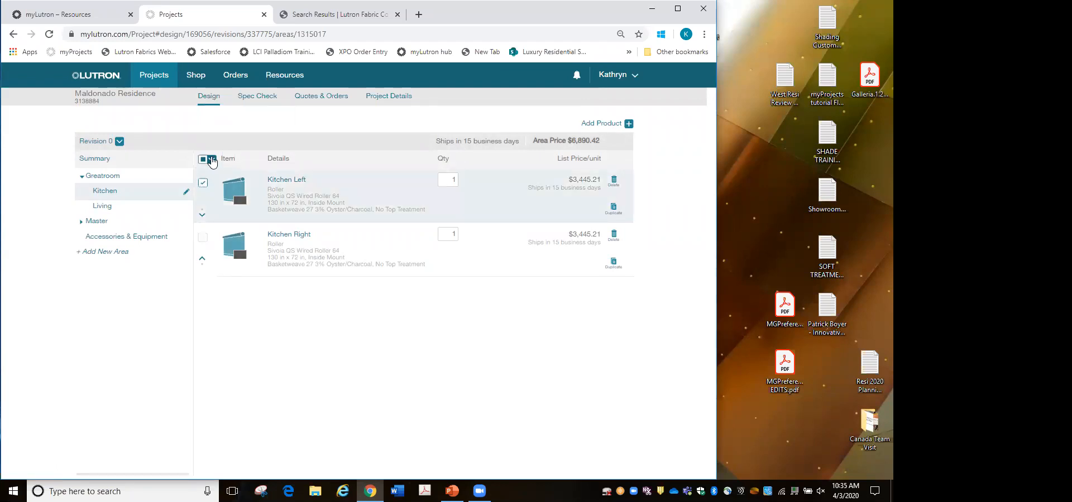
pyautogui.click(212, 159)
pyautogui.click(222, 196)
pyautogui.click(117, 210)
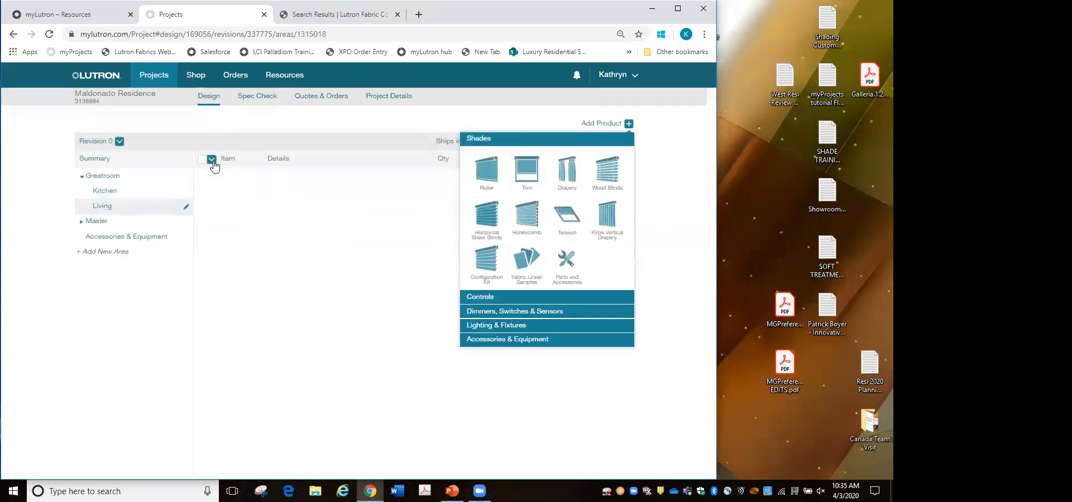
pyautogui.click(212, 160)
pyautogui.click(218, 180)
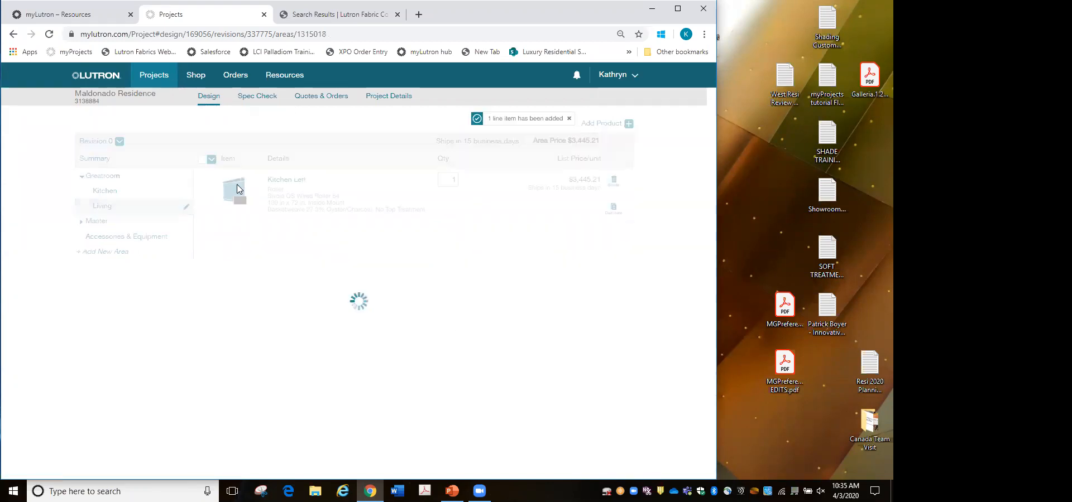
# Step: Rename the pasted shade in the Living area as Living Room
pyautogui.click(296, 184)
pyautogui.moveTo(306, 180); pyautogui.dragTo(229, 181)
pyautogui.write('L')
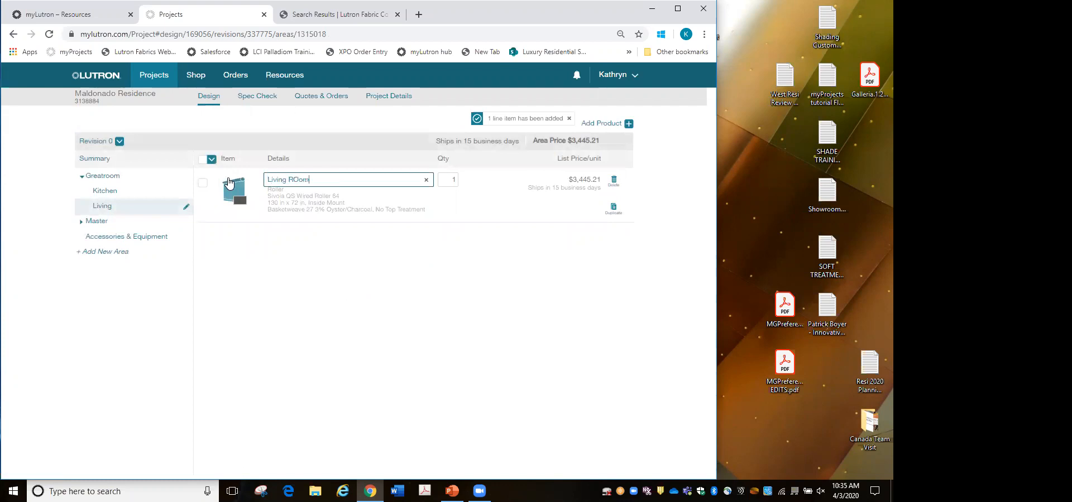
pyautogui.write('iving Room')
pyautogui.click(333, 309)
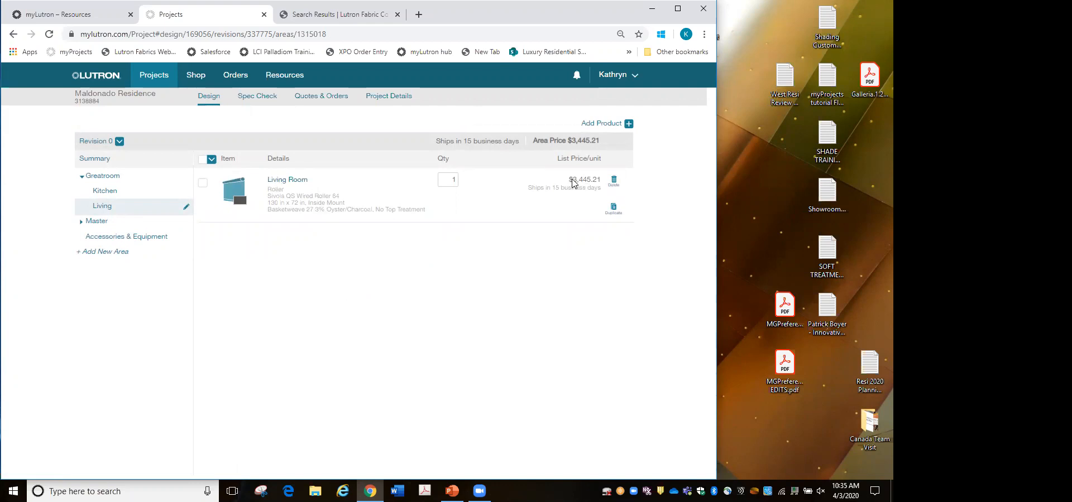
# Step: Review the area prices for the Kitchen and the Greatroom and the revision summary of the whole project
pyautogui.click(105, 191)
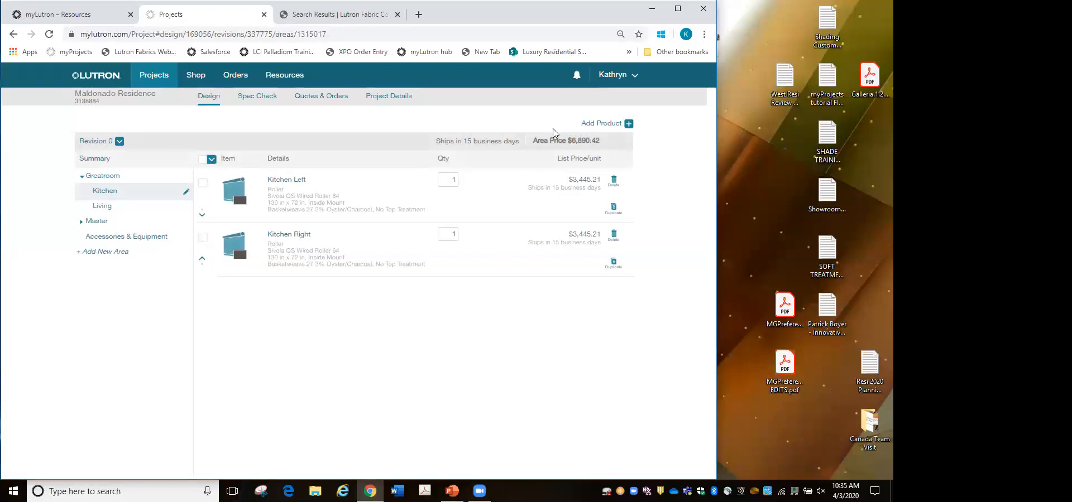
pyautogui.click(104, 177)
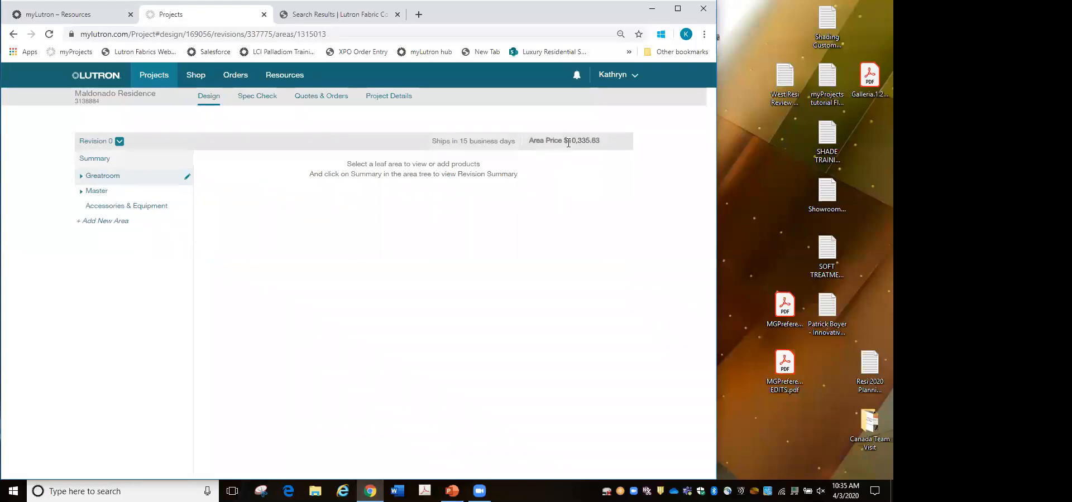
pyautogui.click(81, 177)
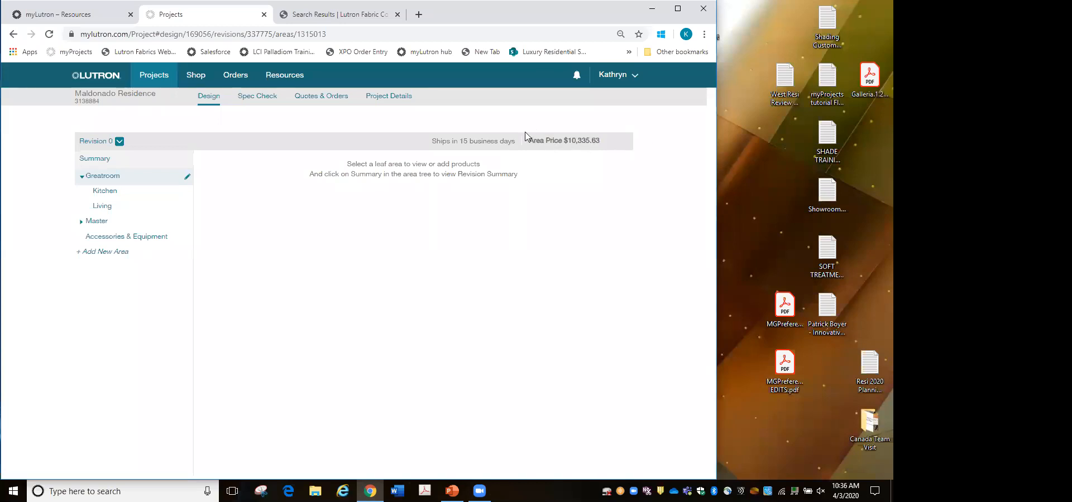
pyautogui.click(103, 162)
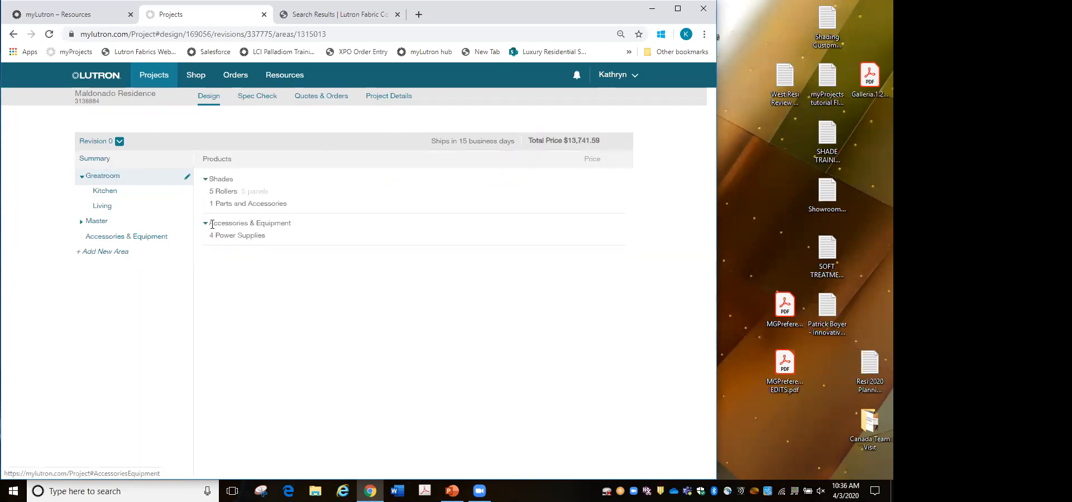
# Step: Start adding a system component to the project's Accessories & Equipment area
pyautogui.click(136, 240)
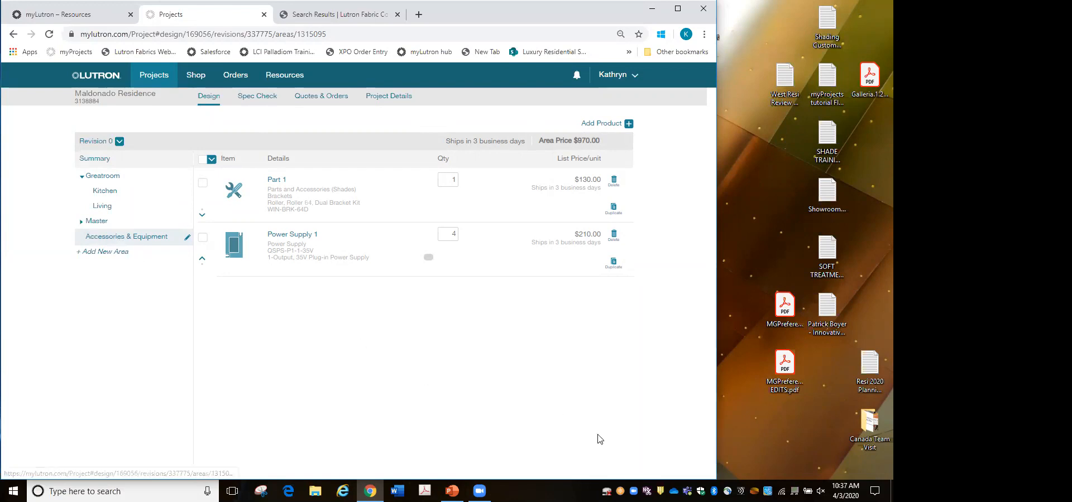
pyautogui.click(630, 124)
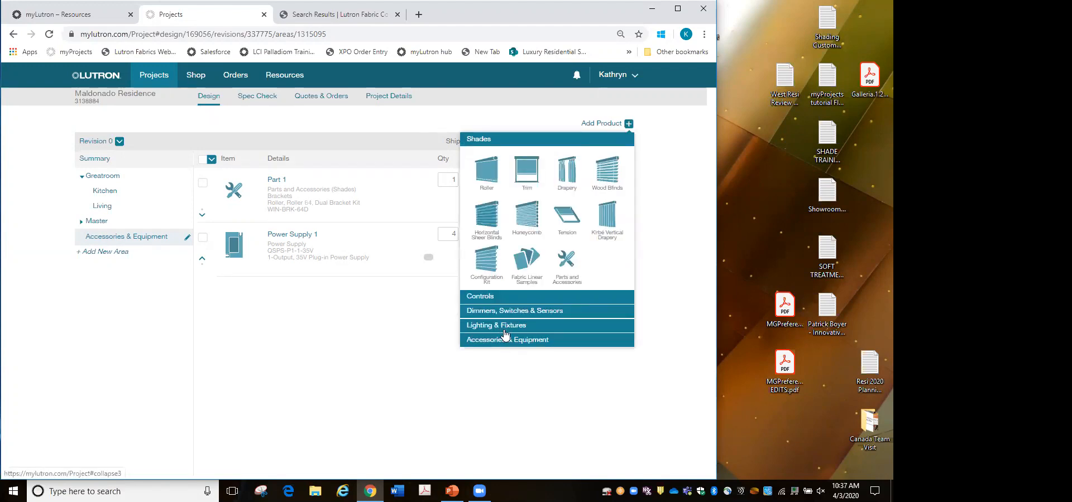
pyautogui.click(506, 342)
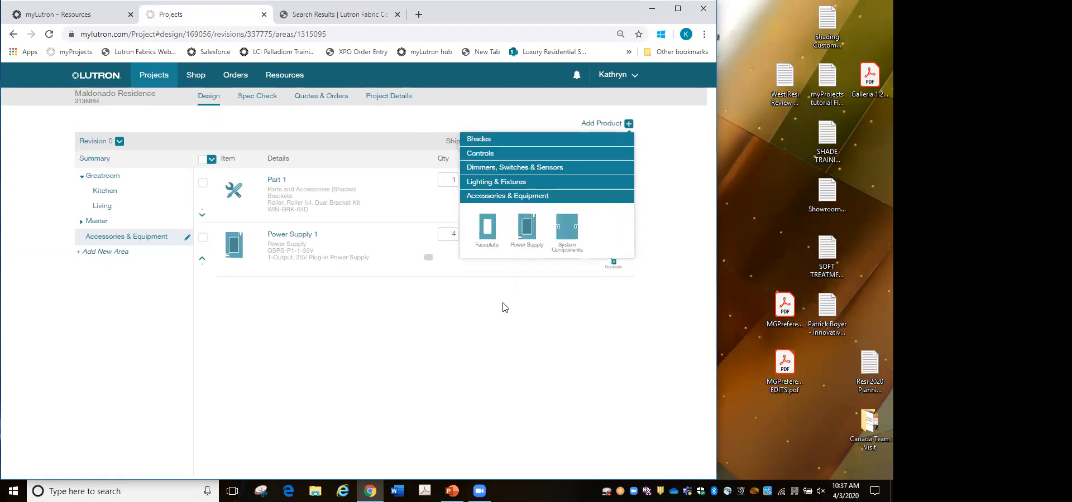
pyautogui.click(576, 238)
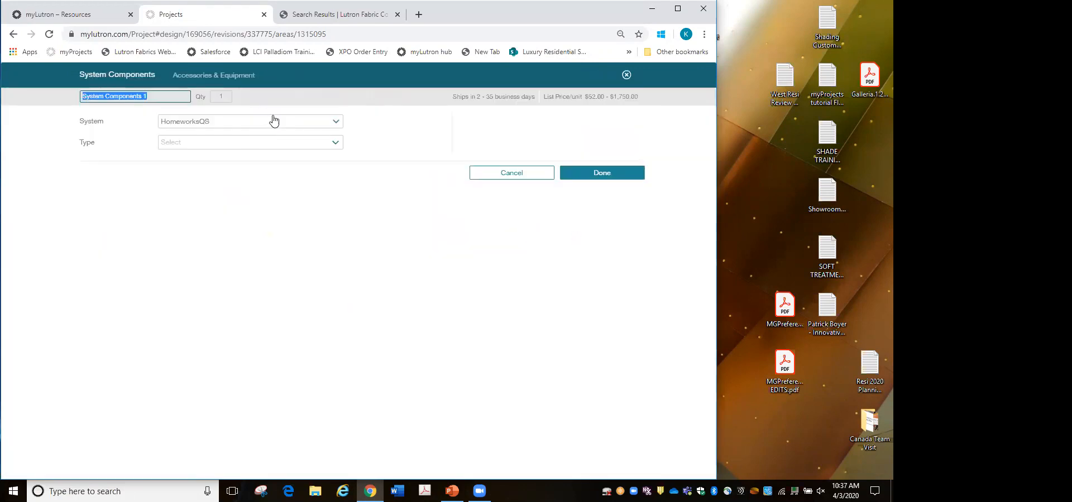
# Step: Set the HomeworksQS system component's type to QS Processor
pyautogui.click(274, 145)
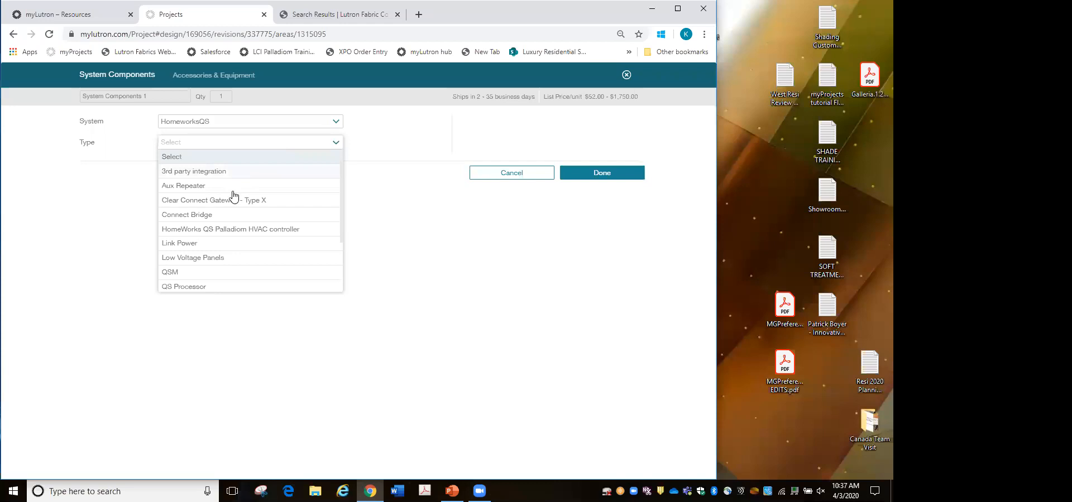
pyautogui.click(196, 287)
pyautogui.click(201, 144)
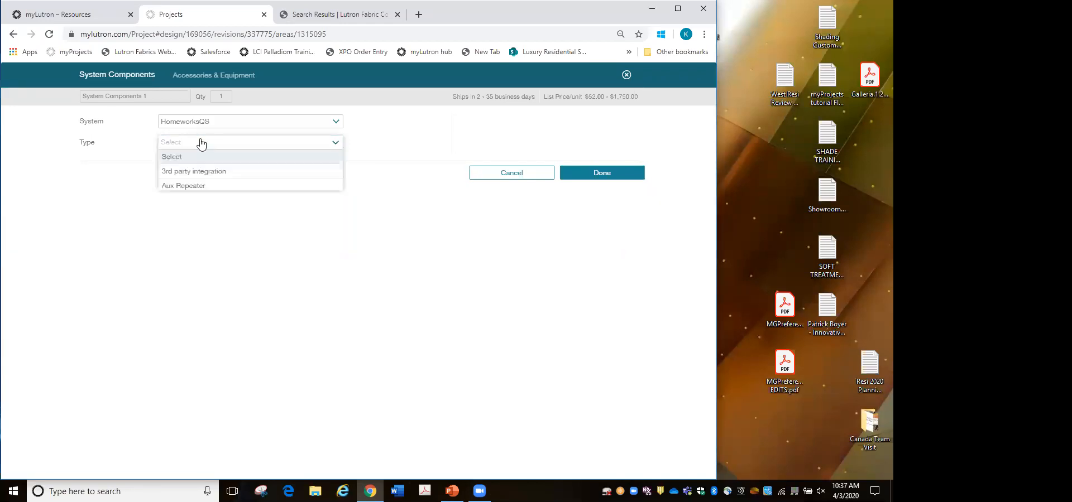
pyautogui.click(189, 294)
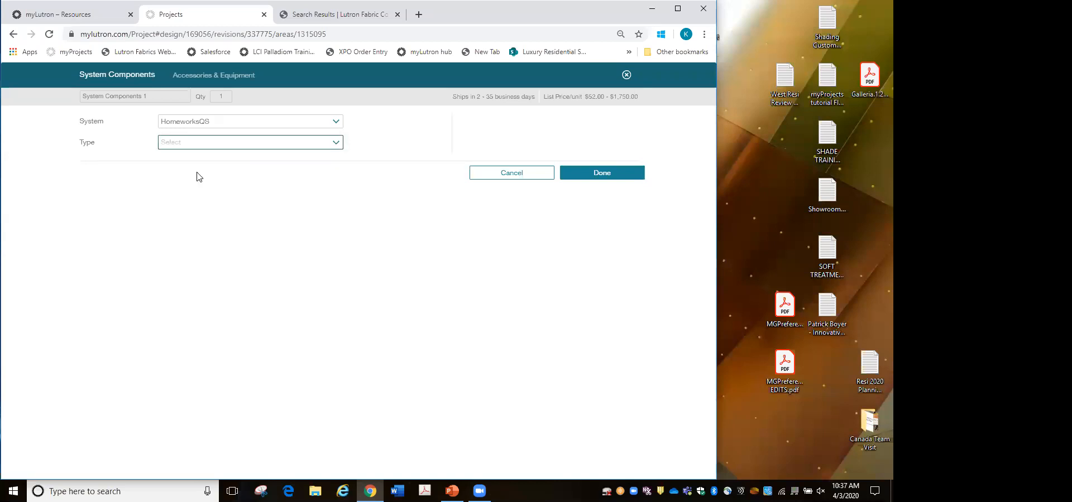
pyautogui.click(202, 144)
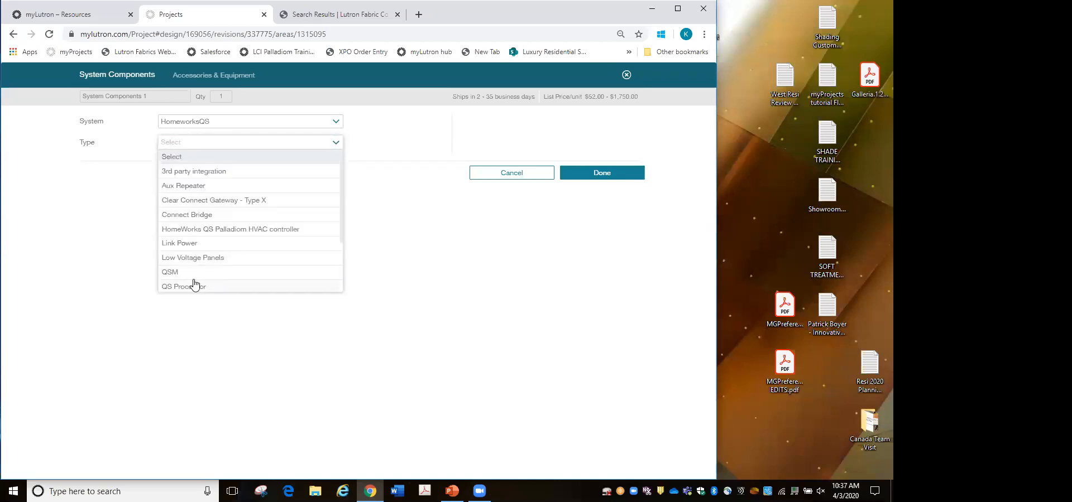
pyautogui.click(194, 287)
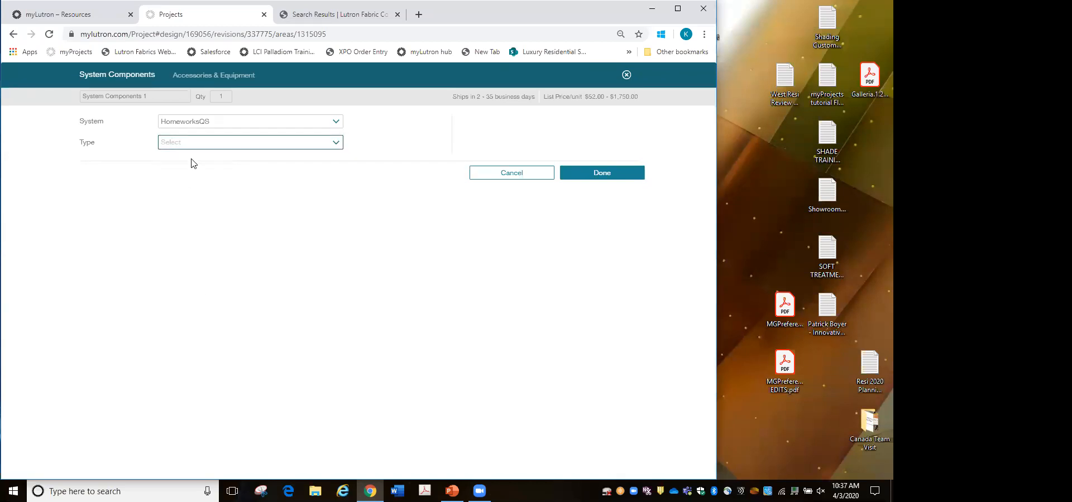
pyautogui.click(206, 148)
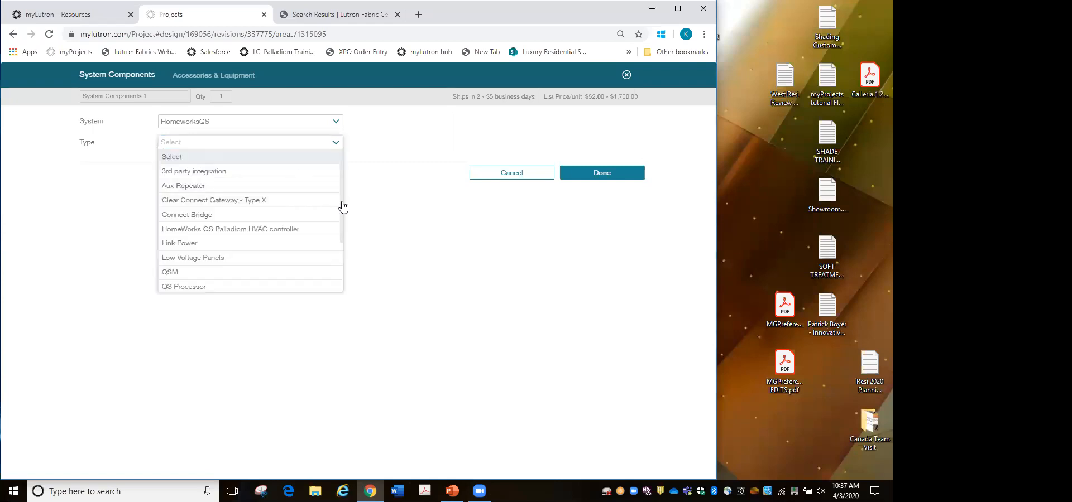
pyautogui.scroll(-3, 339, 205)
pyautogui.click(177, 215)
# Step: Configure the processor with 2 Configurable Links and the package With Power Supply and Connect Bridge, and save it to the area
pyautogui.click(287, 164)
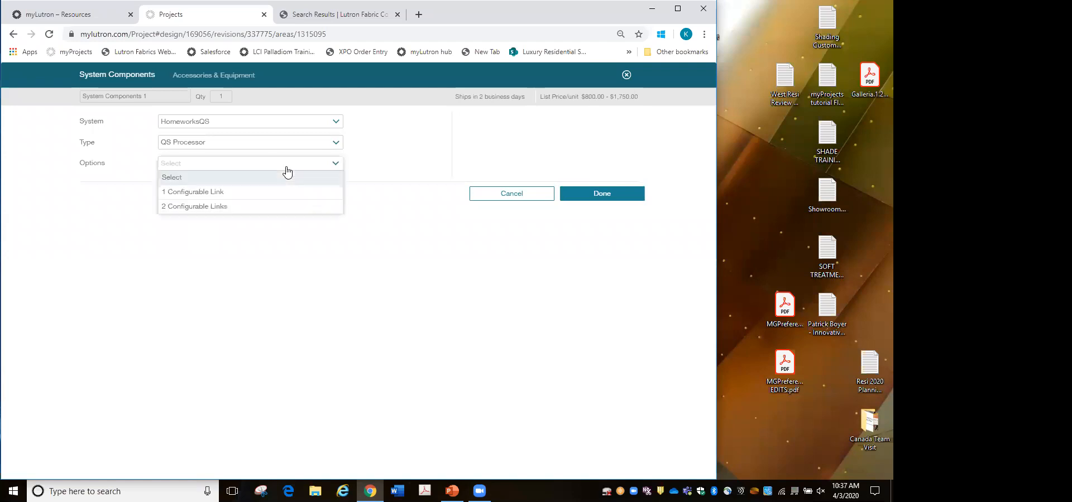
pyautogui.click(225, 207)
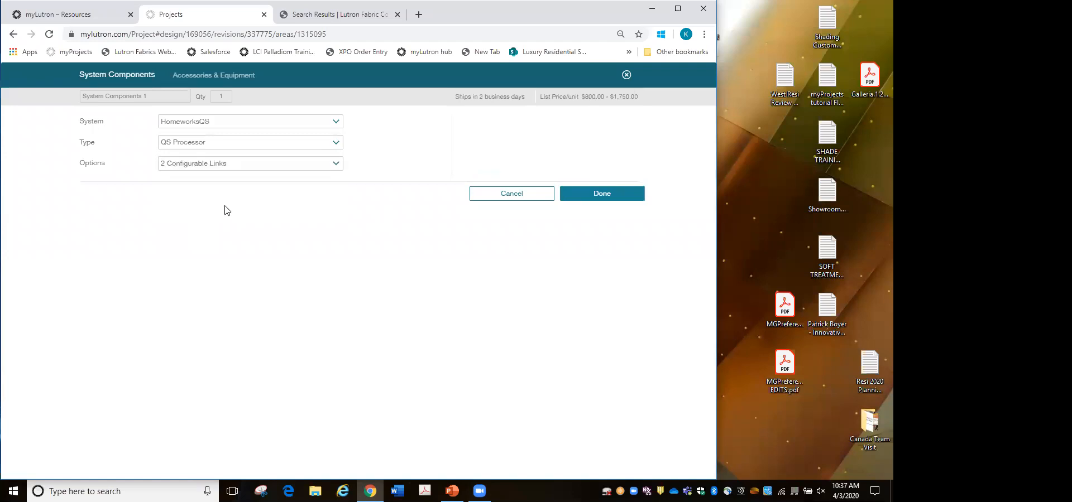
pyautogui.click(196, 188)
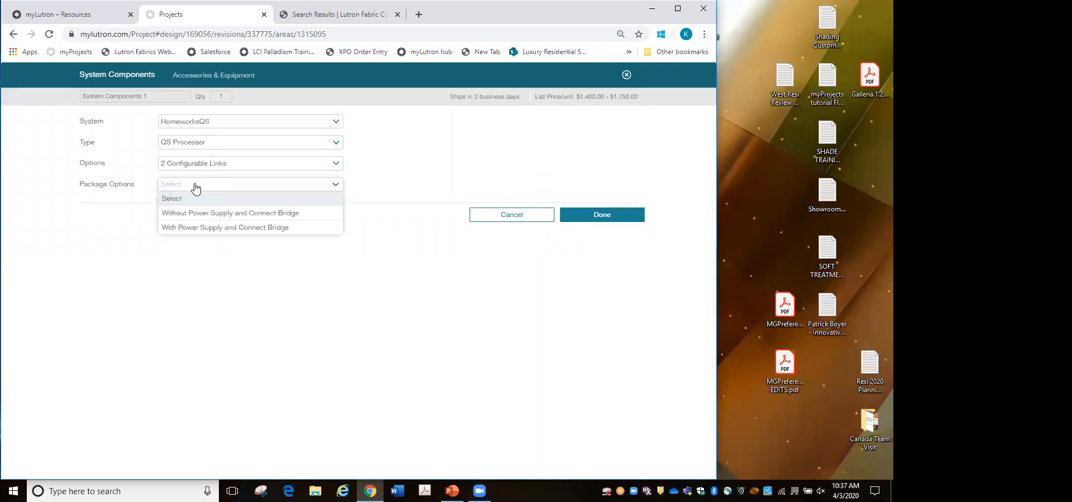
pyautogui.click(201, 229)
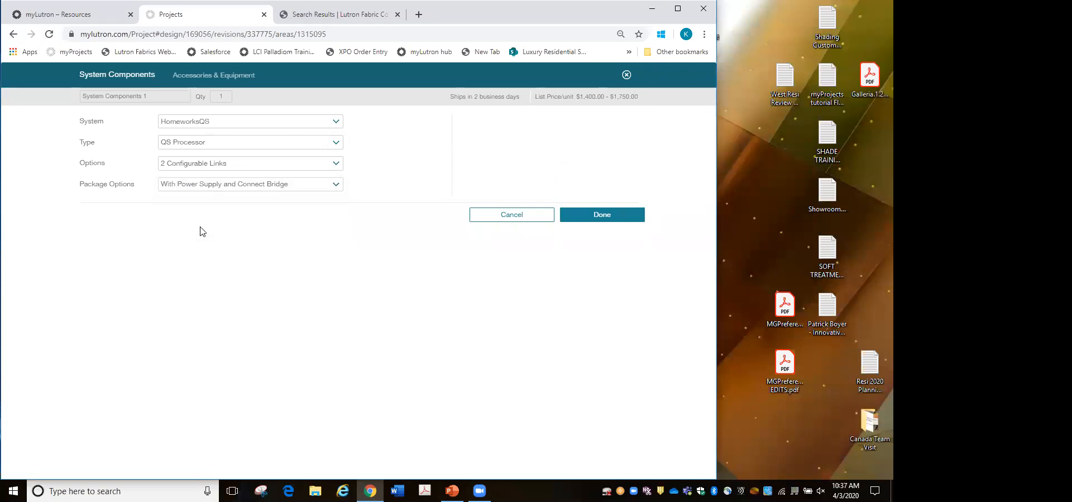
pyautogui.click(600, 216)
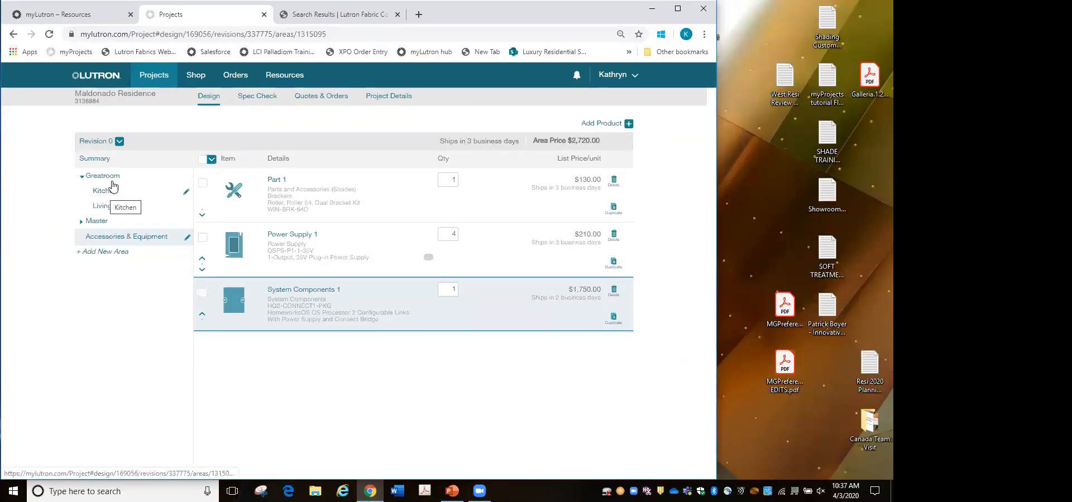
# Step: Add three 3-button raise/lower Pico controls in the Shade (icons) style to the Accessories & Equipment area
pyautogui.click(629, 124)
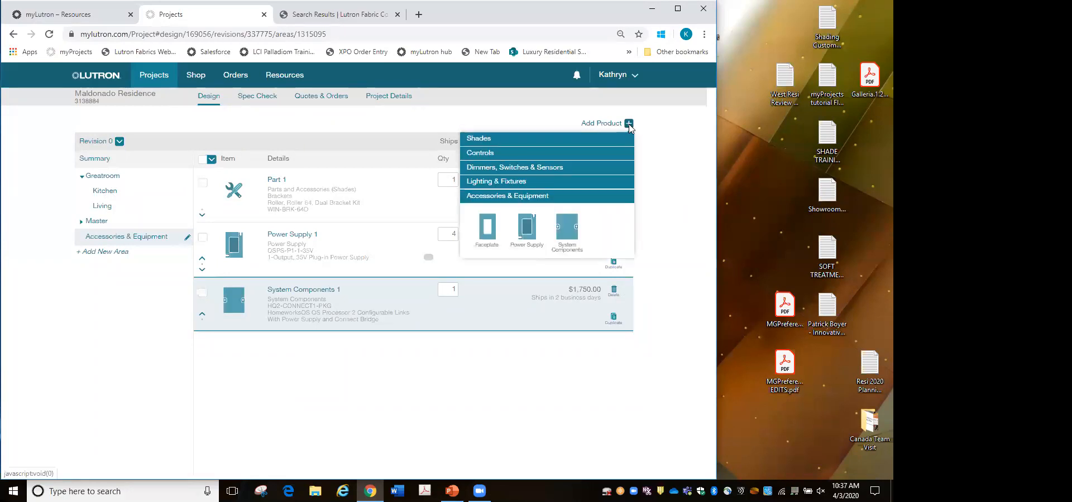
pyautogui.click(500, 154)
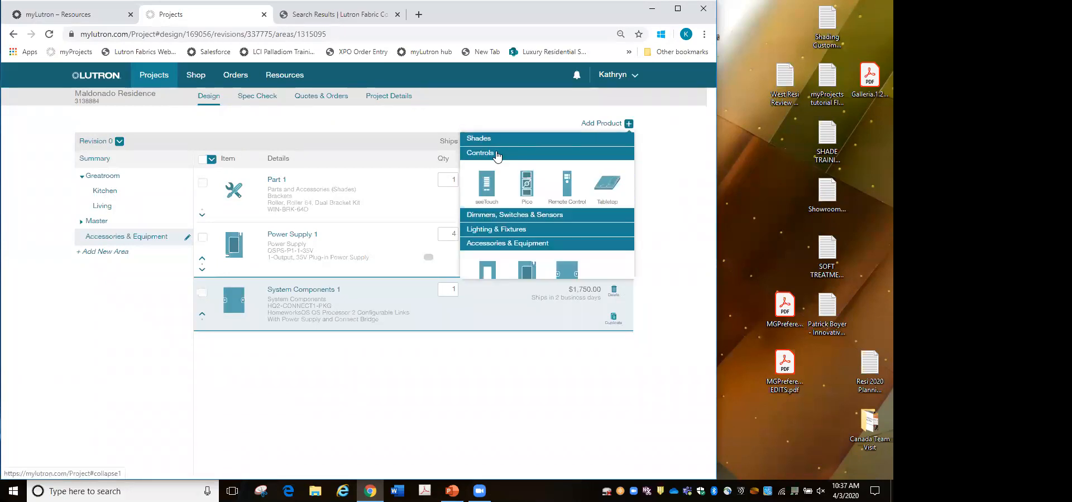
pyautogui.click(525, 187)
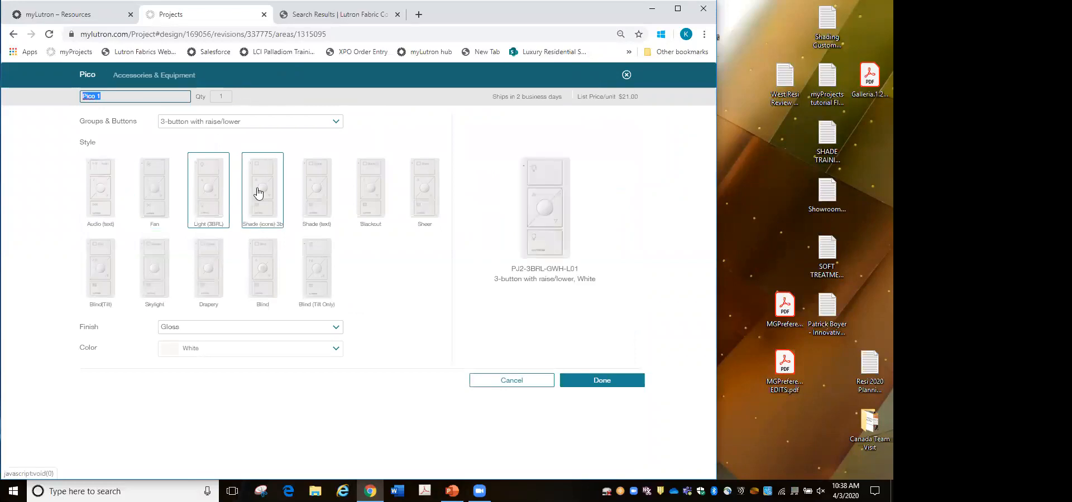
pyautogui.click(258, 193)
pyautogui.click(223, 96)
pyautogui.write('3')
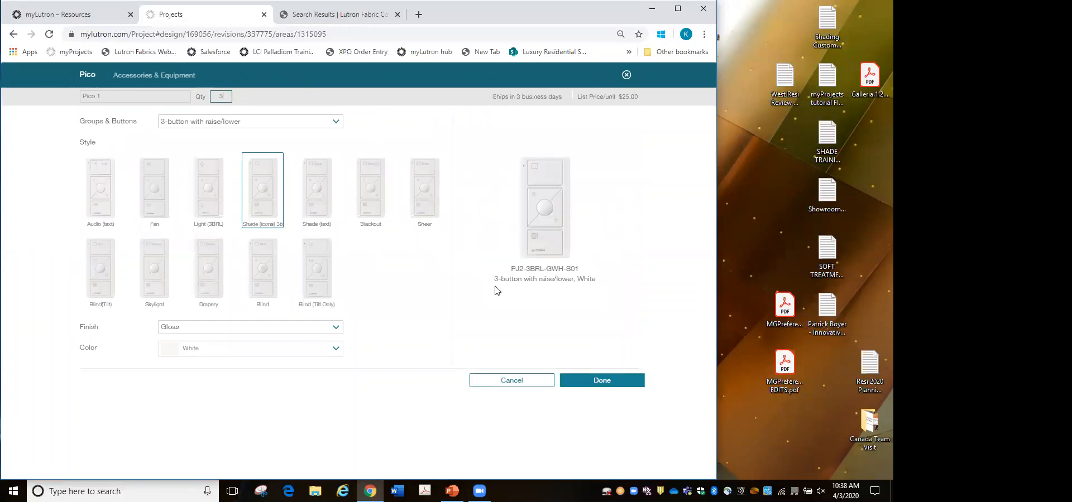
pyautogui.click(608, 380)
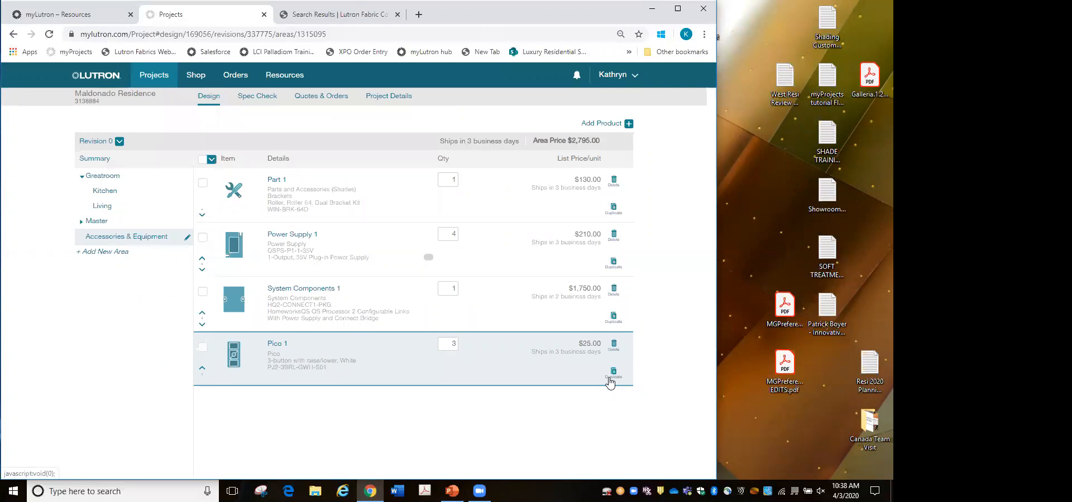
# Step: Examine the spec check's mixed aesthetics for which shades use each fabric and railroading setting
pyautogui.click(264, 99)
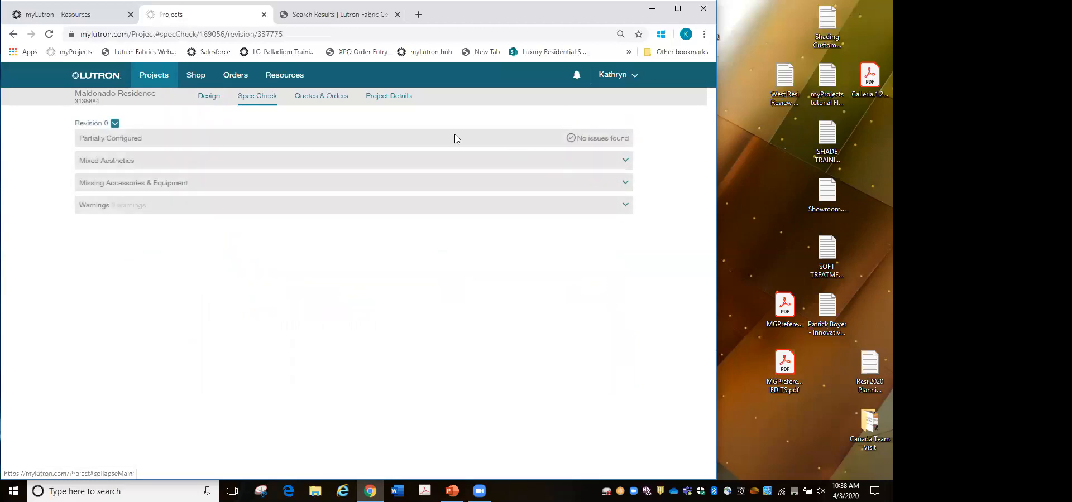
pyautogui.click(625, 160)
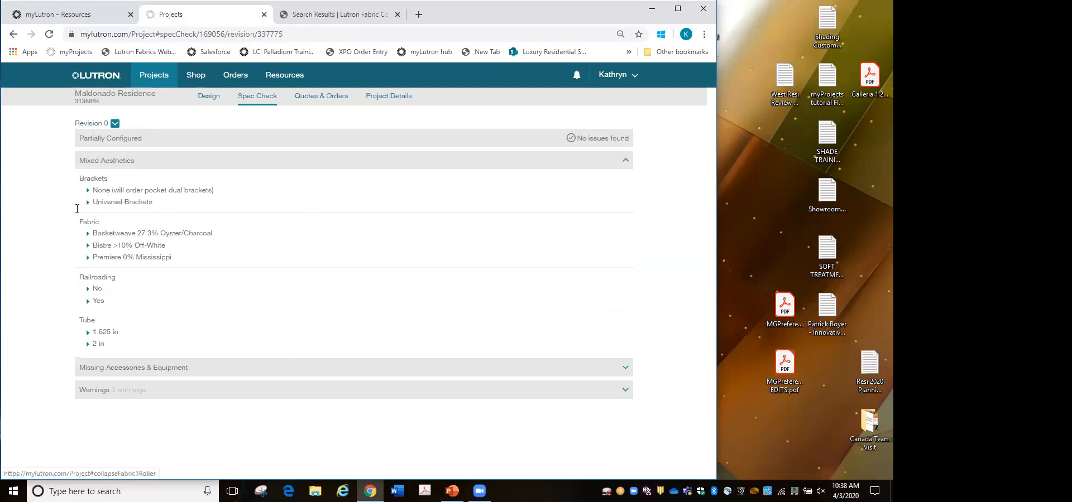
pyautogui.click(88, 235)
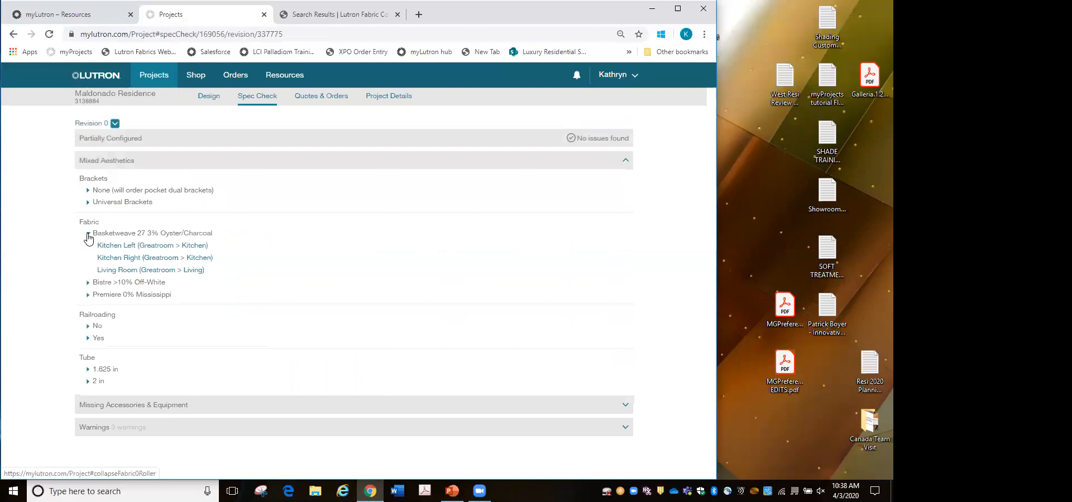
pyautogui.click(88, 284)
pyautogui.click(88, 307)
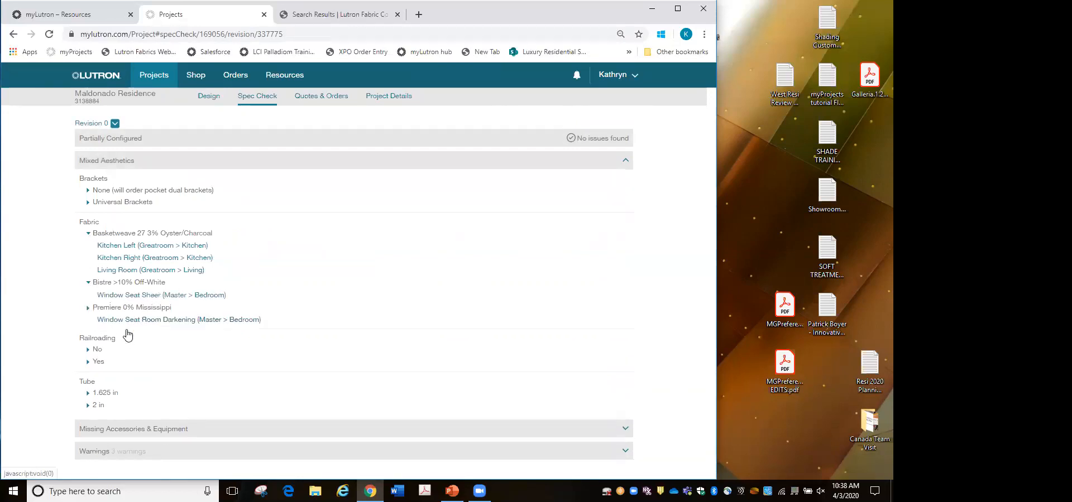
pyautogui.click(88, 352)
pyautogui.click(89, 387)
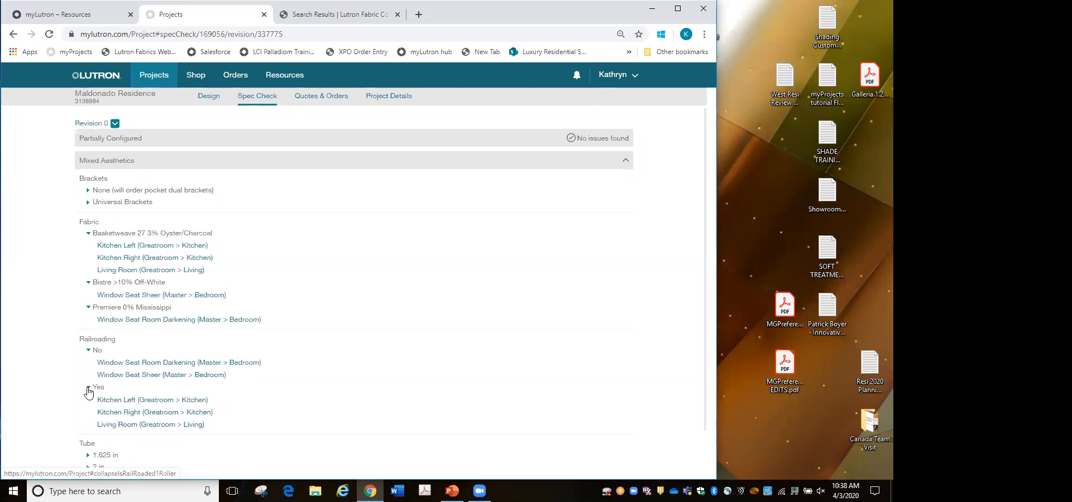
# Step: Add all missing power supplies from the spec check and review its warnings
pyautogui.scroll(-1, 313, 428)
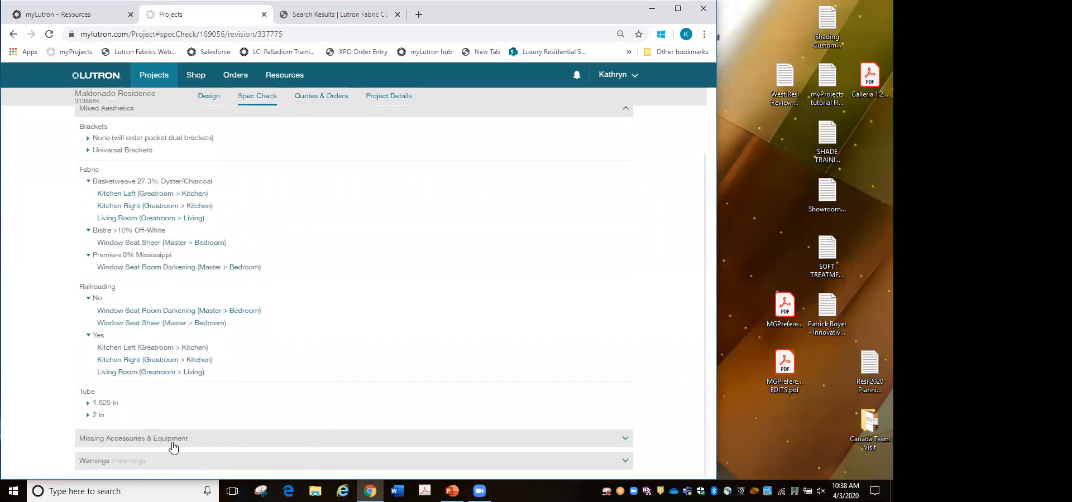
pyautogui.scroll(-1, 349, 370)
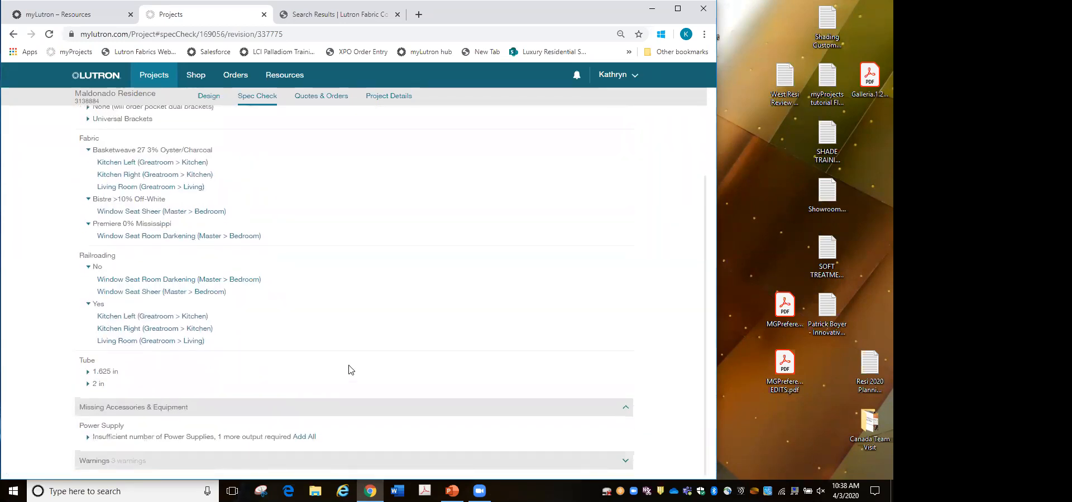
pyautogui.click(307, 438)
pyautogui.click(382, 293)
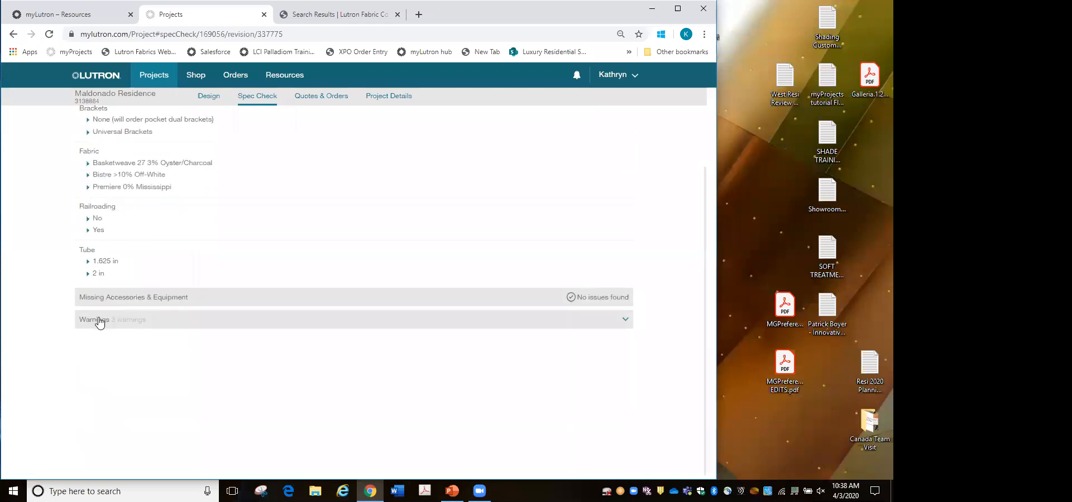
pyautogui.click(625, 321)
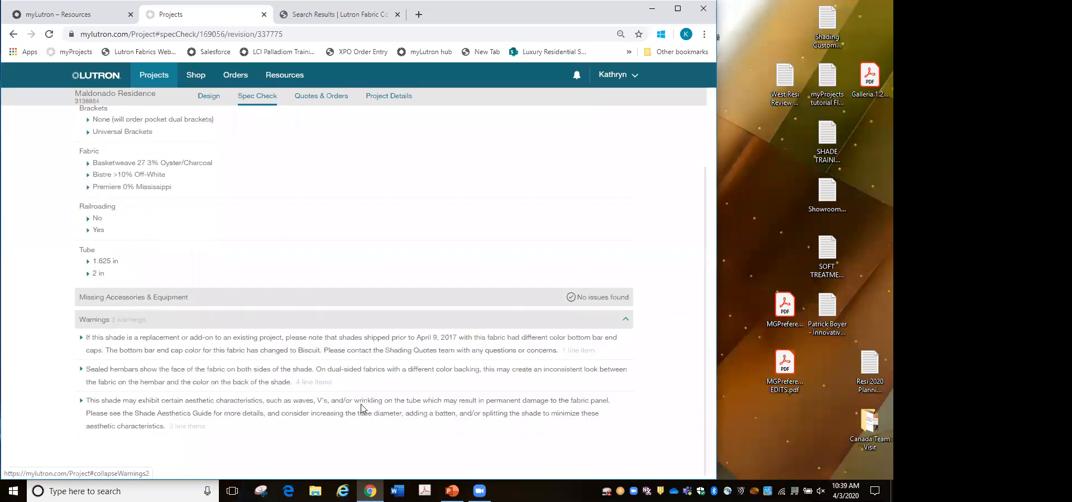
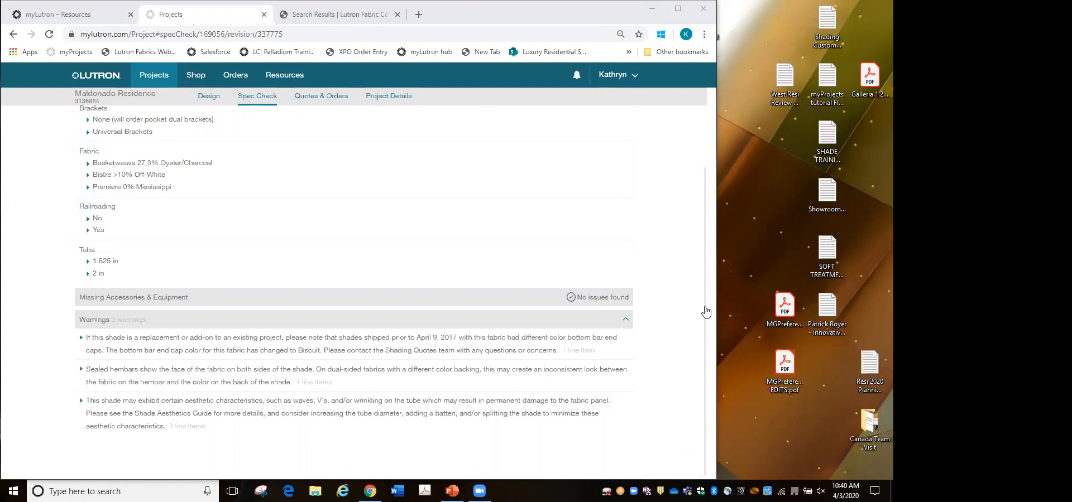
pyautogui.click(626, 322)
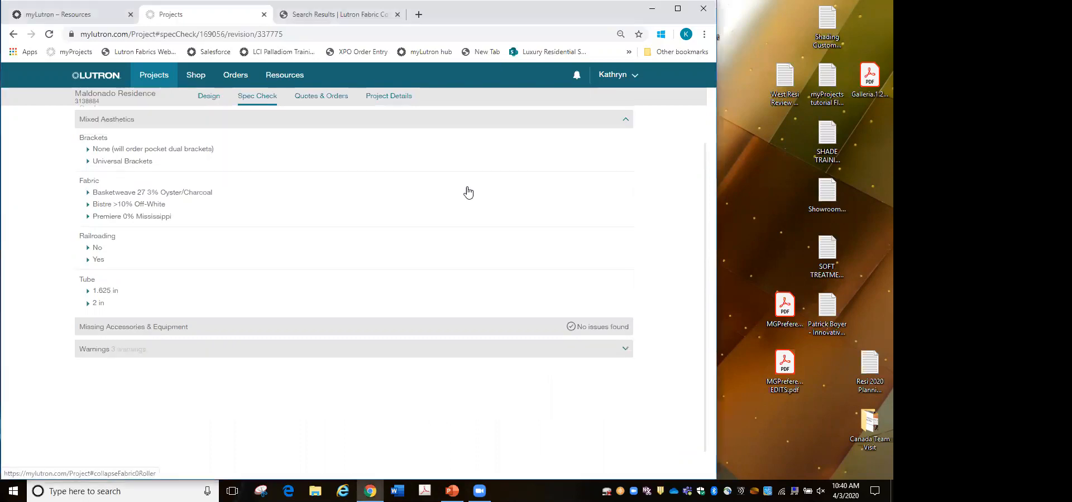
# Step: Start a new proposal named Proposal 1 from Revision 0, including all areas and all products
pyautogui.click(310, 99)
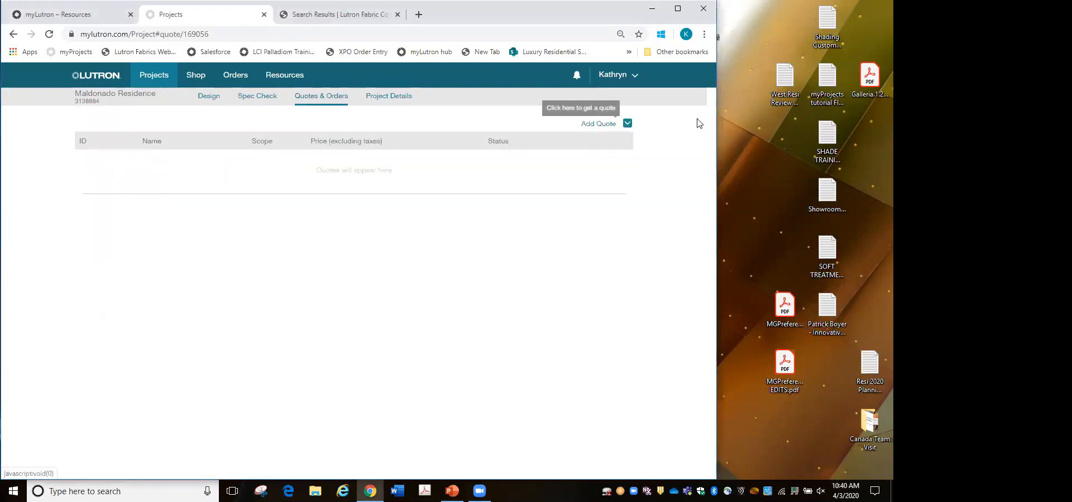
pyautogui.click(627, 124)
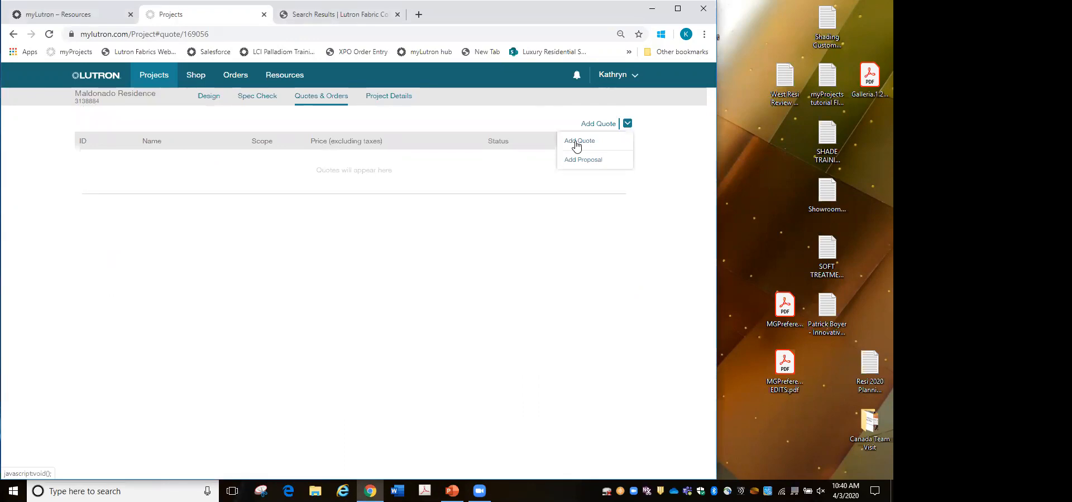
pyautogui.click(576, 162)
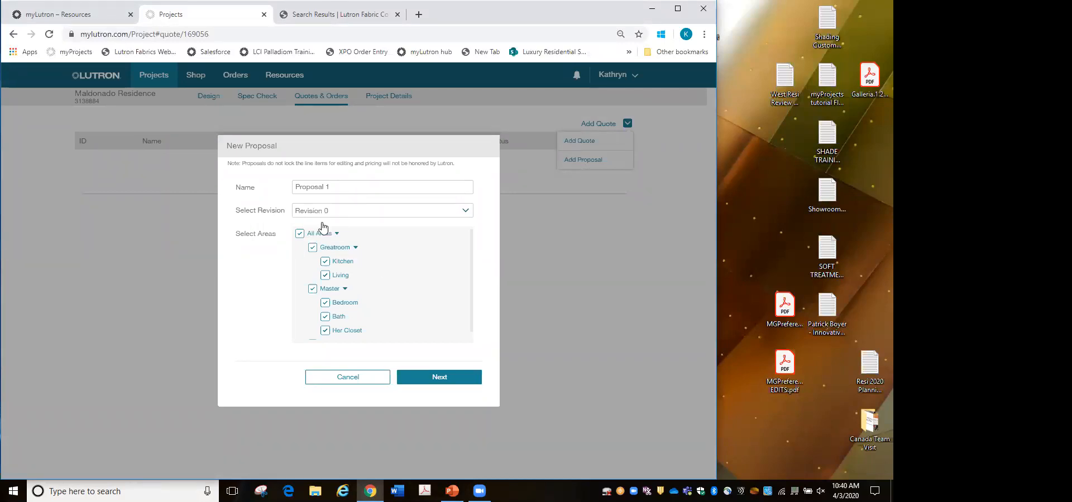
pyautogui.scroll(-1, 363, 333)
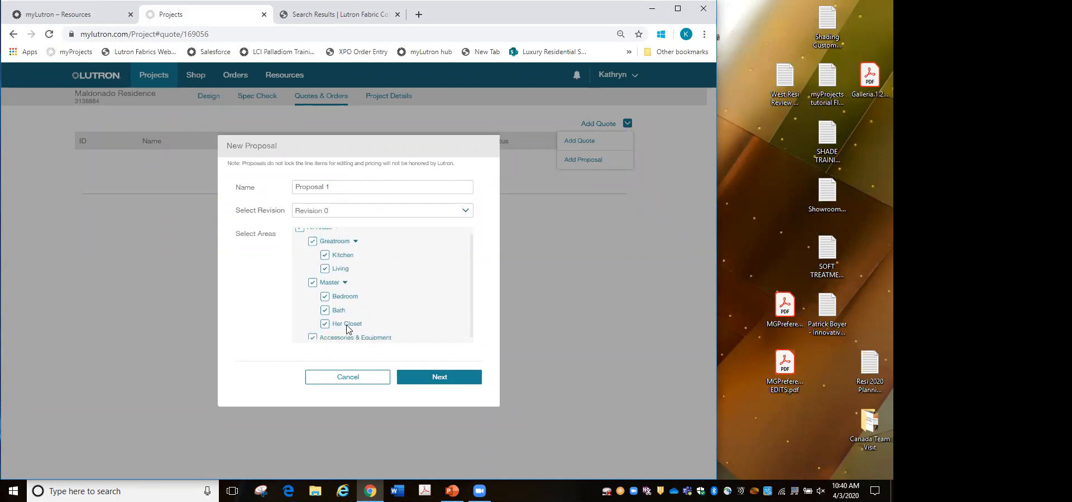
pyautogui.click(458, 384)
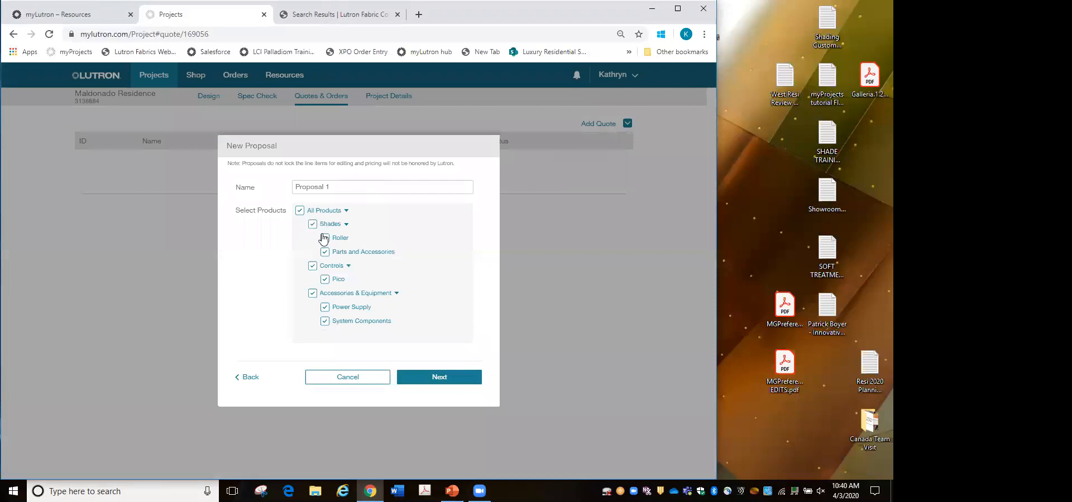
pyautogui.click(430, 377)
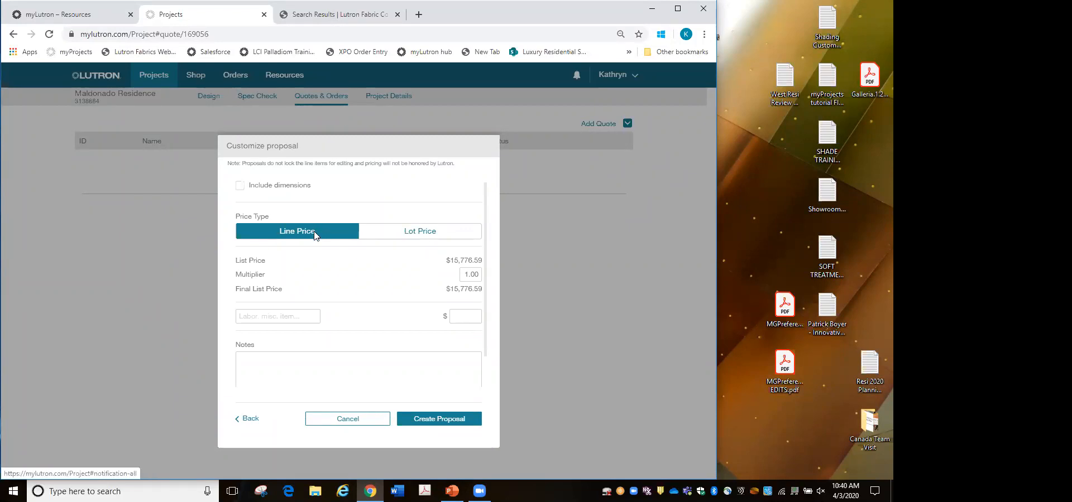
# Step: Set the line-price proposal's multiplier to 1.10, add a Labor item of $2000, and create the proposal
pyautogui.click(475, 274)
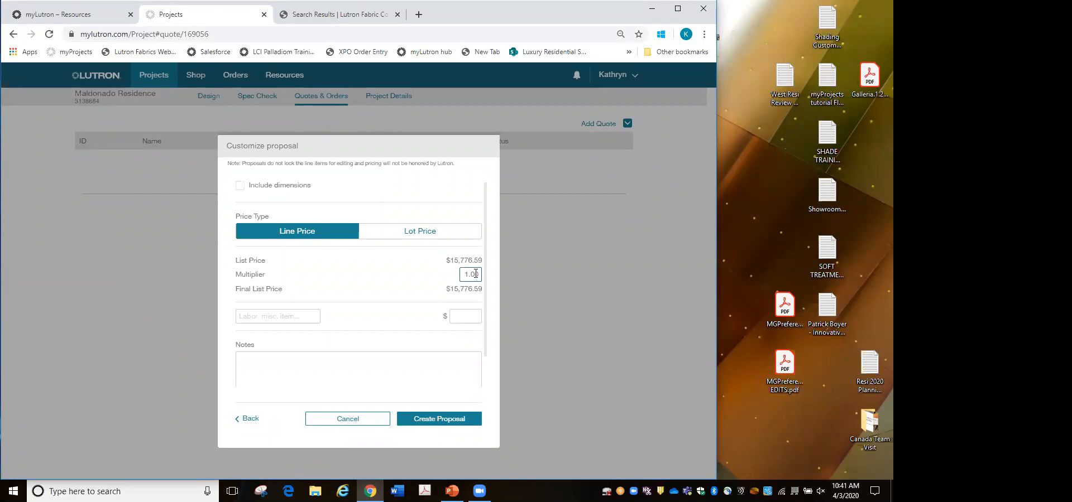
pyautogui.write('10')
pyautogui.click(304, 317)
pyautogui.write('Labor')
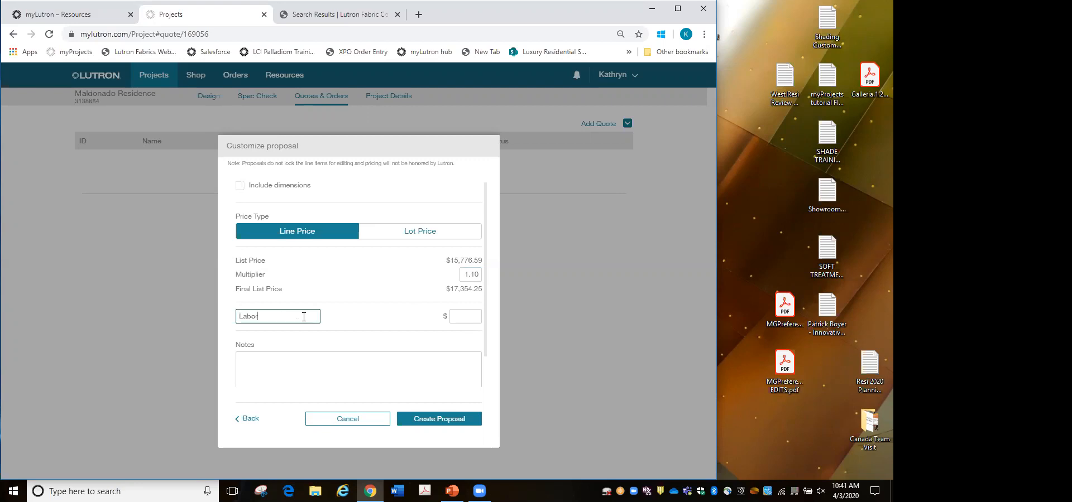
pyautogui.click(469, 315)
pyautogui.write('2000')
pyautogui.click(376, 328)
pyautogui.click(340, 365)
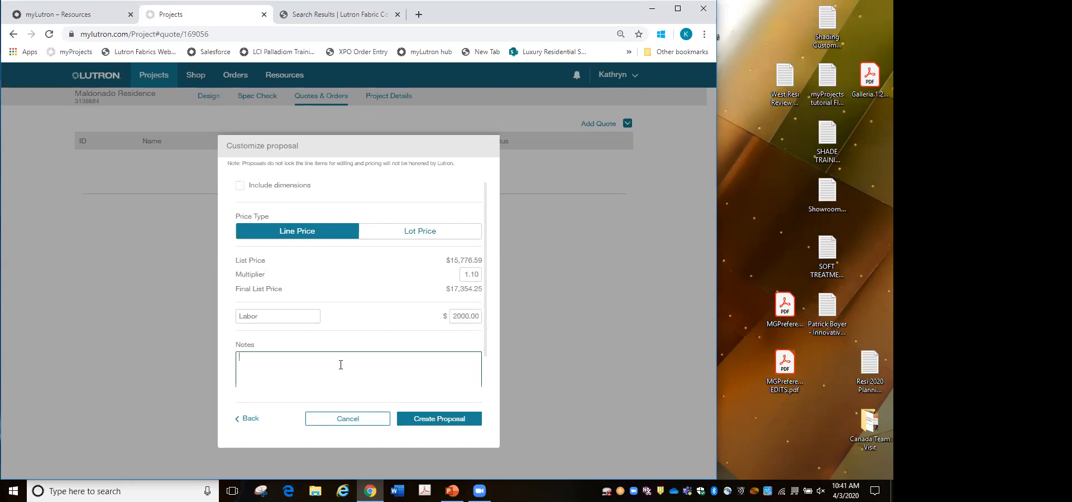
pyautogui.click(439, 423)
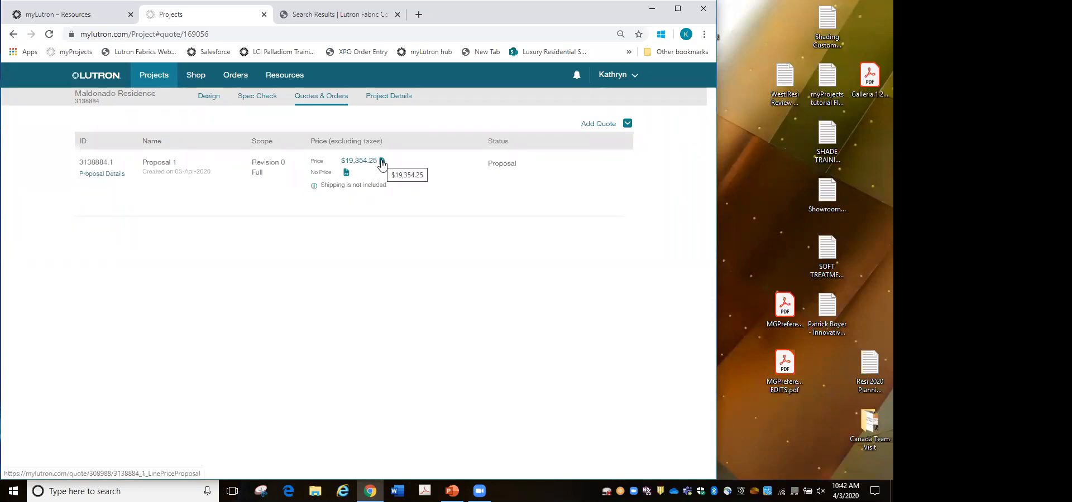
# Step: Open the priced document of Proposal 1 and review its product summary, shade details and line-item notes
pyautogui.click(382, 162)
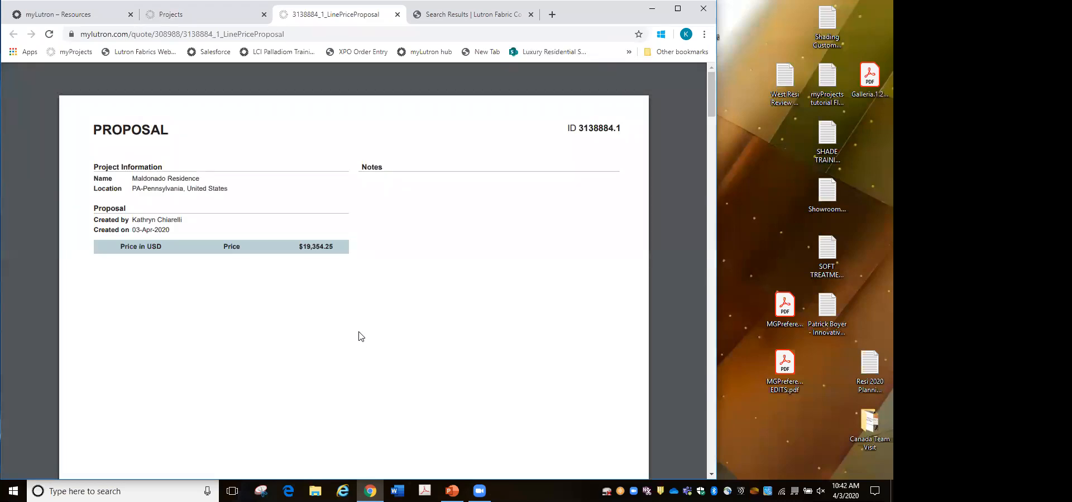
pyautogui.scroll(-12, 360, 336)
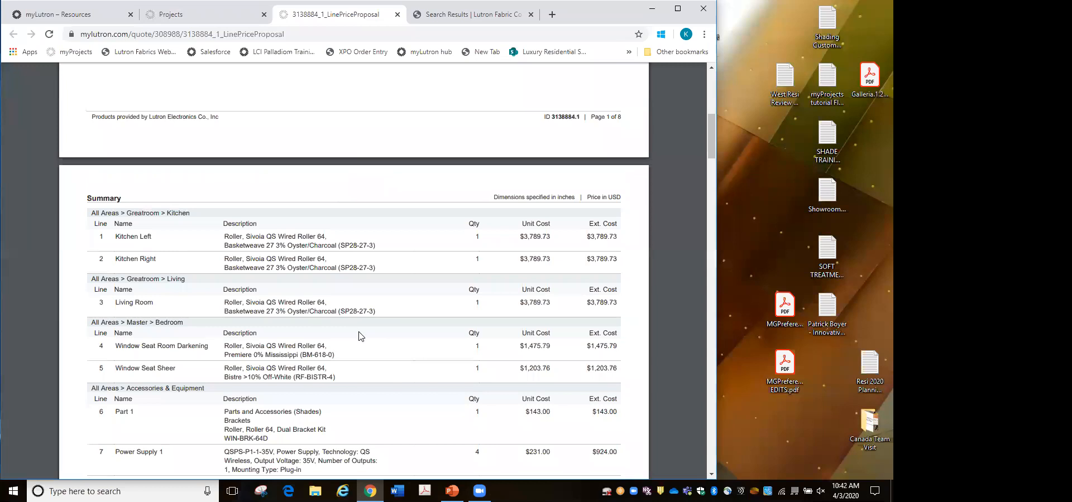
pyautogui.scroll(-2, 361, 335)
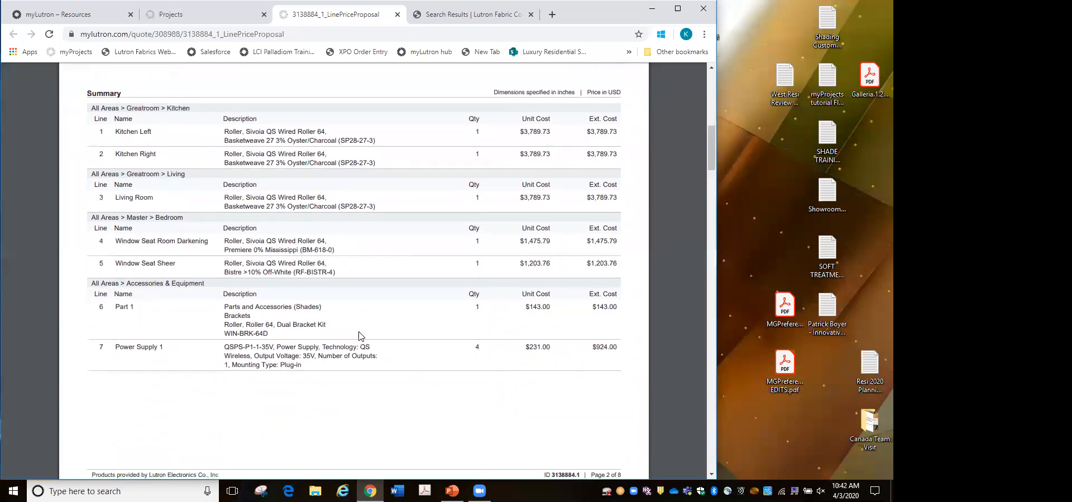
pyautogui.scroll(-9, 360, 336)
pyautogui.scroll(-15, 360, 336)
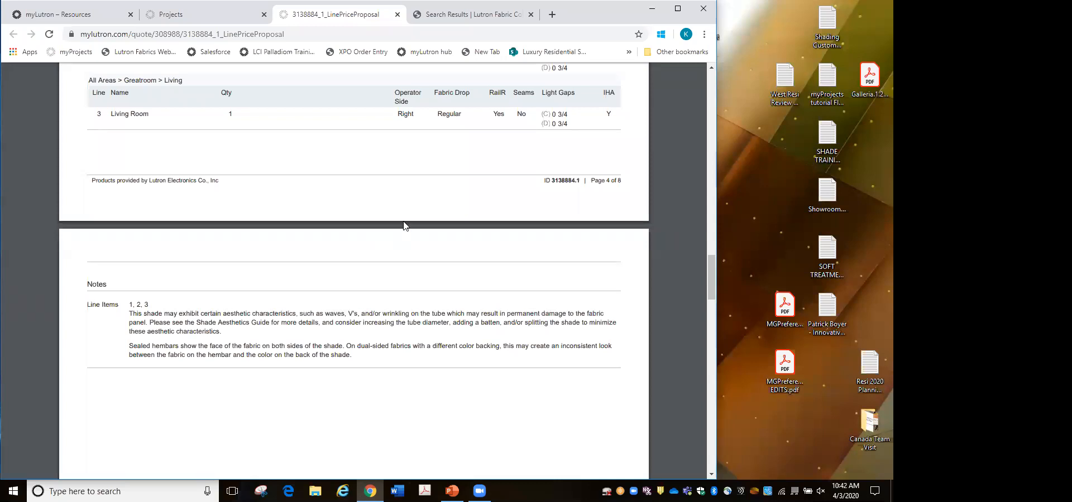
pyautogui.scroll(1, 404, 225)
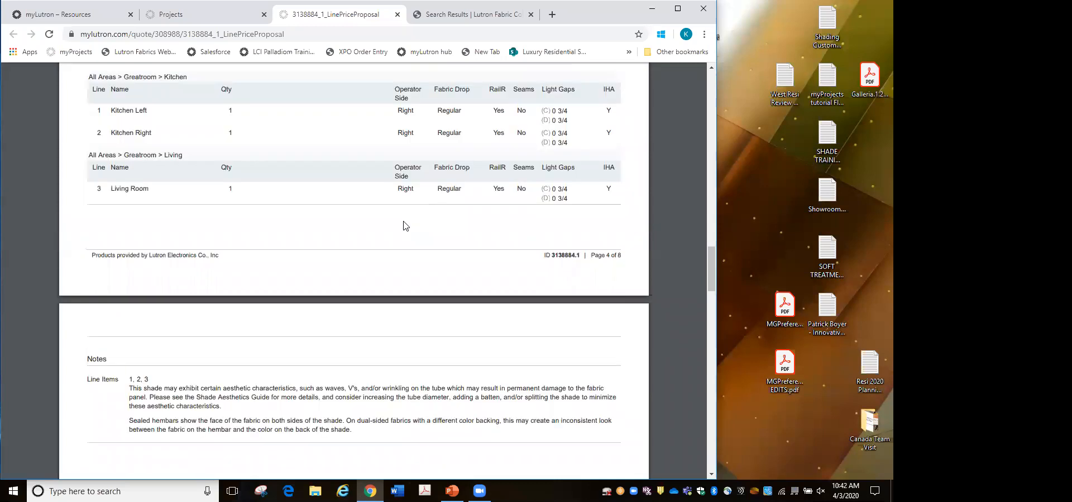
# Step: Return to the project's design, export Revision 0 as a CSV file, and open it in Excel
pyautogui.click(225, 15)
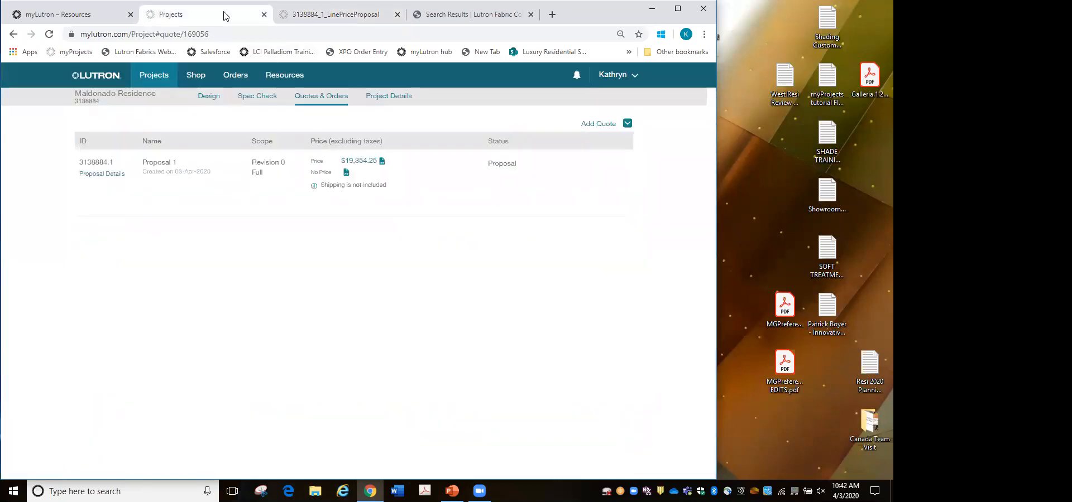
pyautogui.click(209, 99)
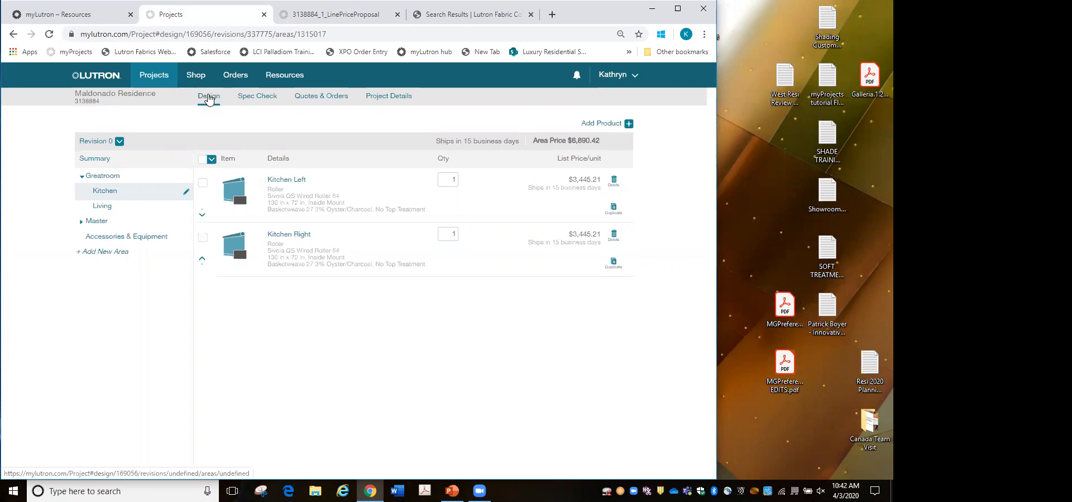
pyautogui.click(119, 142)
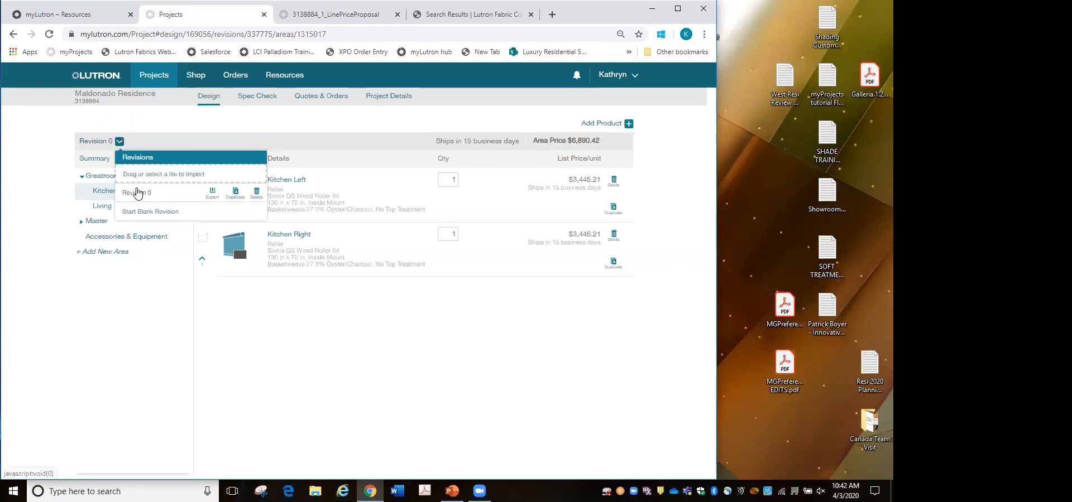
pyautogui.click(213, 193)
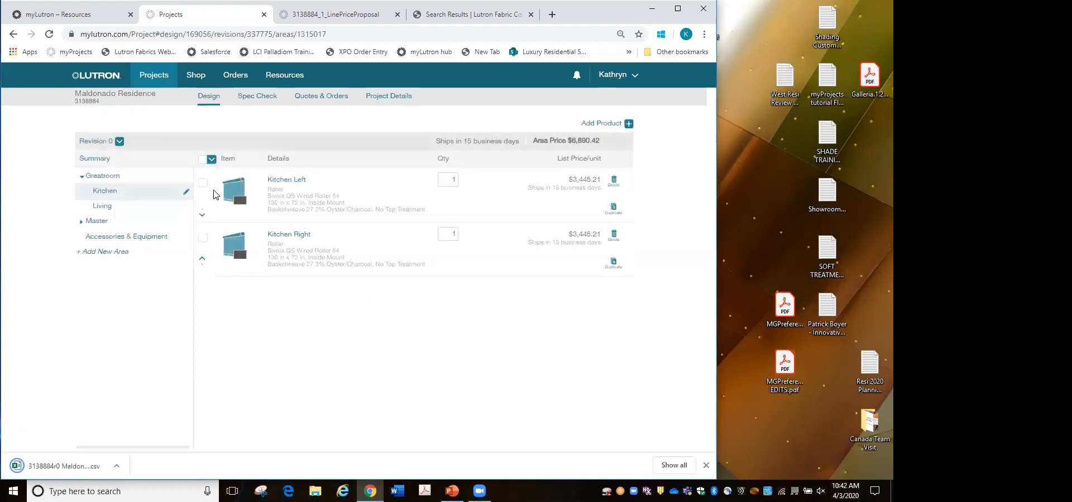
pyautogui.click(118, 468)
pyautogui.click(139, 398)
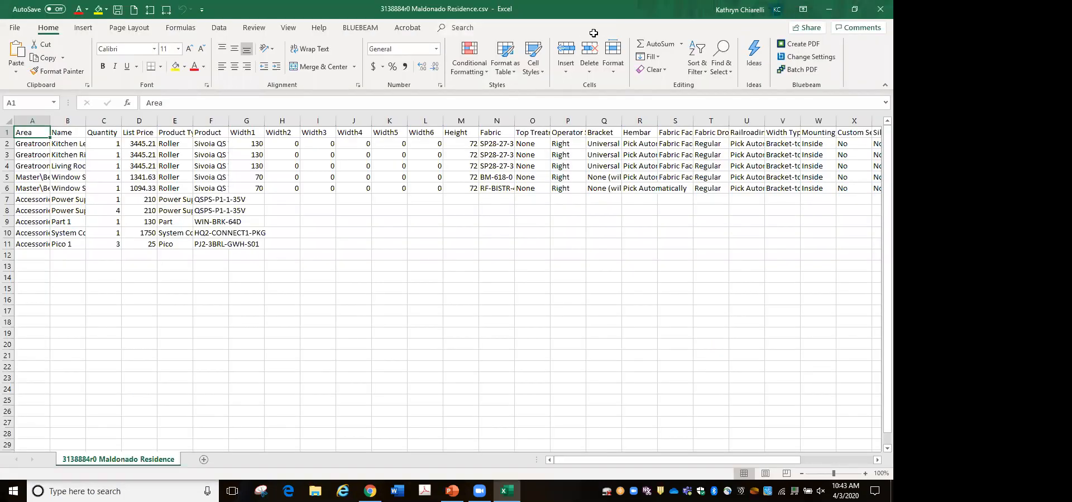
# Step: Restore the Excel window from full screen and resize it to cover the browser window
pyautogui.click(854, 8)
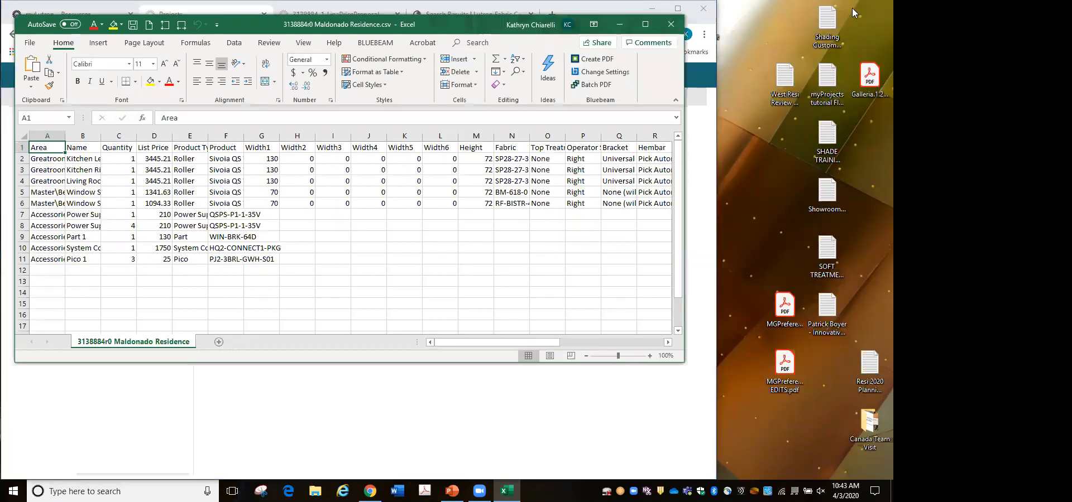
pyautogui.moveTo(279, 24); pyautogui.dragTo(265, 10)
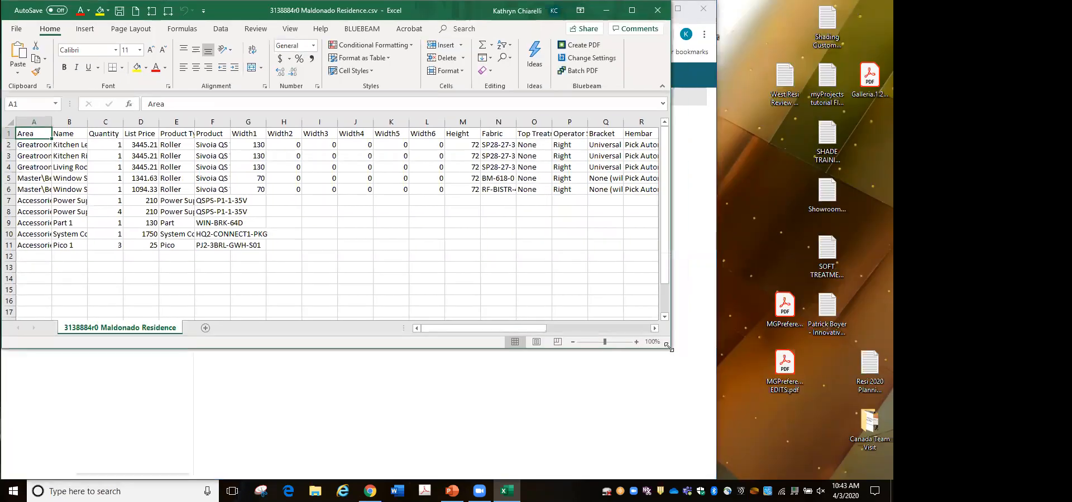
pyautogui.moveTo(668, 347); pyautogui.dragTo(716, 479)
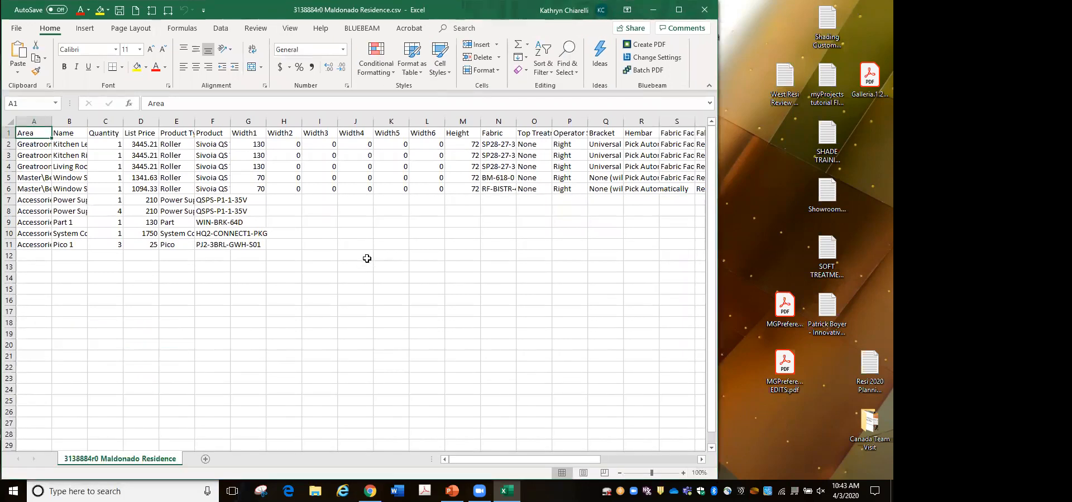
# Step: Set Width1 to 129 for the Kitchen Left shade and to 69 for the Master bedroom shade with fabric BM-618-0
pyautogui.click(256, 146)
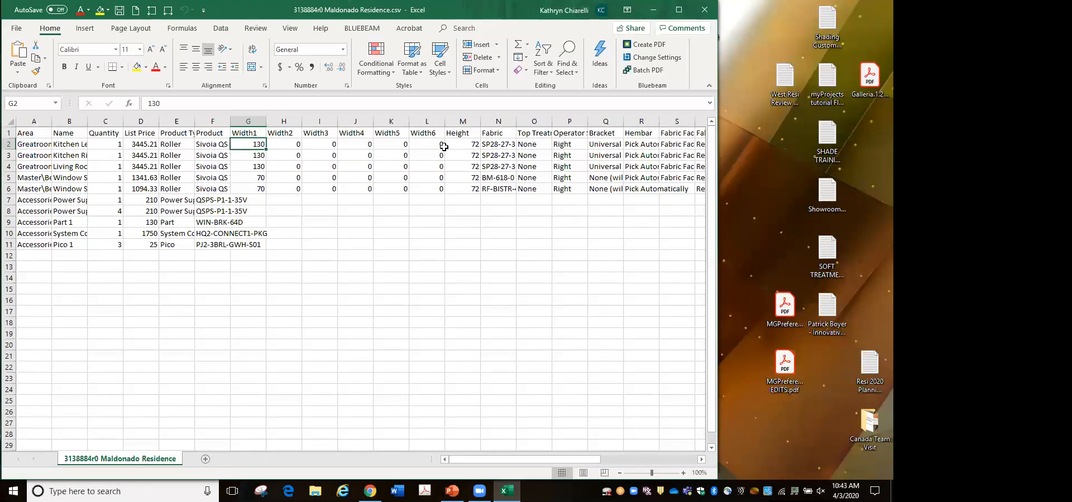
pyautogui.click(191, 104)
pyautogui.press('BackSpace')
pyautogui.press('BackSpace')
pyautogui.write('29')
pyautogui.click(257, 179)
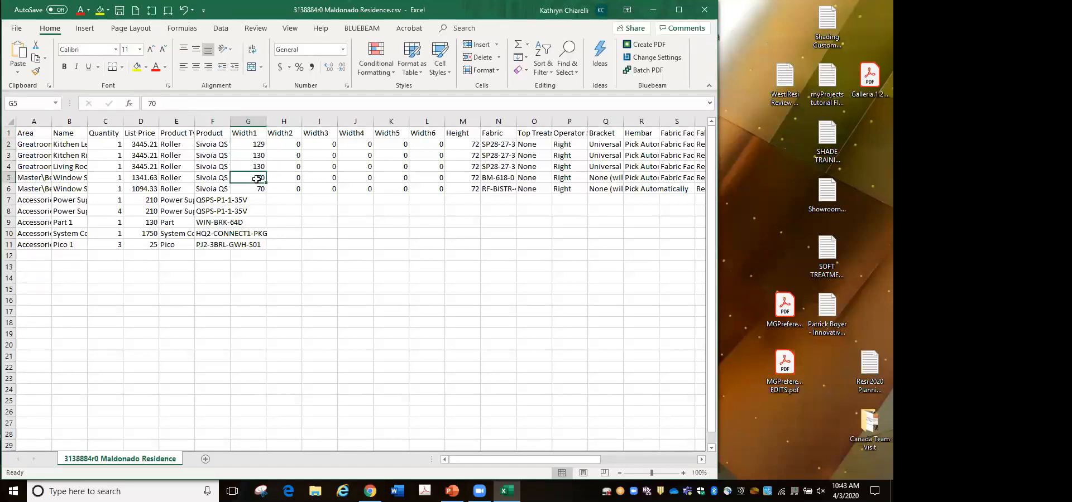
pyautogui.write('69')
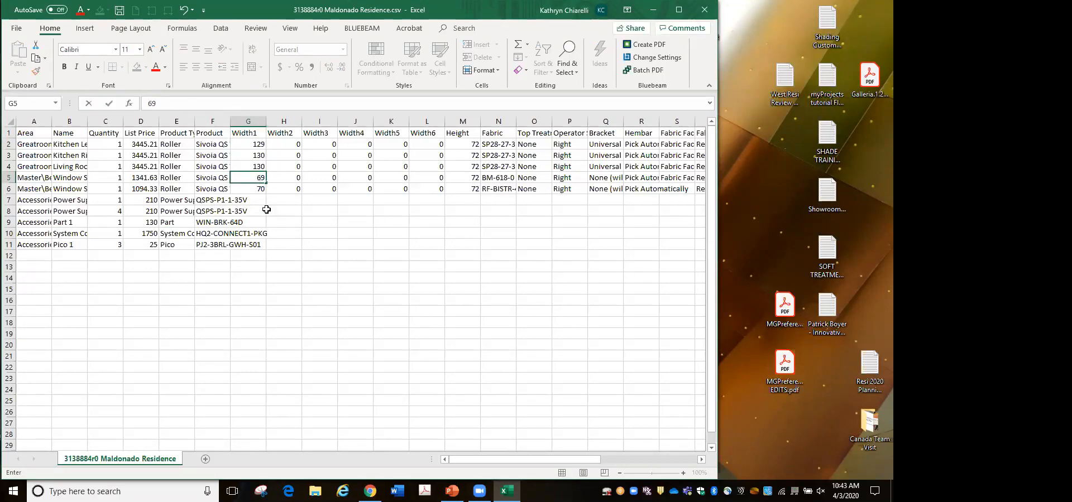
pyautogui.click(292, 211)
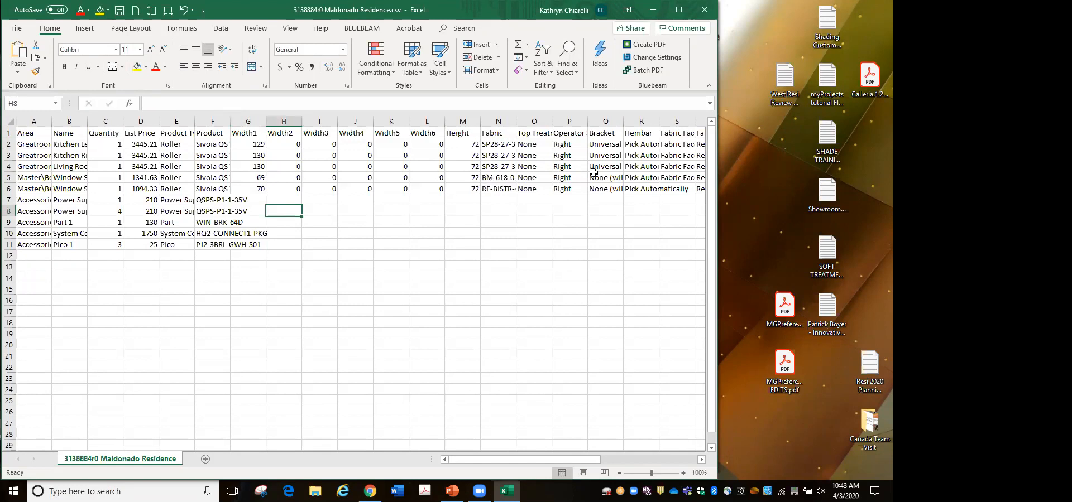
pyautogui.hscroll(5, 594, 172)
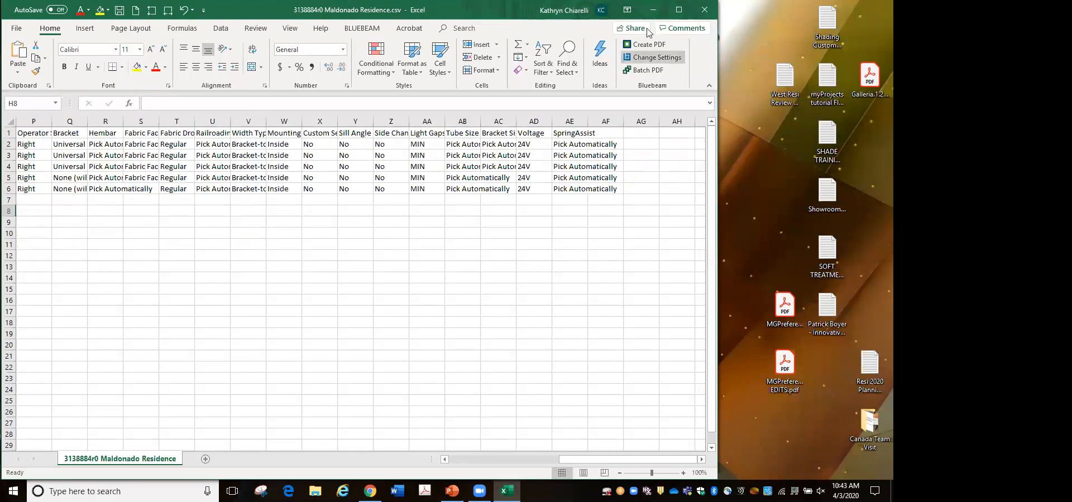
pyautogui.hscroll(-4, 371, 196)
pyautogui.hscroll(-2, 371, 196)
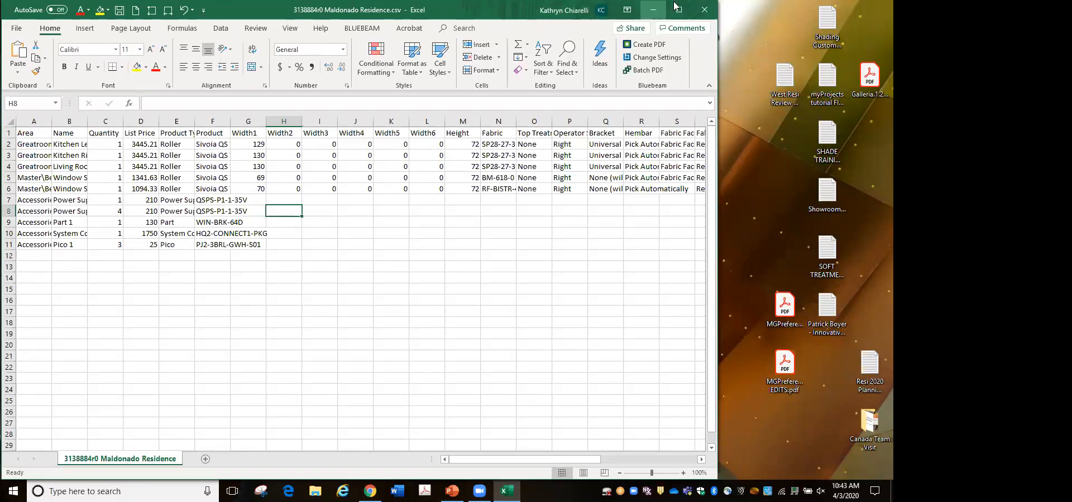
# Step: Switch to myProjects, check the import and export options for revisions, and return to the Excel file
pyautogui.hotkey('alt', 'Tab')
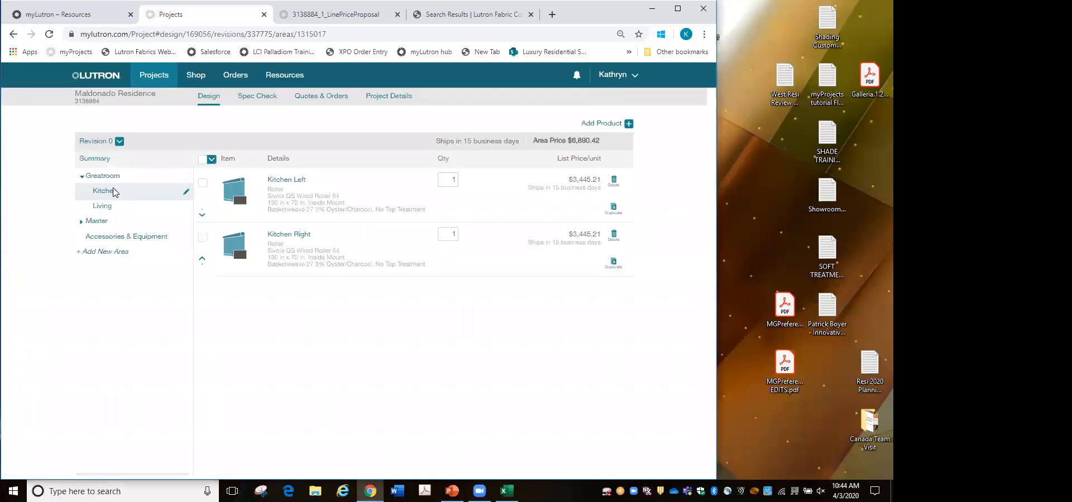
pyautogui.click(120, 141)
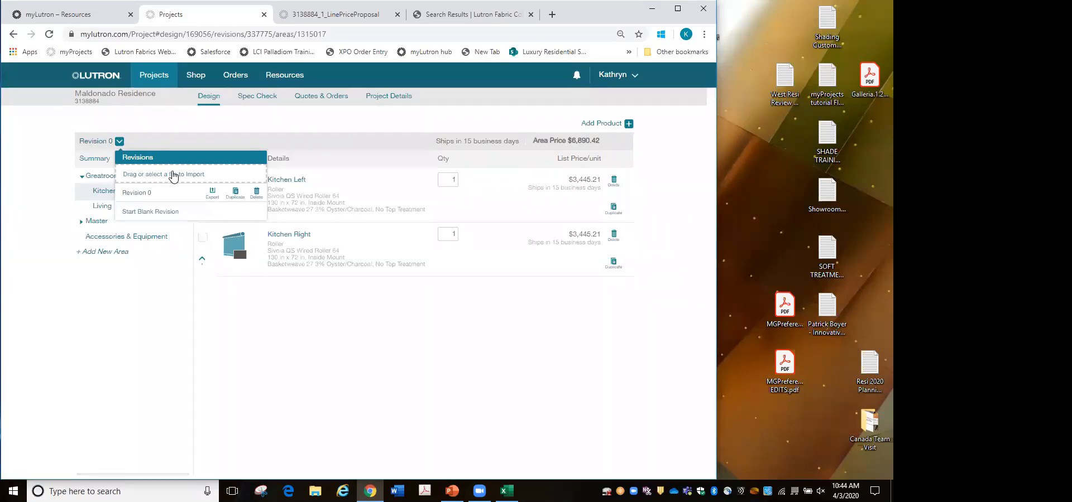
pyautogui.click(201, 128)
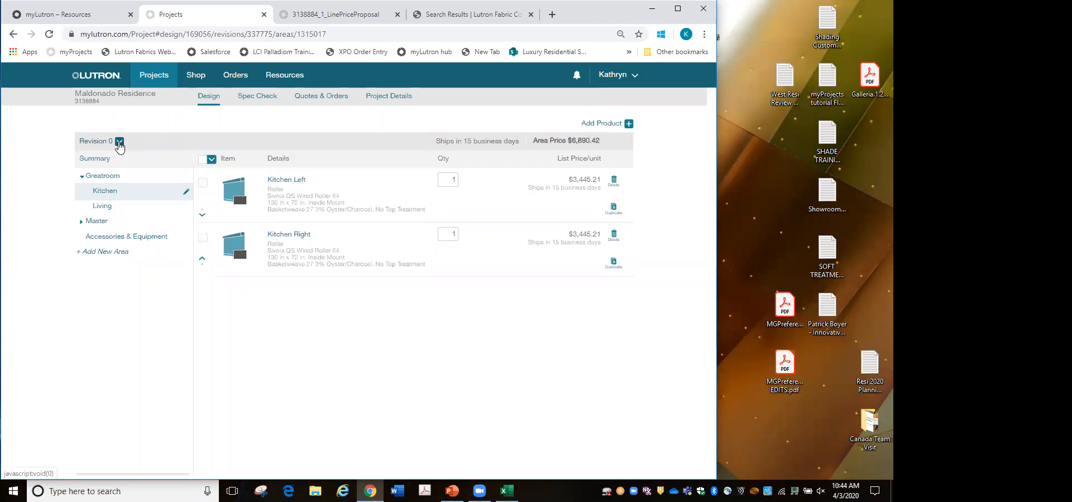
pyautogui.click(119, 144)
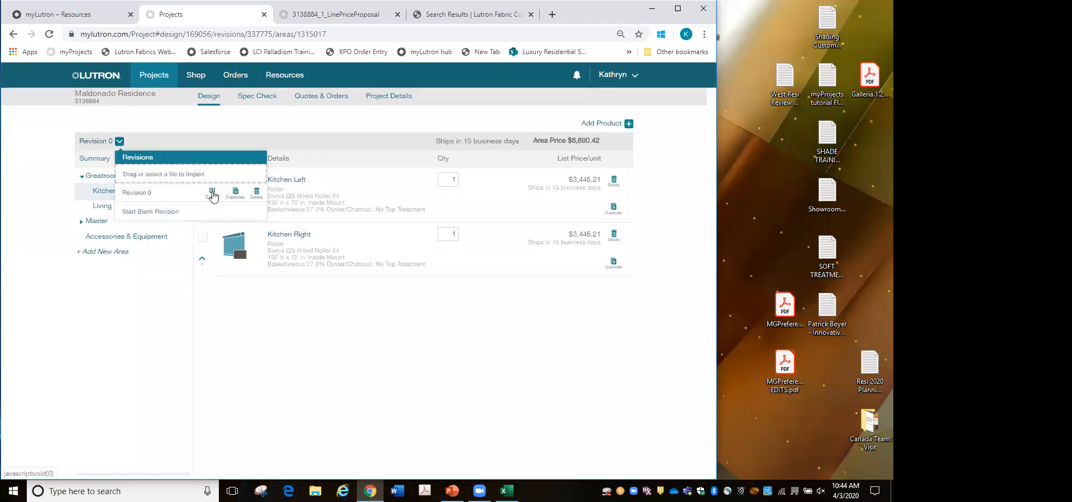
pyautogui.click(329, 430)
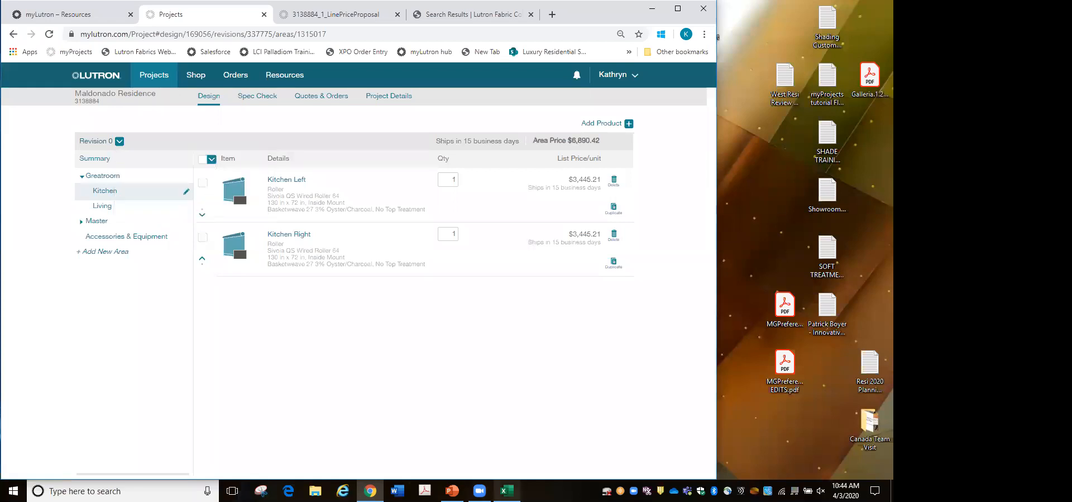
pyautogui.click(506, 491)
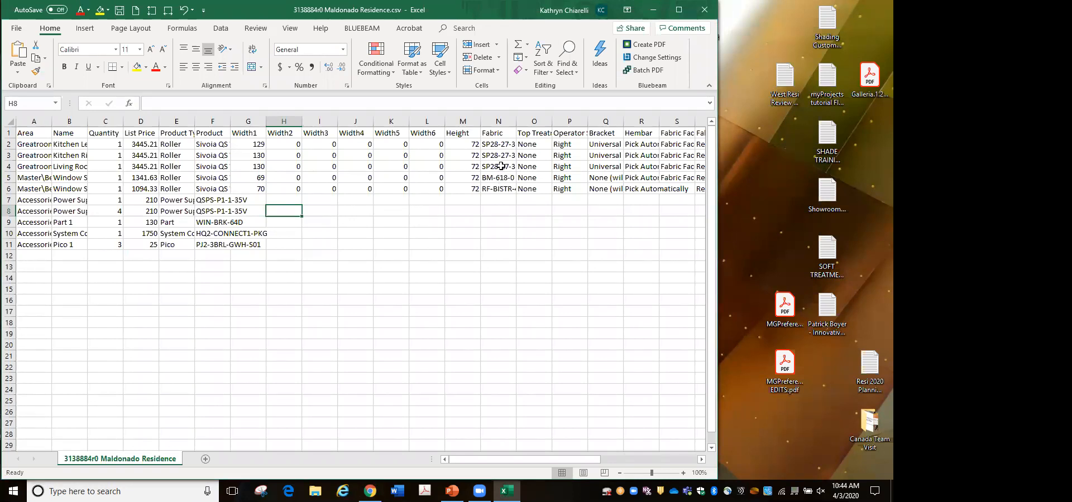
# Step: Copy fabric BM-618-0 from the Master bedroom shade into the Fabric cells of all the other shades
pyautogui.click(500, 146)
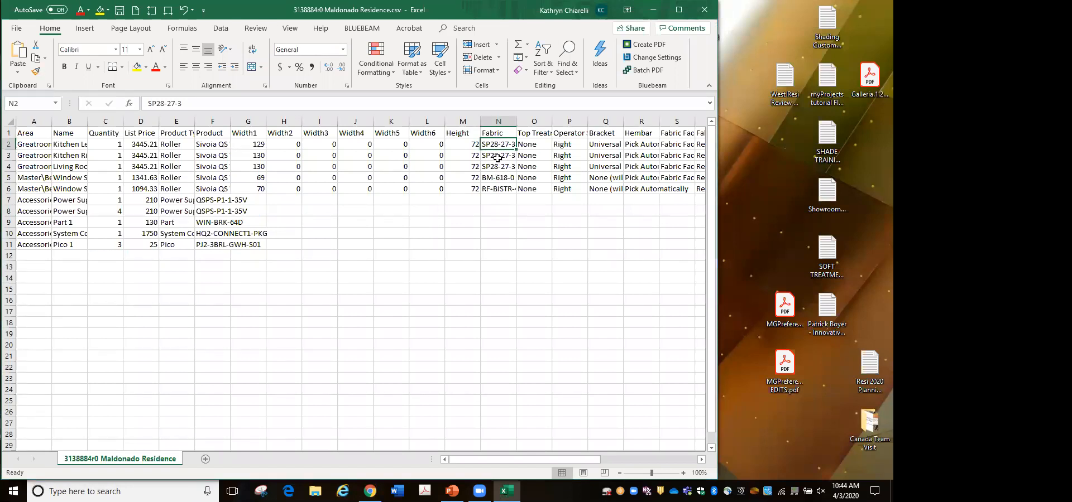
pyautogui.hotkey('ctrl', 'c')
pyautogui.press('Down')
pyautogui.press('Down')
pyautogui.press('Down')
pyautogui.hotkey('ctrl', 'c')
pyautogui.hotkey('ctrl', 'v')
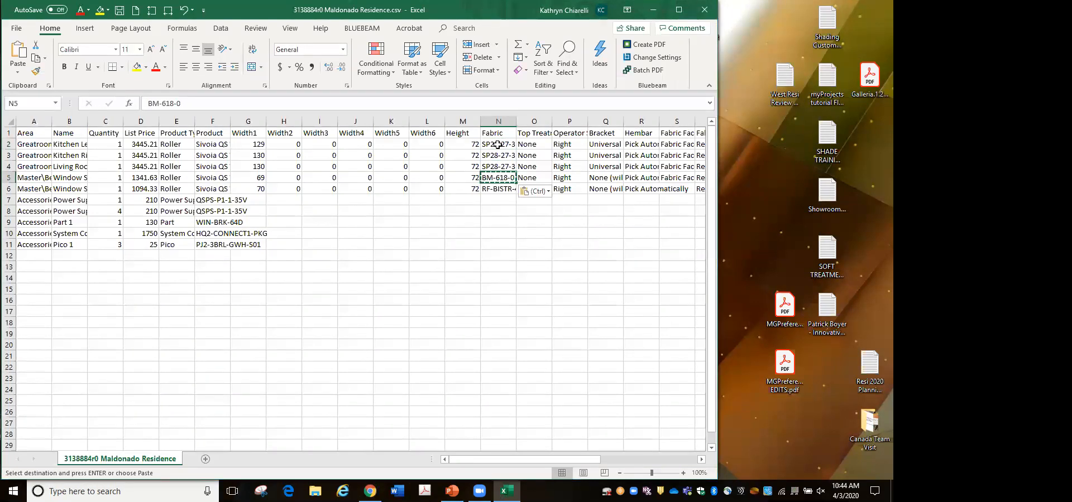
pyautogui.press('Down')
pyautogui.hotkey('ctrl', 'v')
pyautogui.press('Up')
pyautogui.press('Up')
pyautogui.hotkey('ctrl', 'v')
pyautogui.press('Up')
pyautogui.hotkey('ctrl', 'v')
pyautogui.press('Up')
pyautogui.hotkey('ctrl', 'v')
pyautogui.press('Down')
pyautogui.press('Down')
pyautogui.press('Down')
pyautogui.press('Down')
pyautogui.press('Down')
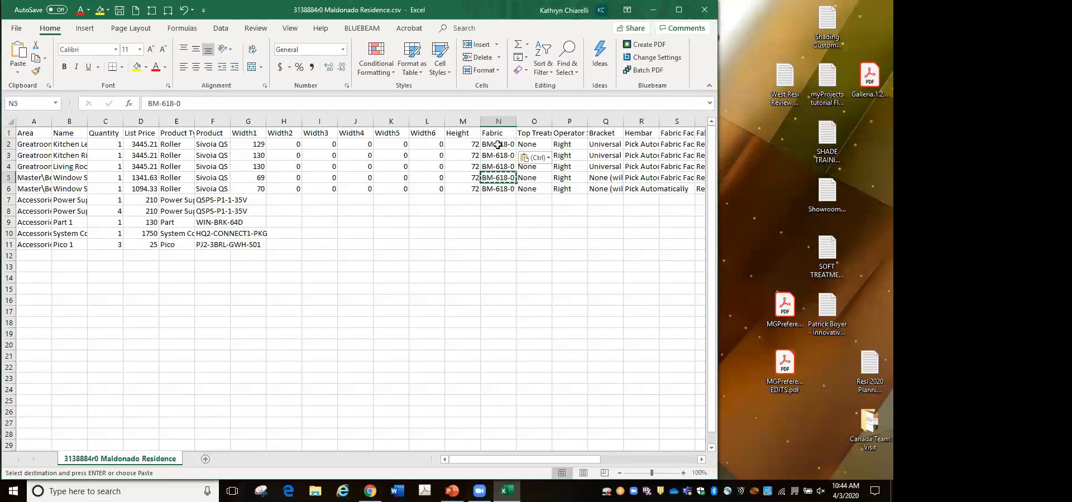
pyautogui.press('Escape')
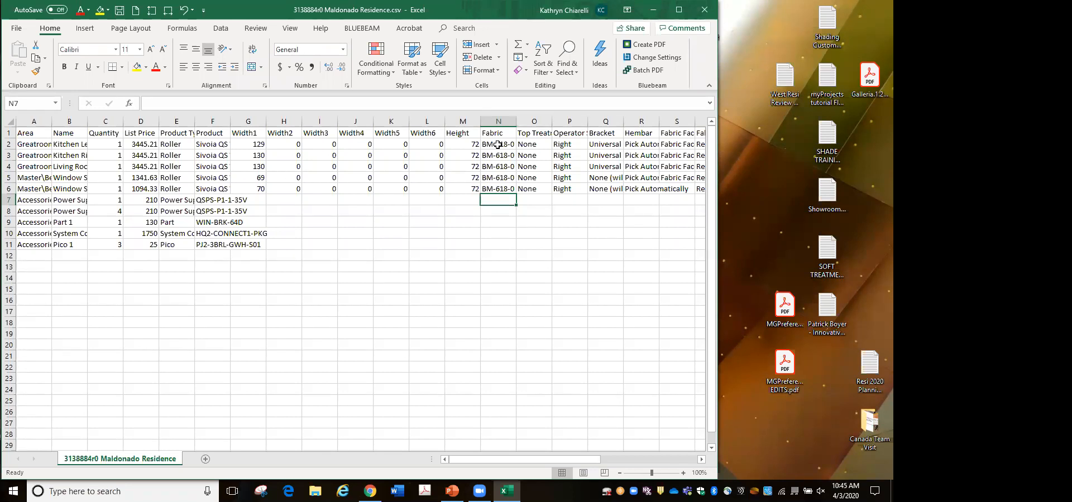
# Step: Review the Width2 to Width6 column headers used for additional shade widths
pyautogui.click(280, 135)
pyautogui.press('Right')
pyautogui.press('Right')
pyautogui.press('Right')
pyautogui.press('Right')
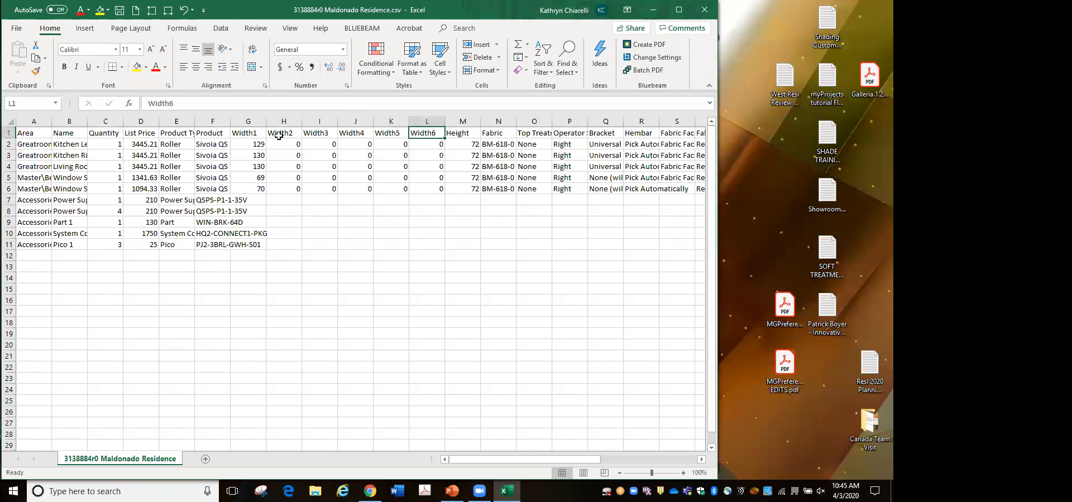
pyautogui.press('Left')
pyautogui.press('Left')
pyautogui.press('Left')
pyautogui.press('Left')
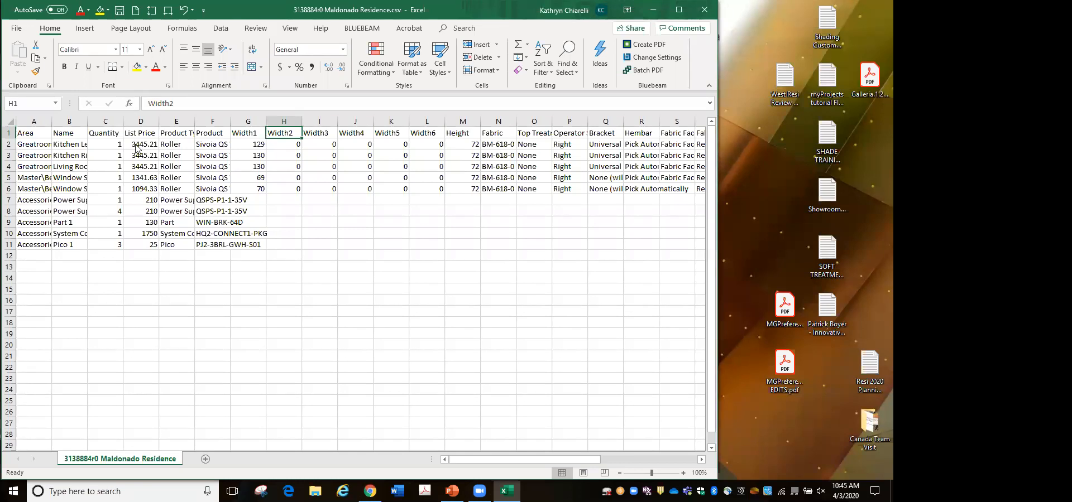
pyautogui.click(498, 278)
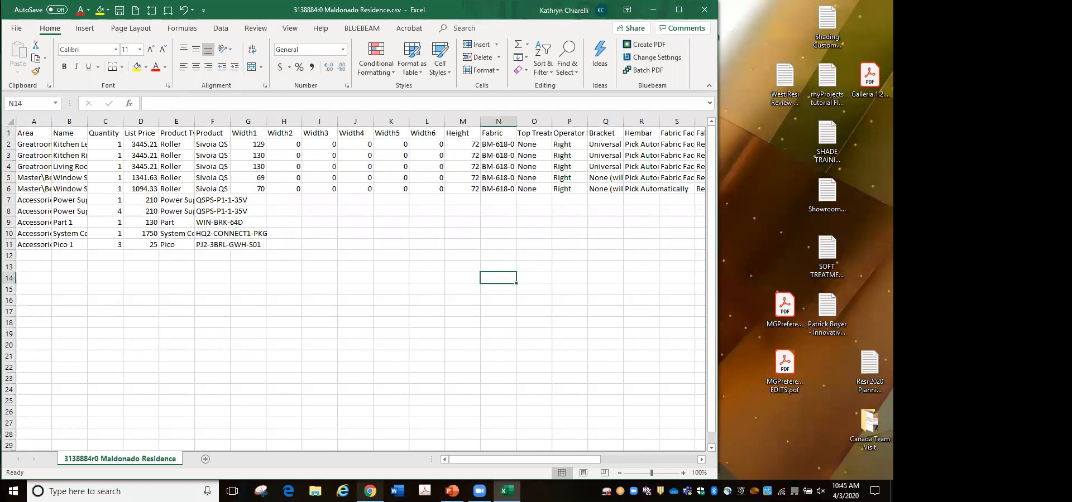
# Step: Switch to myProjects and create Quote 1 from Revision 0 with all areas and all products included
pyautogui.click(370, 492)
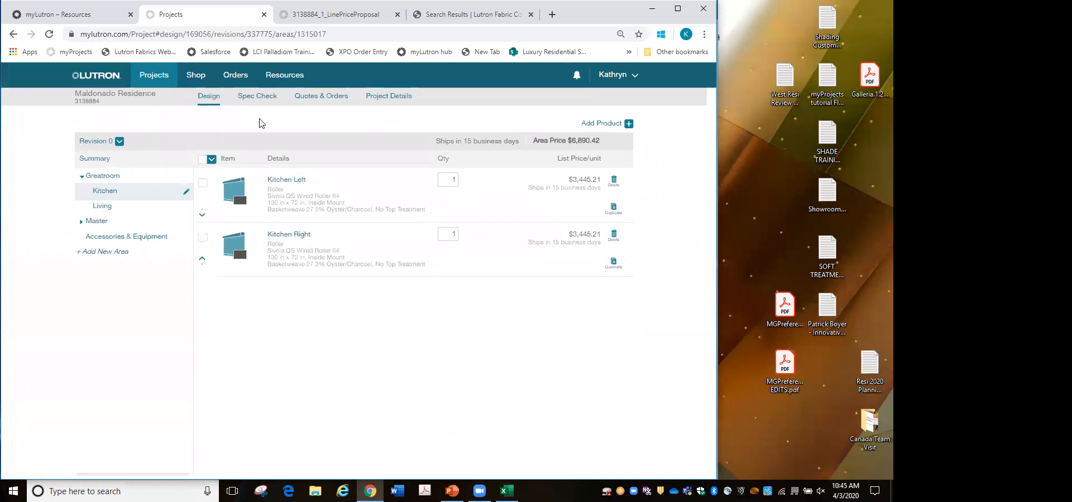
pyautogui.click(120, 143)
pyautogui.click(330, 100)
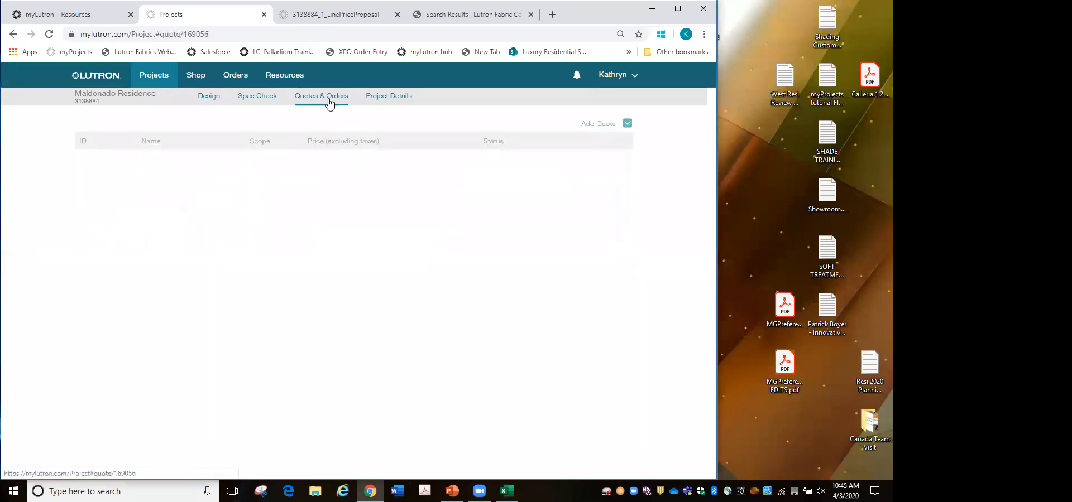
pyautogui.click(627, 123)
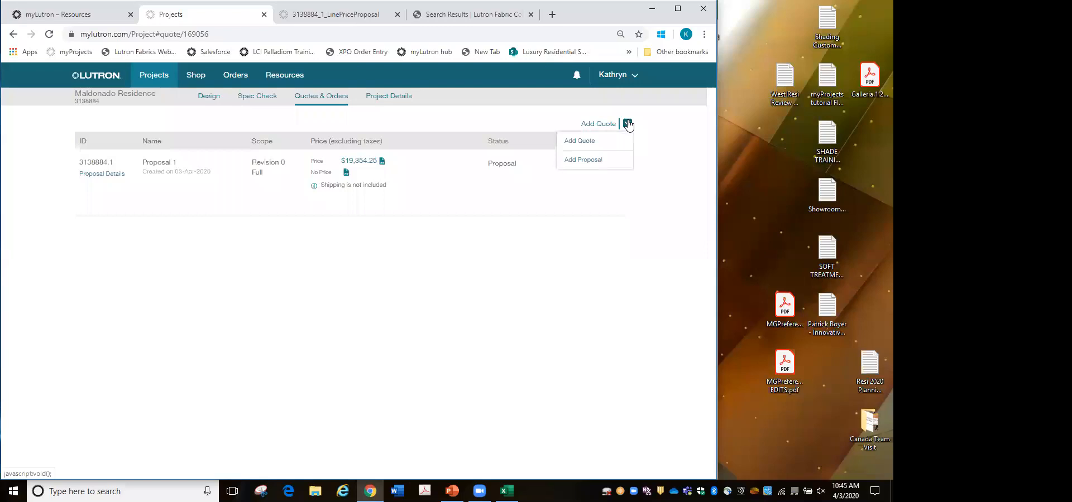
pyautogui.click(573, 142)
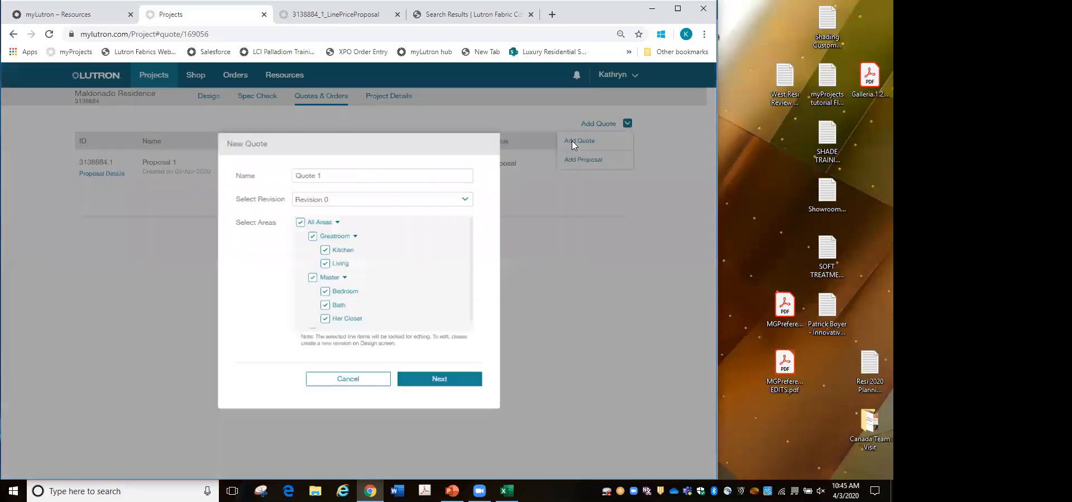
pyautogui.click(439, 379)
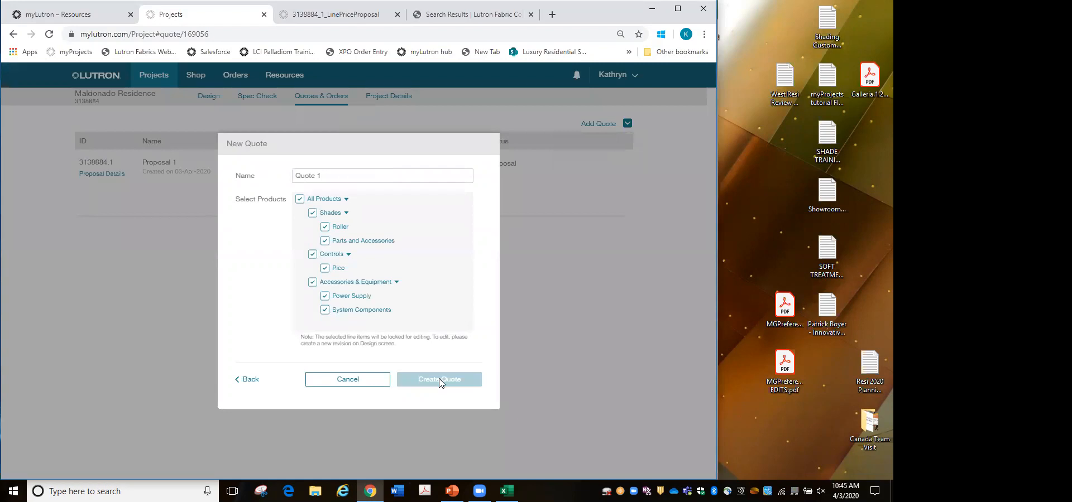
pyautogui.click(439, 380)
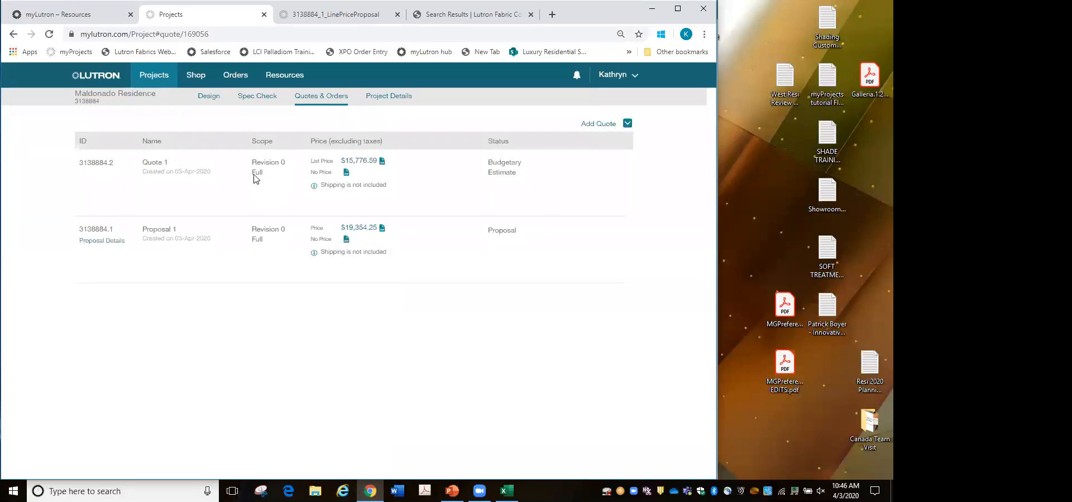
# Step: Return to the project's design and duplicate Revision 0 as a new editable revision
pyautogui.click(209, 96)
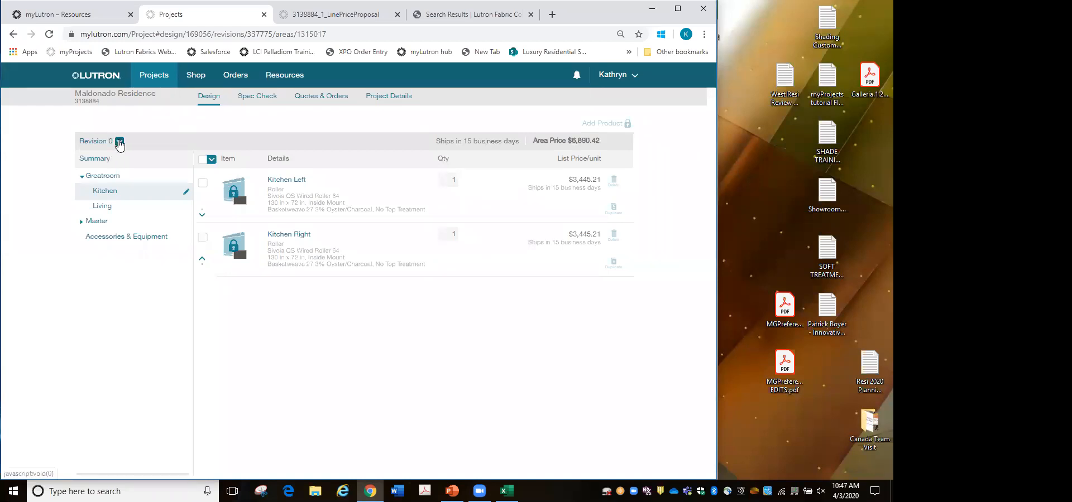
pyautogui.click(120, 142)
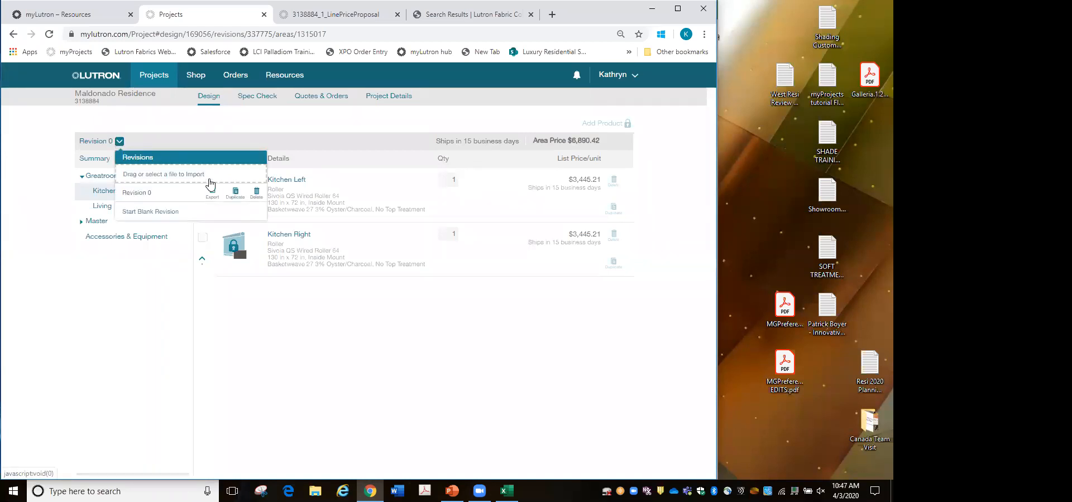
pyautogui.click(236, 195)
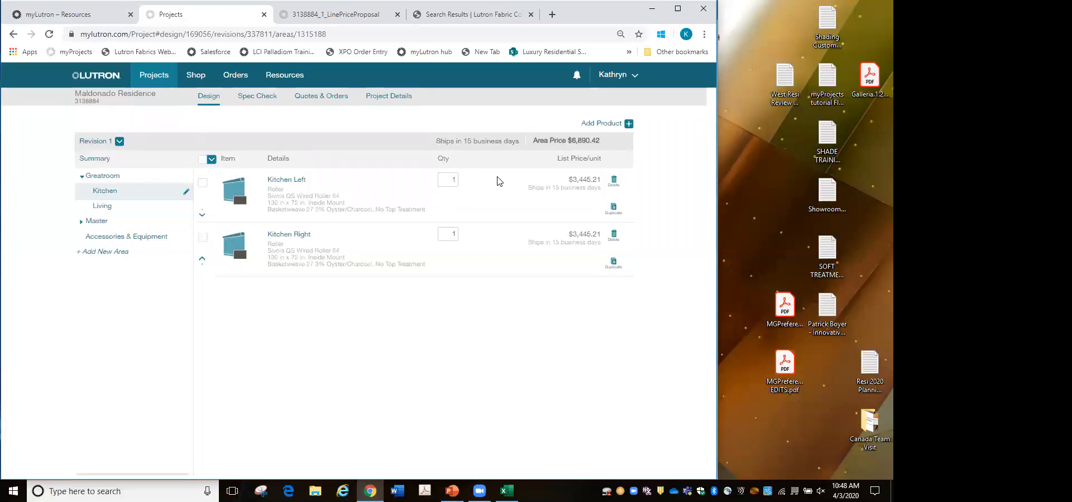
# Step: Start a Trim product in the Kitchen as a Standard Pocket with a 3.5 x 3.5 in Pocket and operator QS Roller 64
pyautogui.click(629, 124)
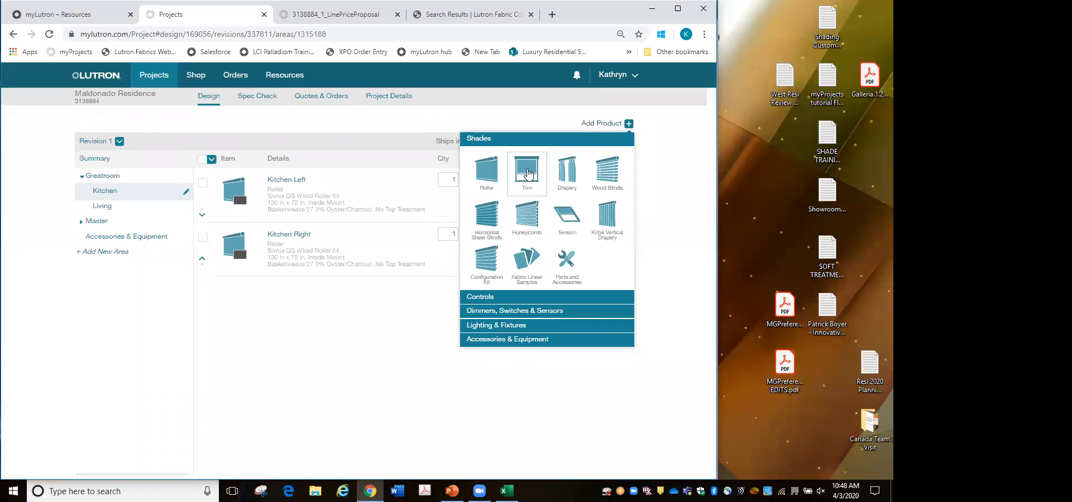
pyautogui.click(523, 184)
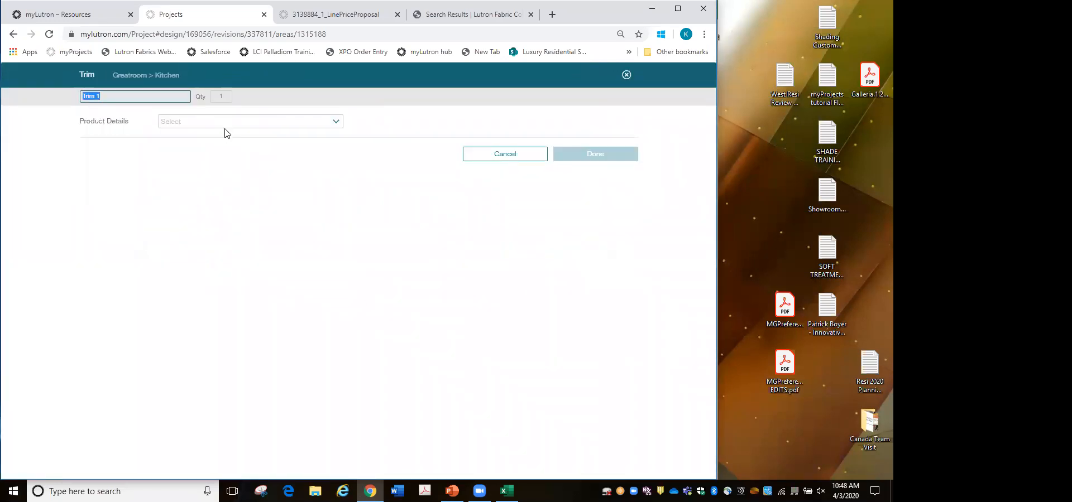
pyautogui.click(174, 121)
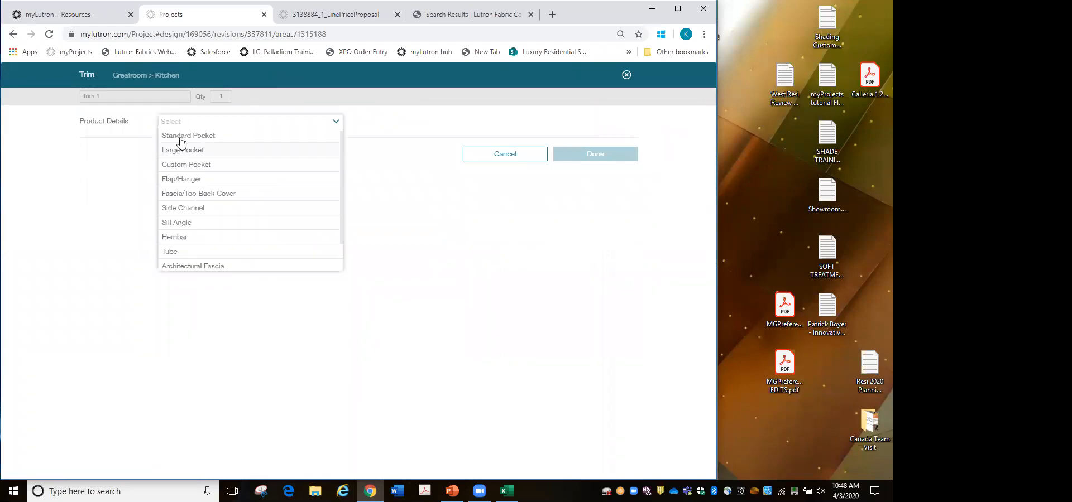
pyautogui.click(181, 136)
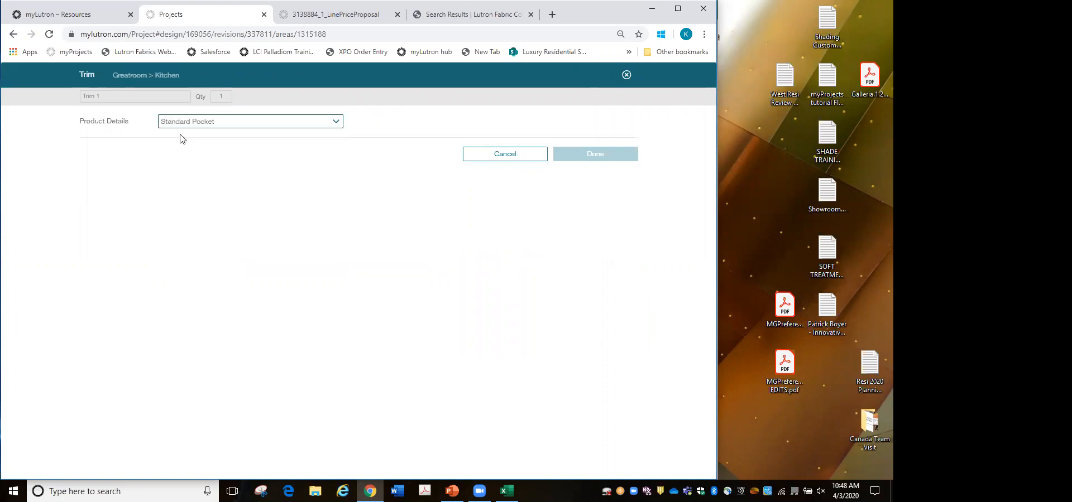
pyautogui.click(182, 141)
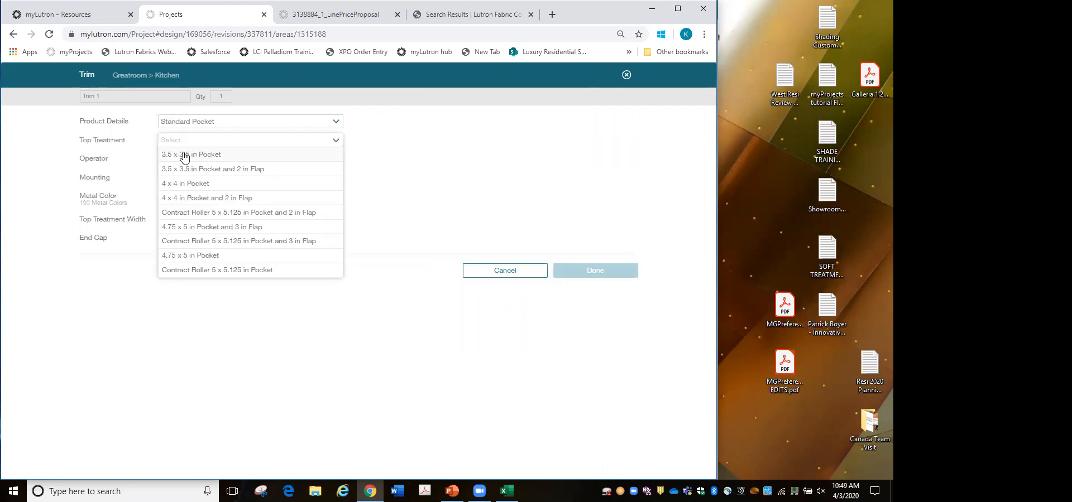
pyautogui.click(184, 156)
pyautogui.click(184, 162)
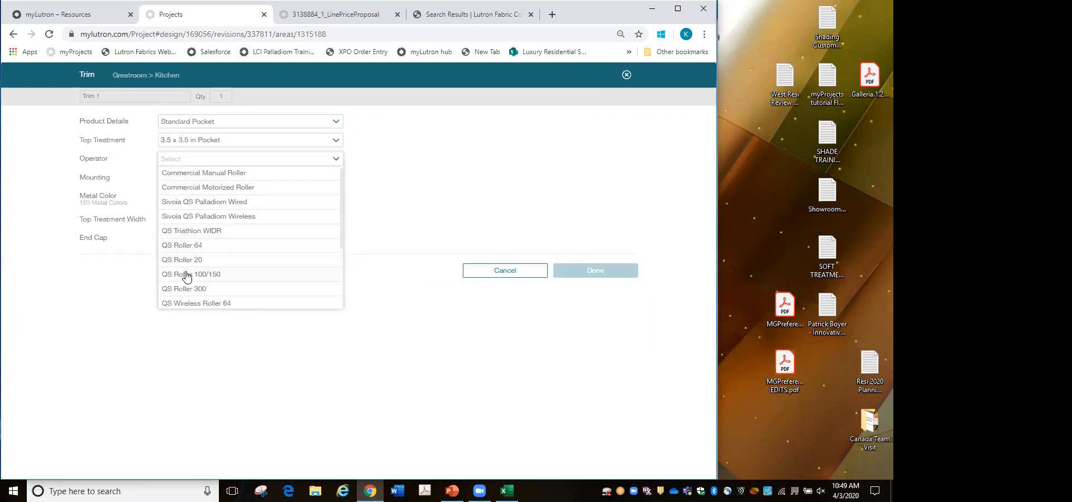
pyautogui.click(184, 246)
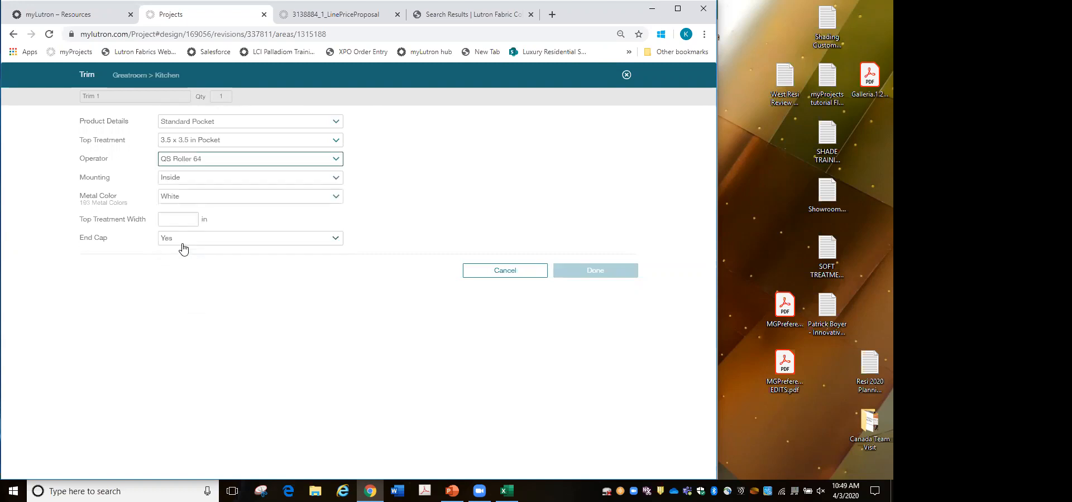
# Step: Choose Inside mounting and the White metal color for the trim
pyautogui.click(175, 179)
pyautogui.click(175, 190)
pyautogui.click(174, 196)
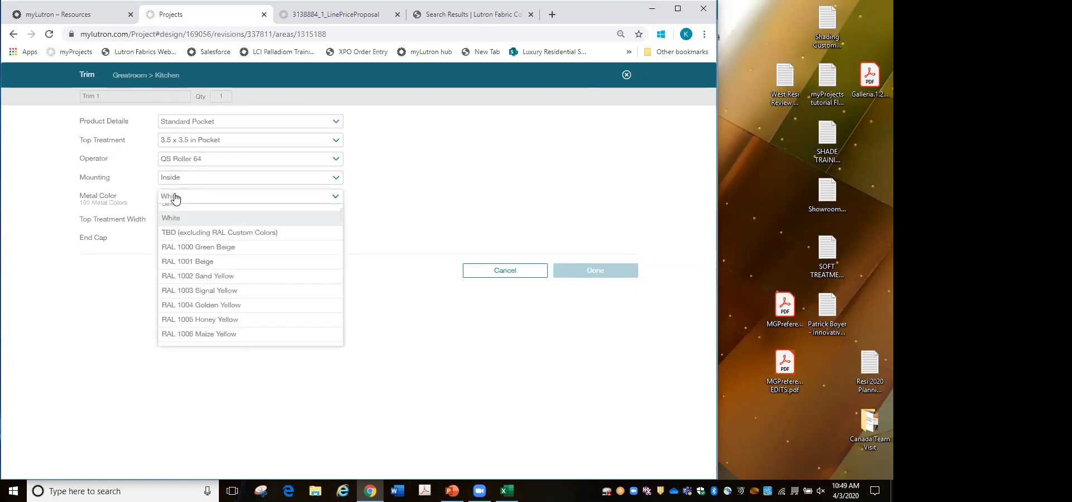
pyautogui.click(174, 212)
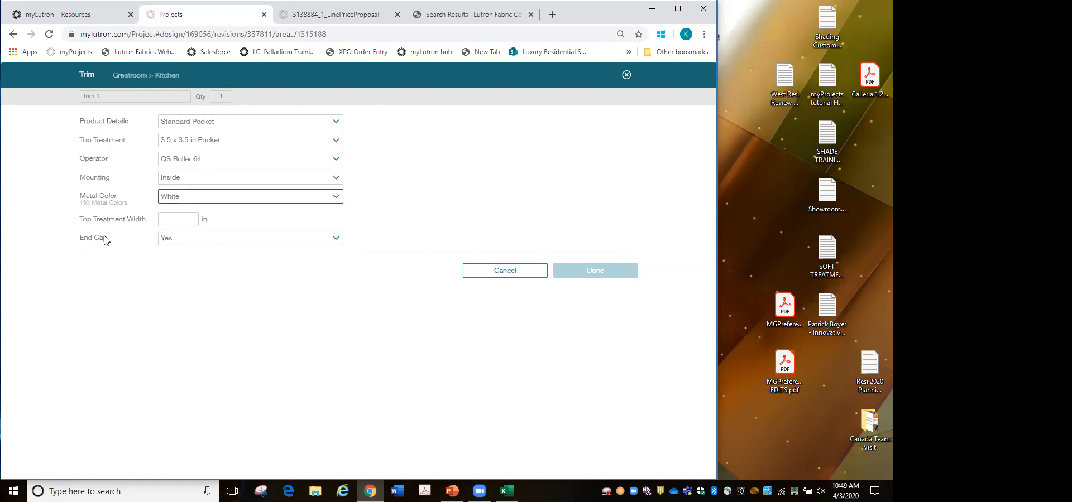
# Step: Try a top treatment width of 12 in for the pocket trim
pyautogui.click(180, 218)
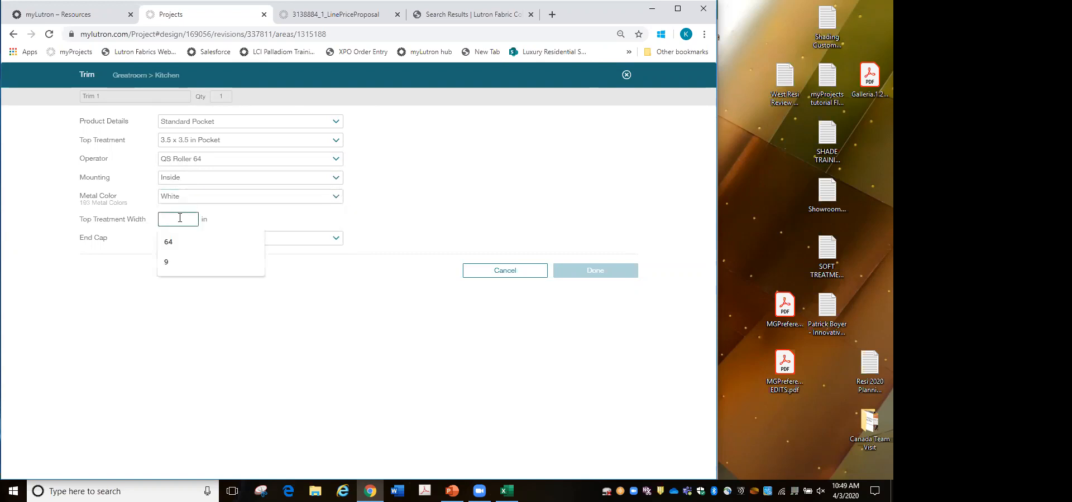
pyautogui.write('12')
pyautogui.click(235, 217)
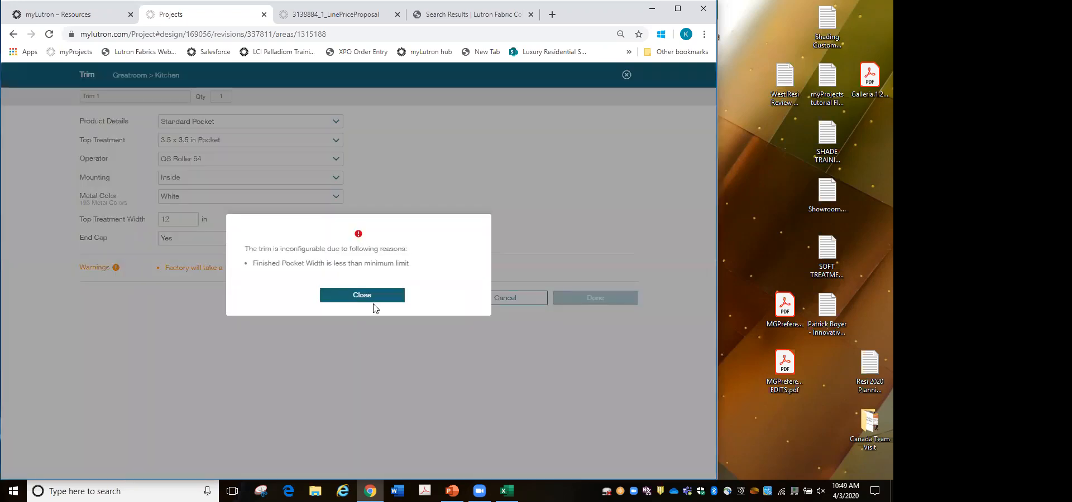
pyautogui.click(362, 296)
# Step: Set the trim's top treatment width to 16 in
pyautogui.click(159, 220)
pyautogui.doubleClick(160, 220)
pyautogui.write('1')
pyautogui.press('Tab')
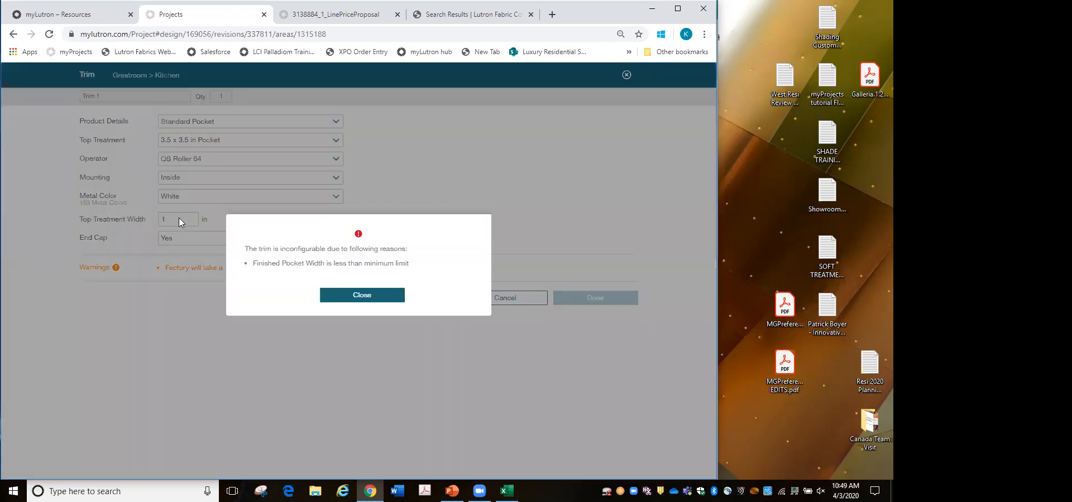
pyautogui.click(360, 296)
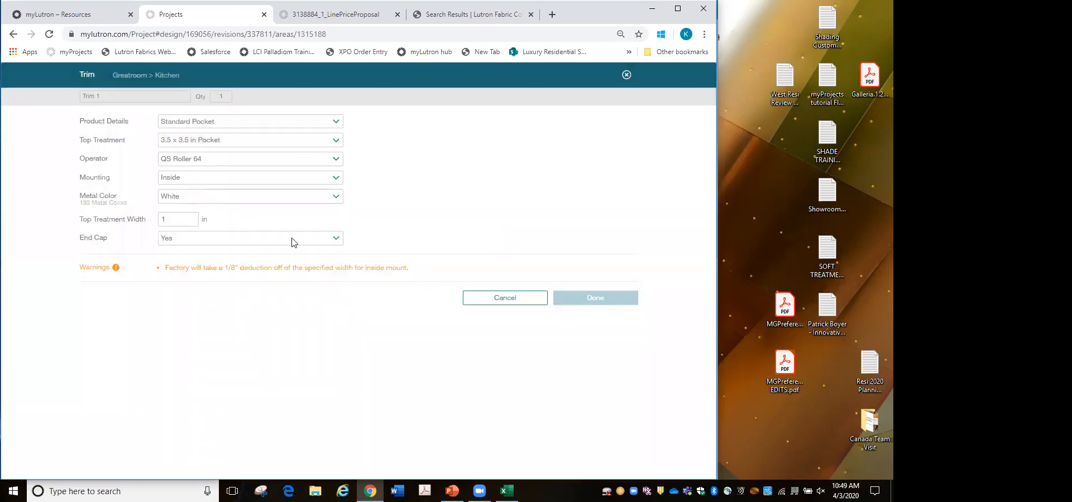
pyautogui.click(198, 216)
pyautogui.write('6')
pyautogui.click(266, 221)
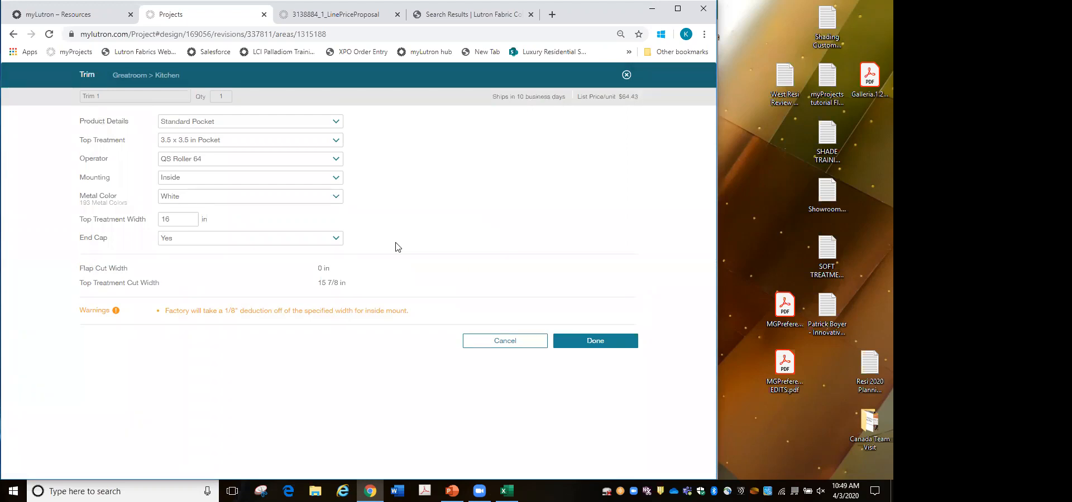
# Step: Check the trim's list price per unit and save the trim to the Kitchen
pyautogui.moveTo(578, 97); pyautogui.dragTo(631, 99)
pyautogui.click(639, 101)
pyautogui.click(518, 207)
pyautogui.click(580, 347)
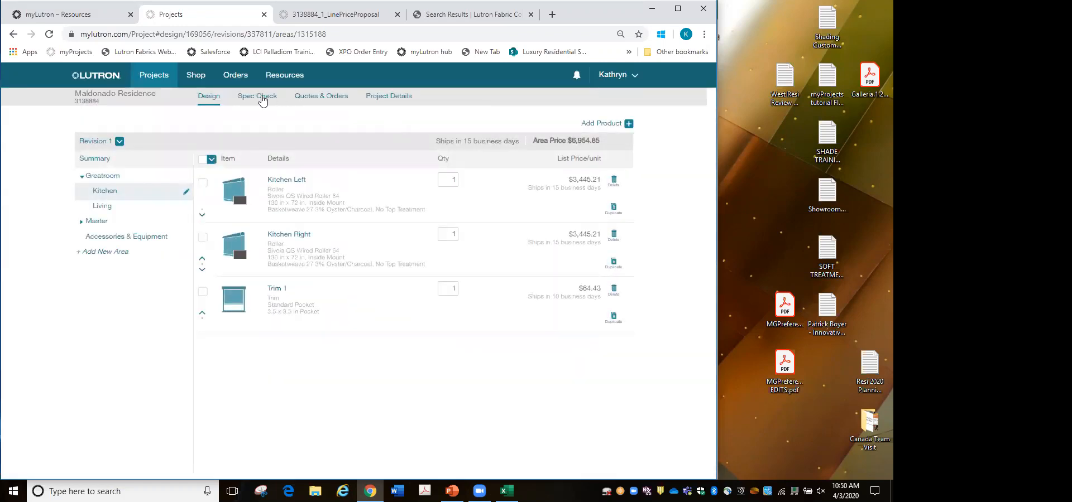
# Step: Review the product types offered for a new Kitchen trim, and cancel without adding it
pyautogui.click(628, 123)
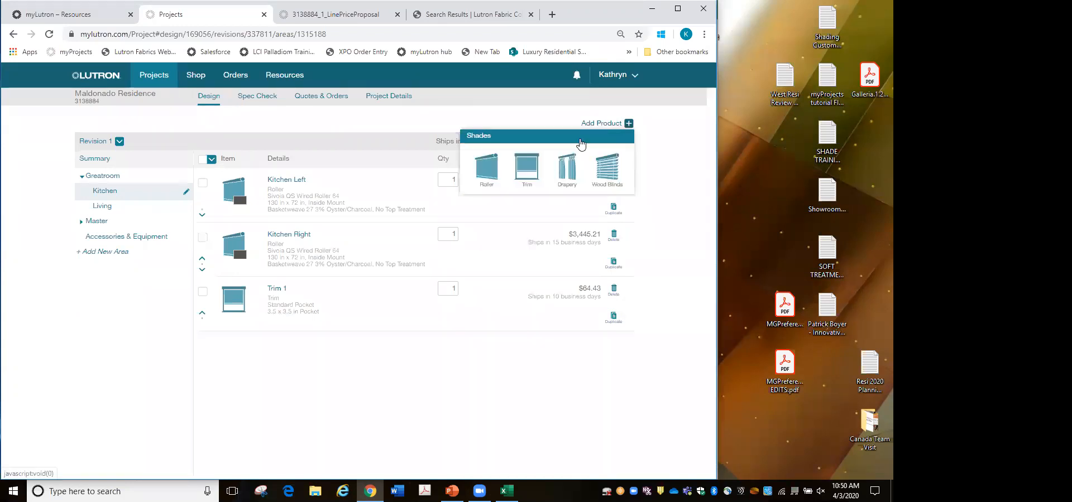
pyautogui.click(524, 174)
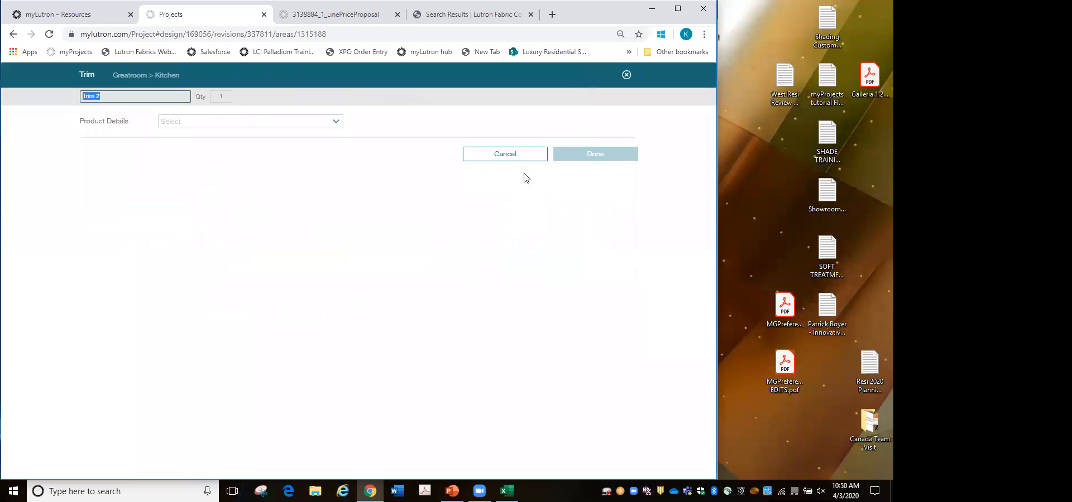
pyautogui.click(205, 122)
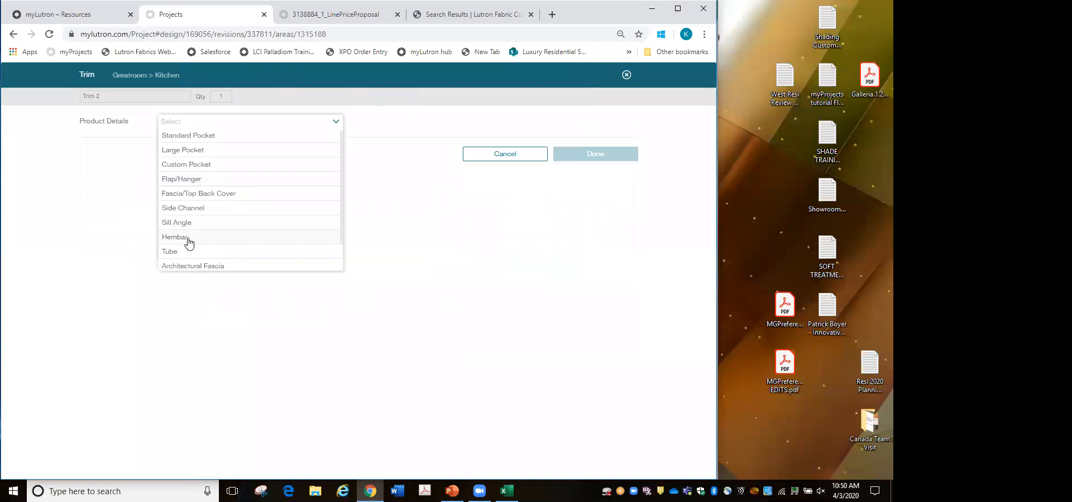
pyautogui.scroll(-1, 188, 240)
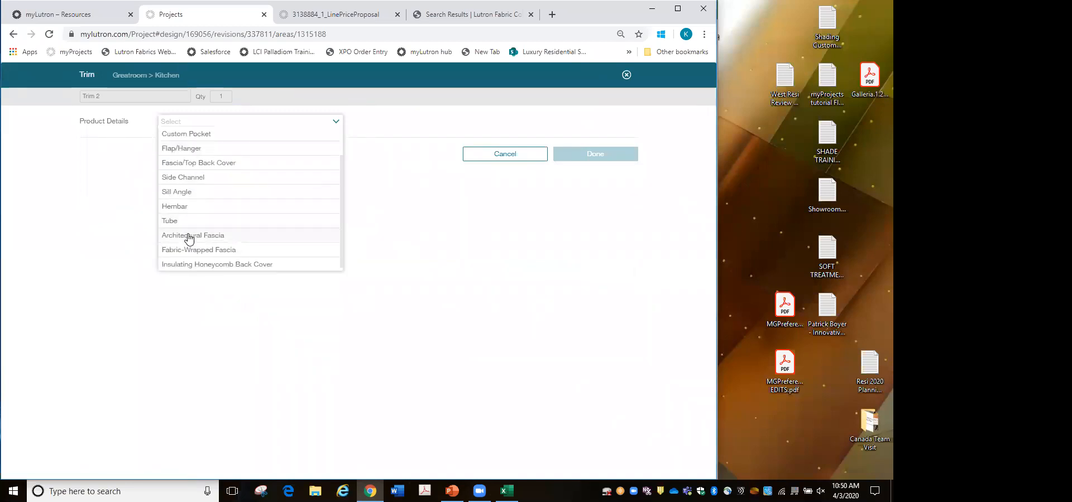
pyautogui.click(428, 125)
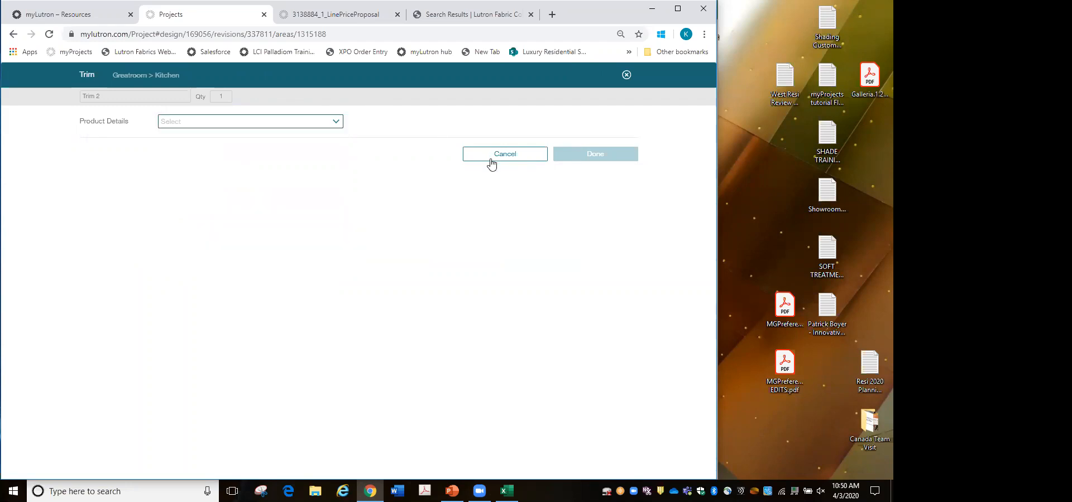
pyautogui.click(493, 158)
# Step: Start a Fabric Linear Samples item in the Kitchen and choose the Bistre >10% Off-White fabric
pyautogui.click(628, 124)
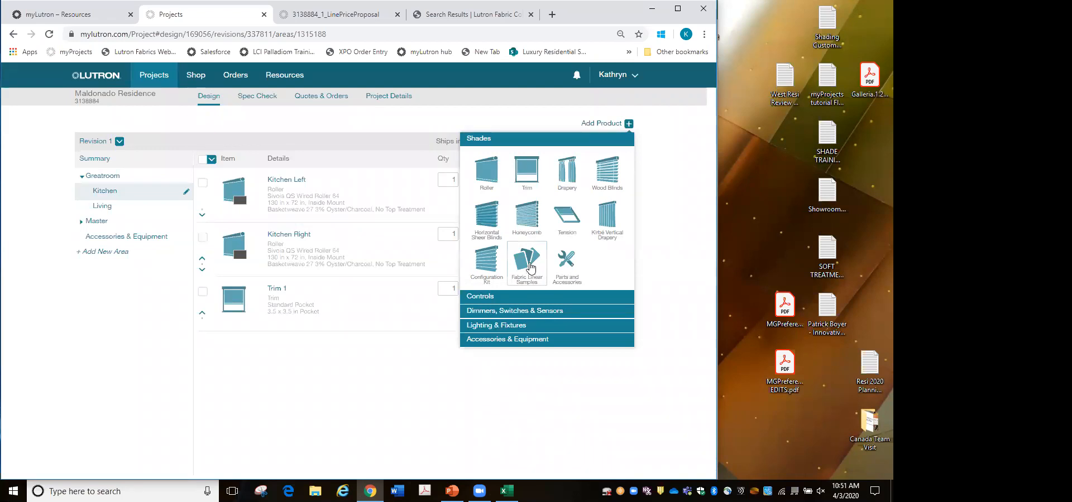
pyautogui.click(529, 273)
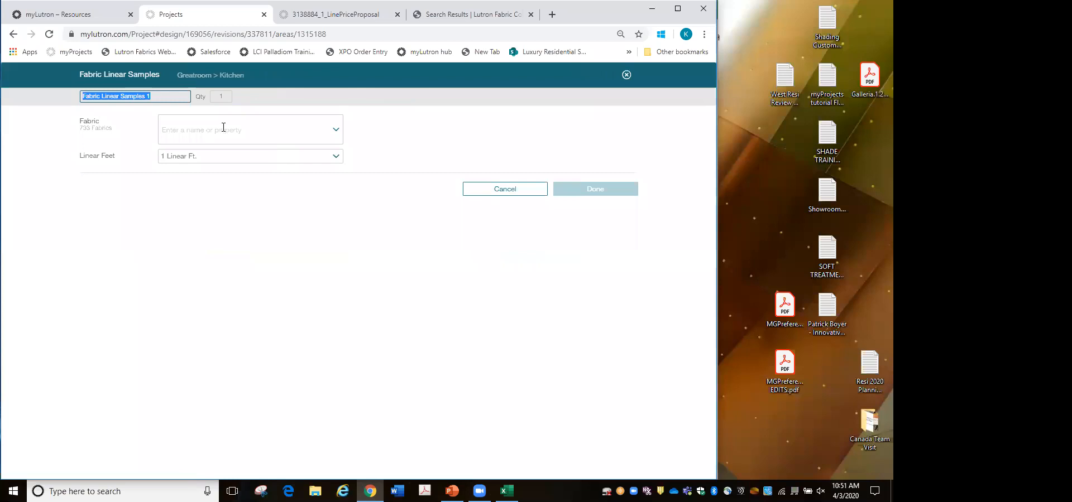
pyautogui.click(223, 127)
pyautogui.write('bist')
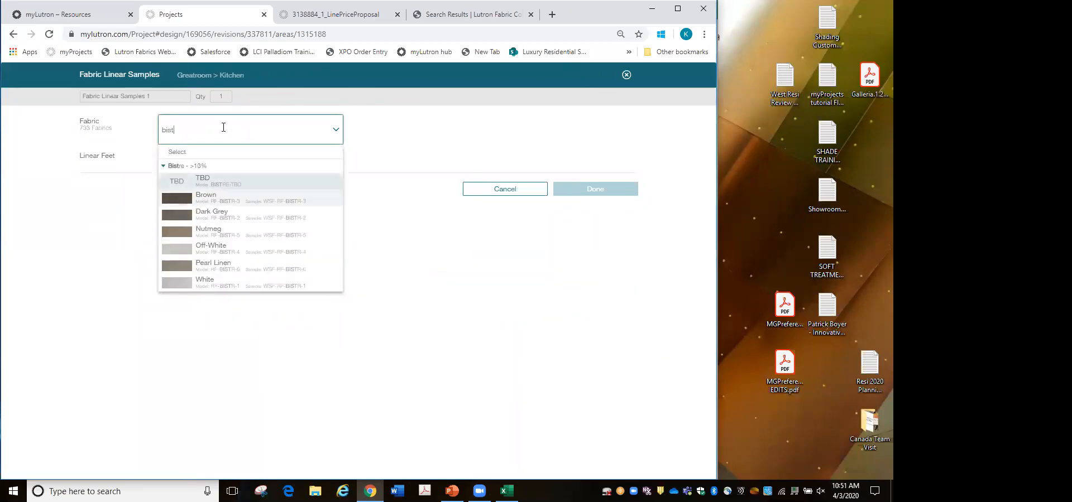
pyautogui.click(203, 249)
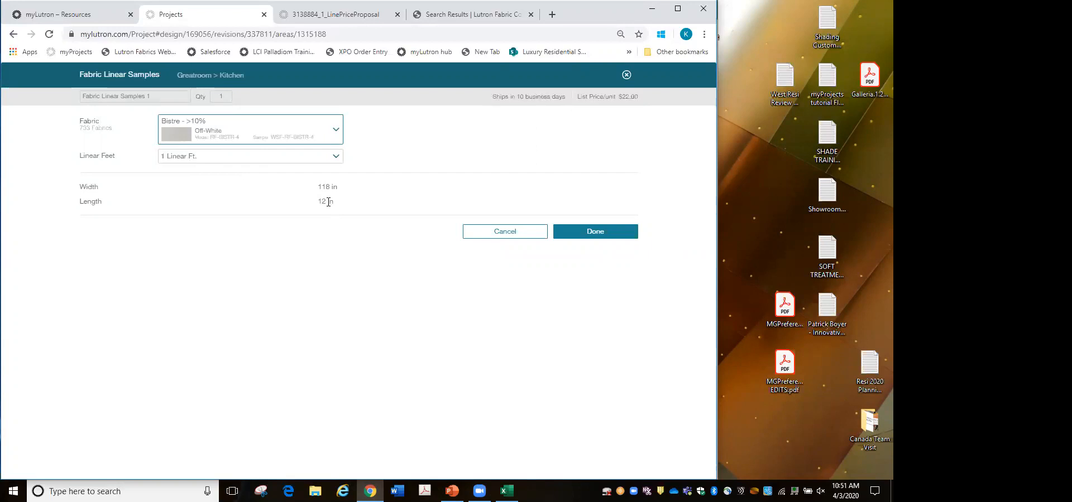
# Step: Set the fabric sample's length to 2 Linear Ft. and save it to the Kitchen
pyautogui.click(234, 158)
pyautogui.click(205, 189)
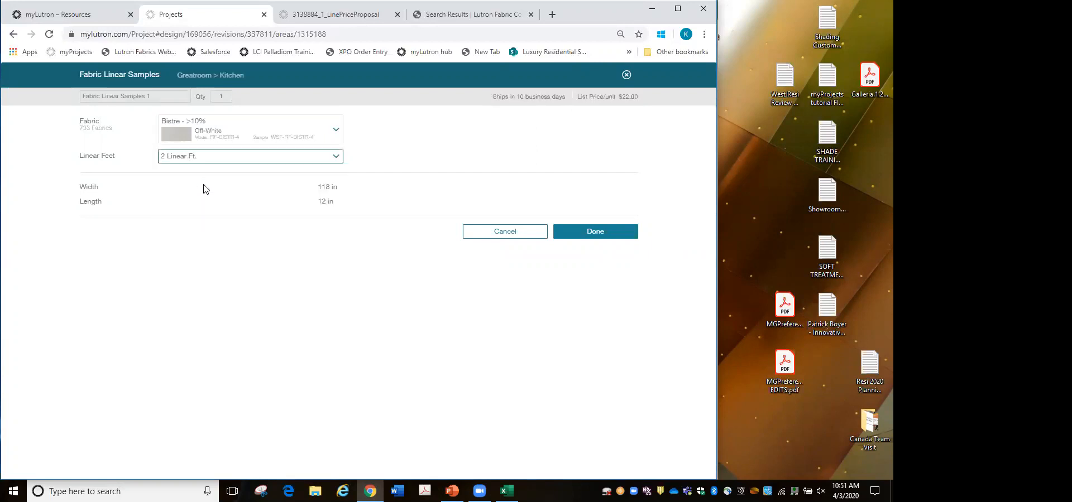
pyautogui.click(311, 206)
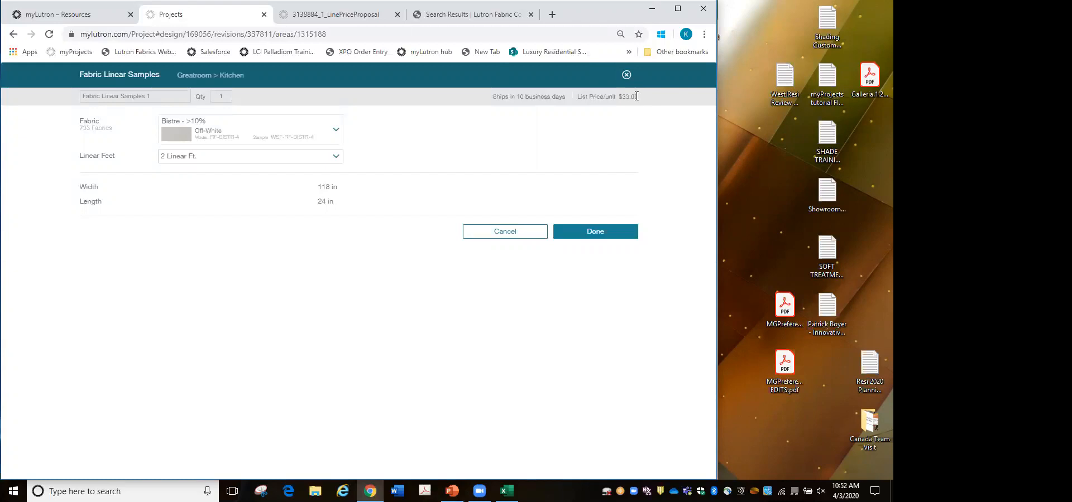
pyautogui.click(589, 235)
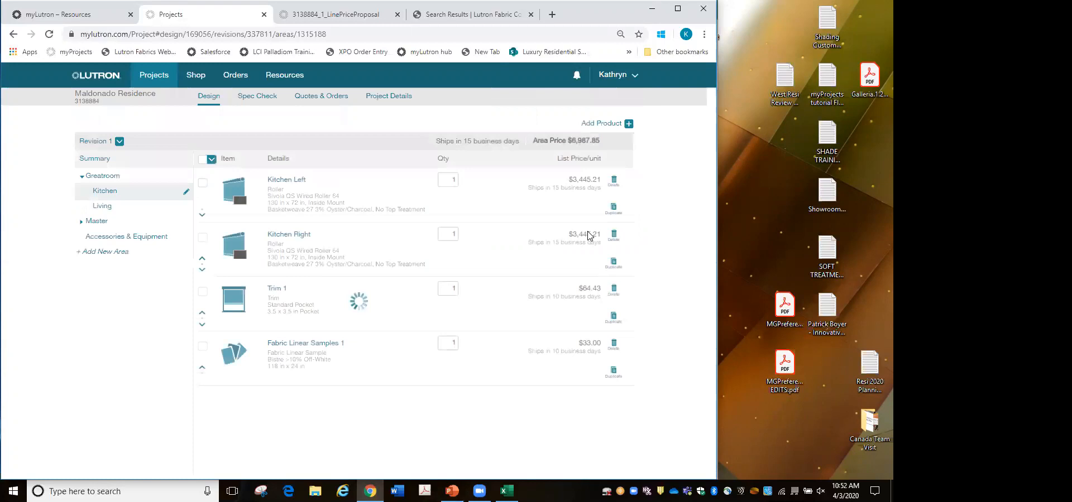
# Step: Look through the products available under Controls, Dimmers, Switches & Sensors, Lighting & Fixtures, and Accessories & Equipment
pyautogui.click(629, 126)
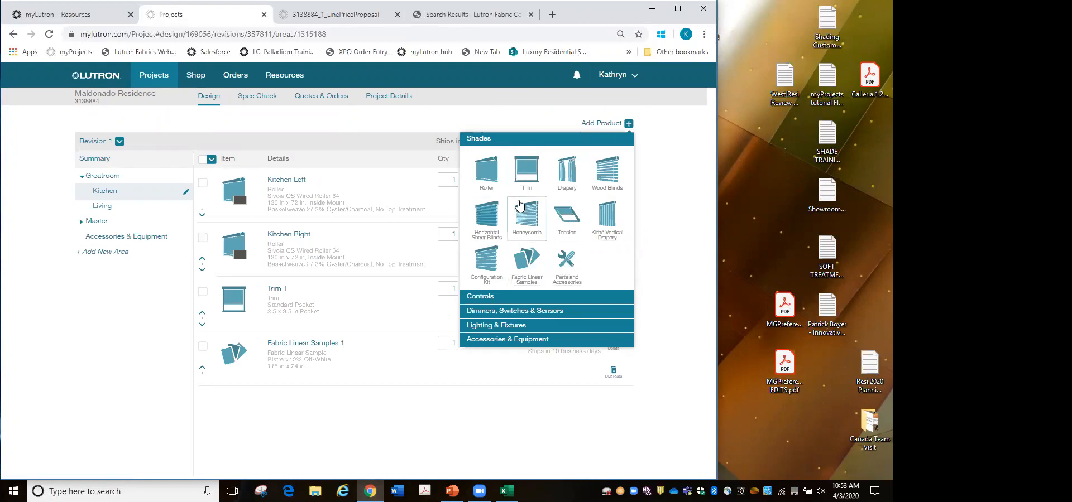
pyautogui.click(481, 298)
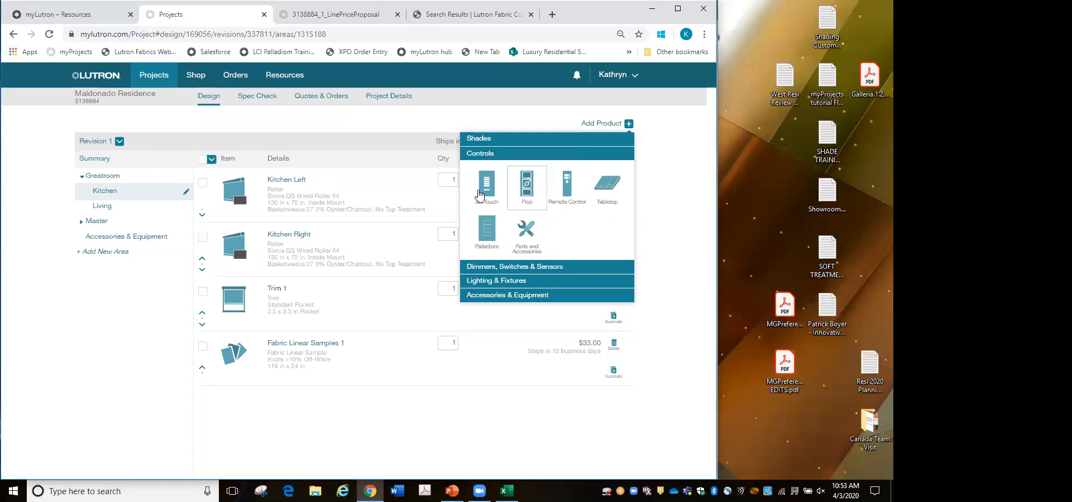
pyautogui.click(526, 268)
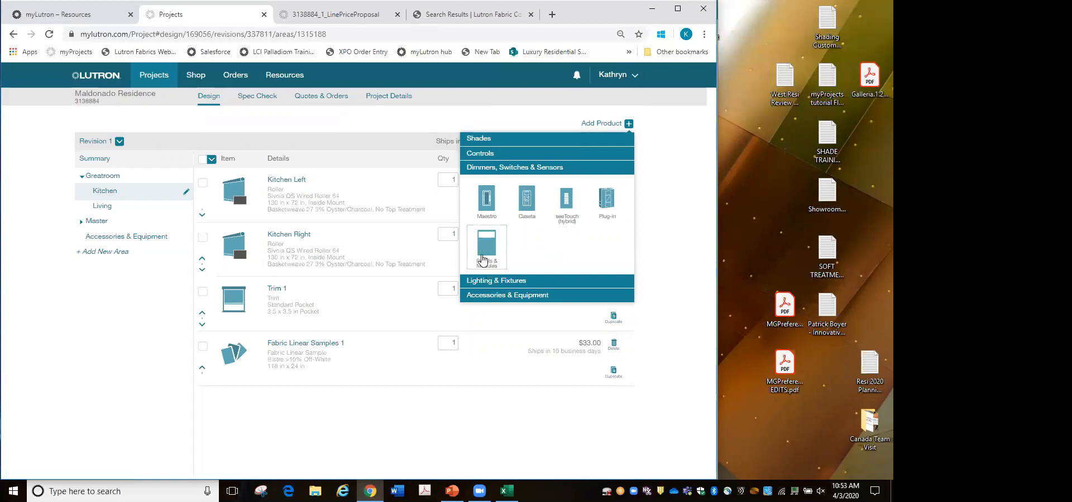
pyautogui.click(489, 283)
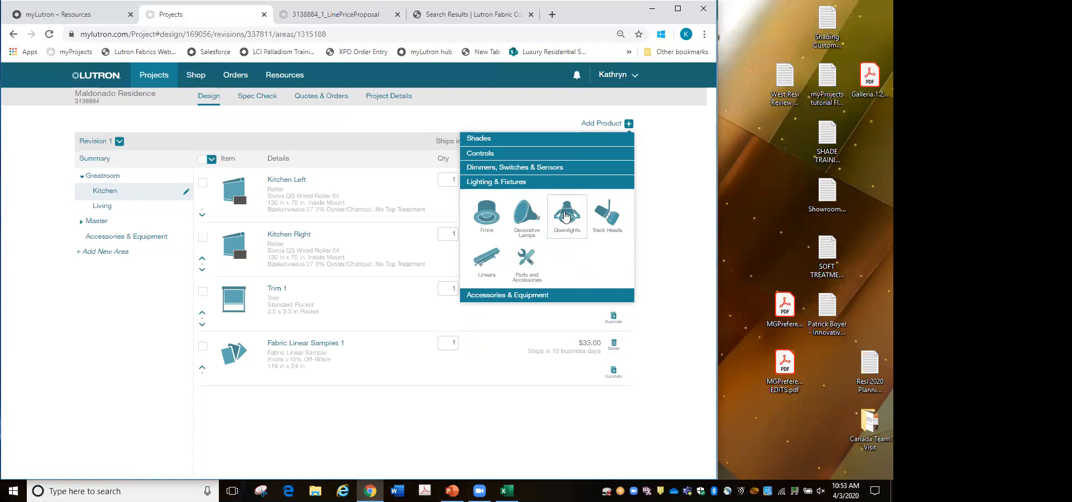
pyautogui.click(523, 295)
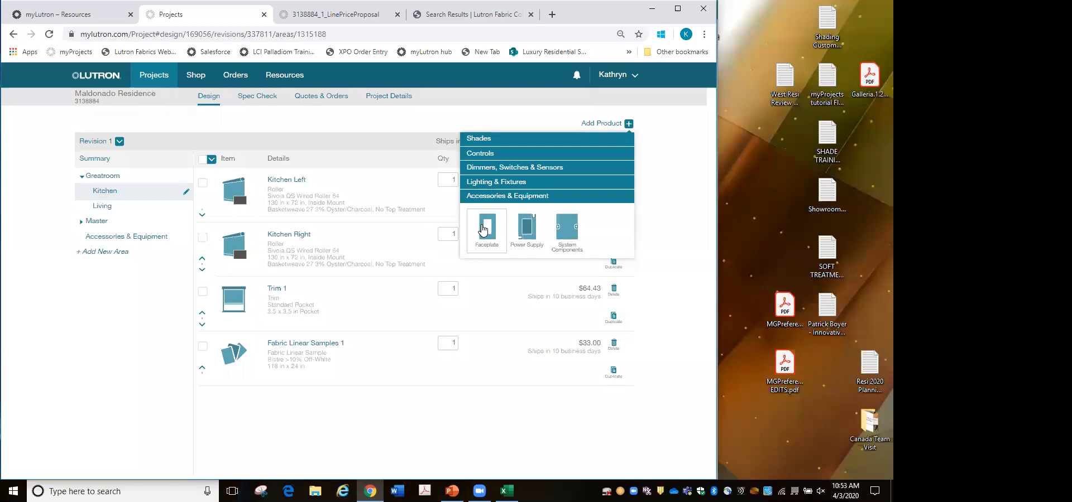
pyautogui.click(385, 423)
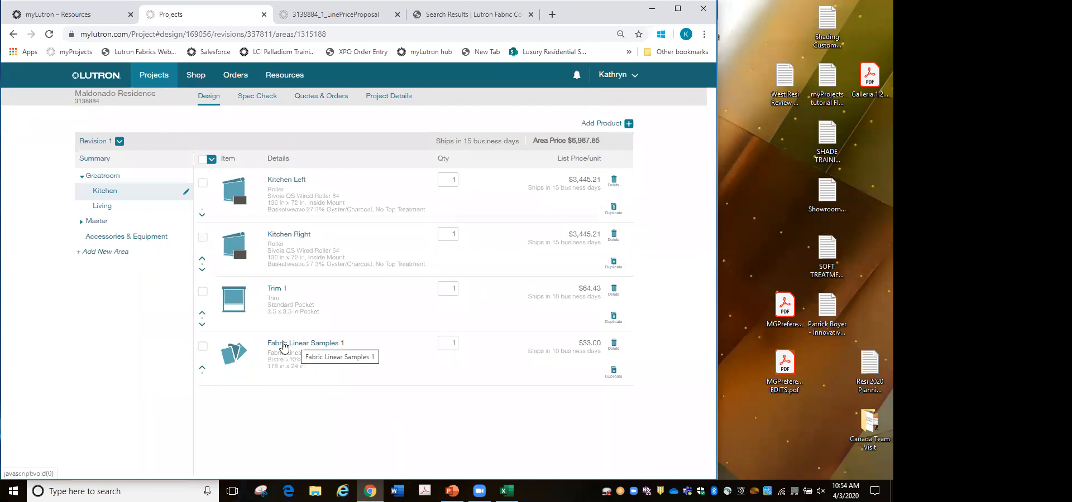
# Step: Check the shipping lead times of the fabric linear sample and the trim in the Kitchen list
pyautogui.moveTo(528, 352); pyautogui.dragTo(601, 361)
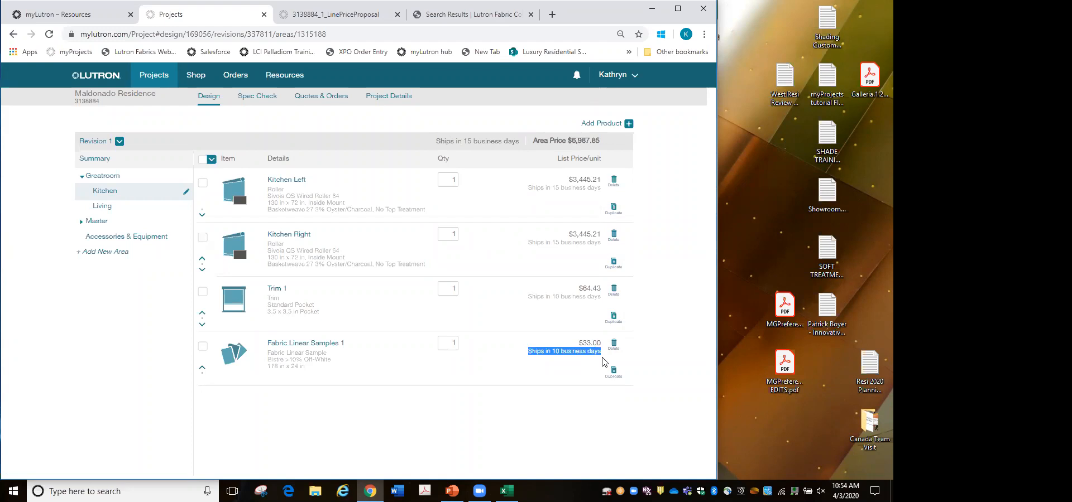
pyautogui.moveTo(527, 297); pyautogui.dragTo(603, 358)
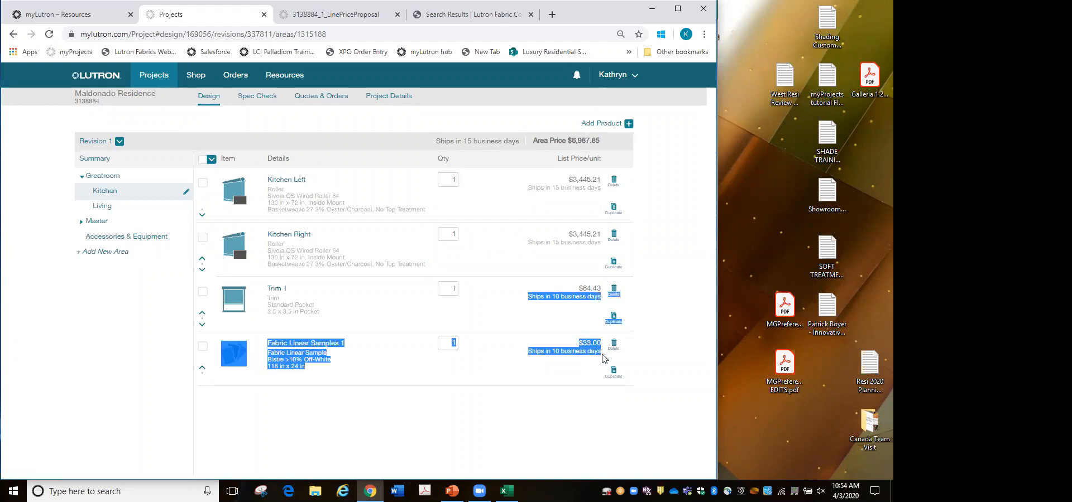
pyautogui.click(659, 357)
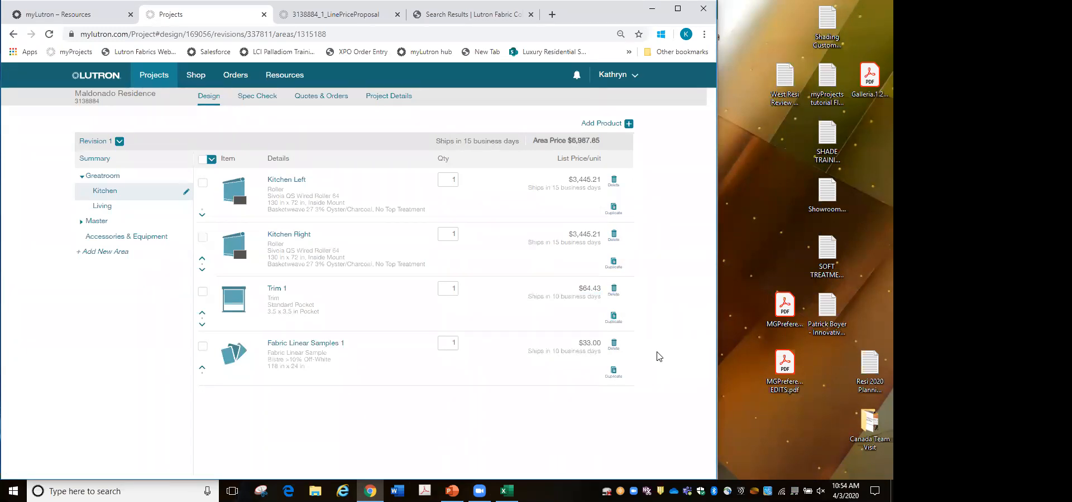
pyautogui.moveTo(529, 301); pyautogui.dragTo(603, 305)
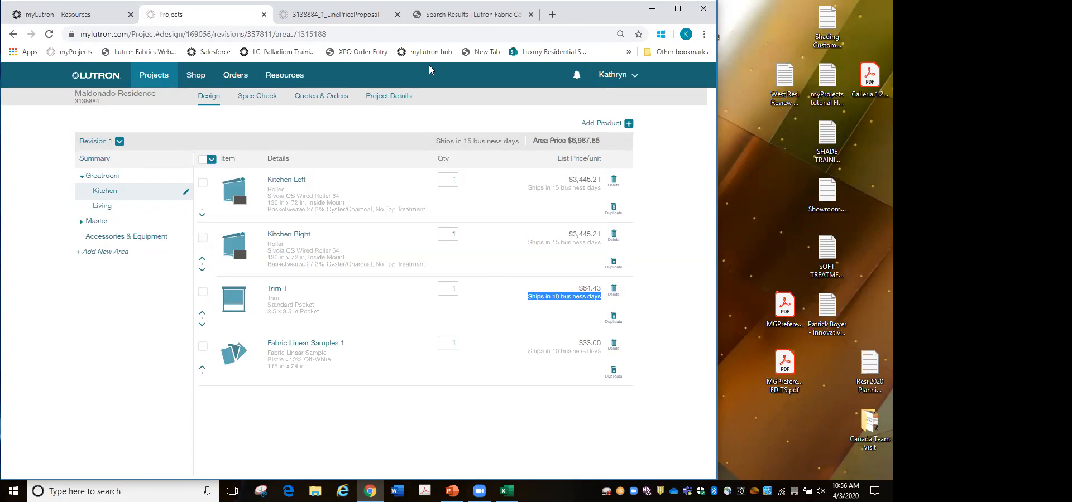
# Step: Switch to the Lutron Fabric Collections site and view the room images of the Bouclé fabric
pyautogui.click(456, 17)
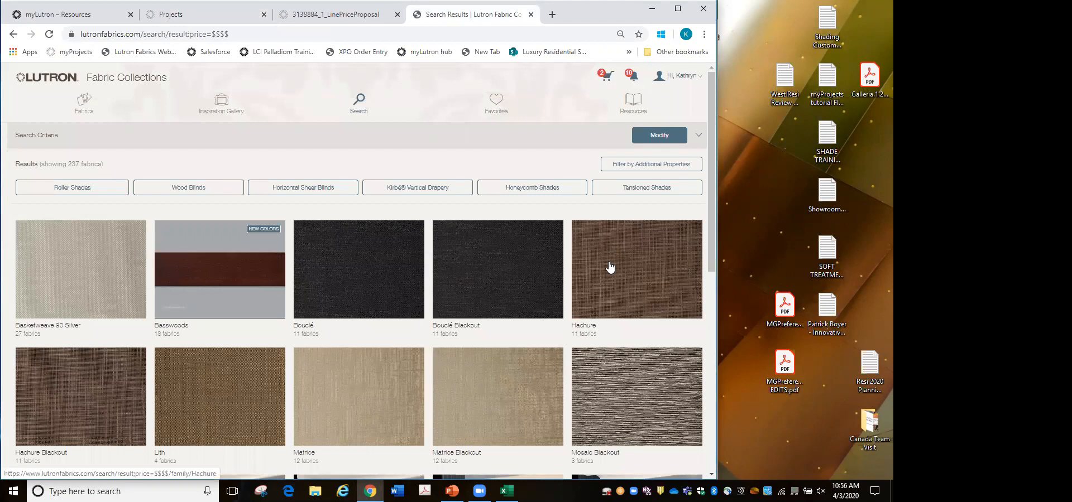
pyautogui.click(402, 284)
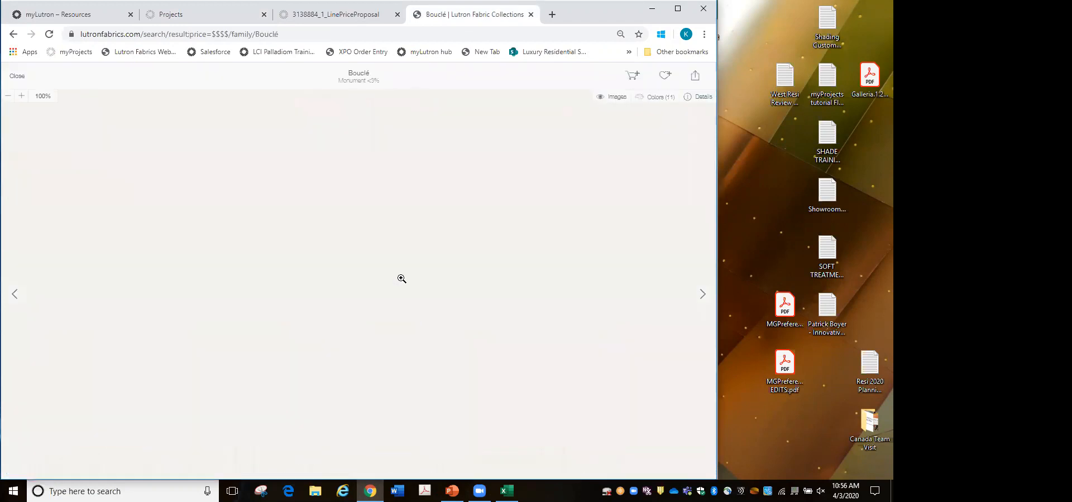
pyautogui.click(616, 98)
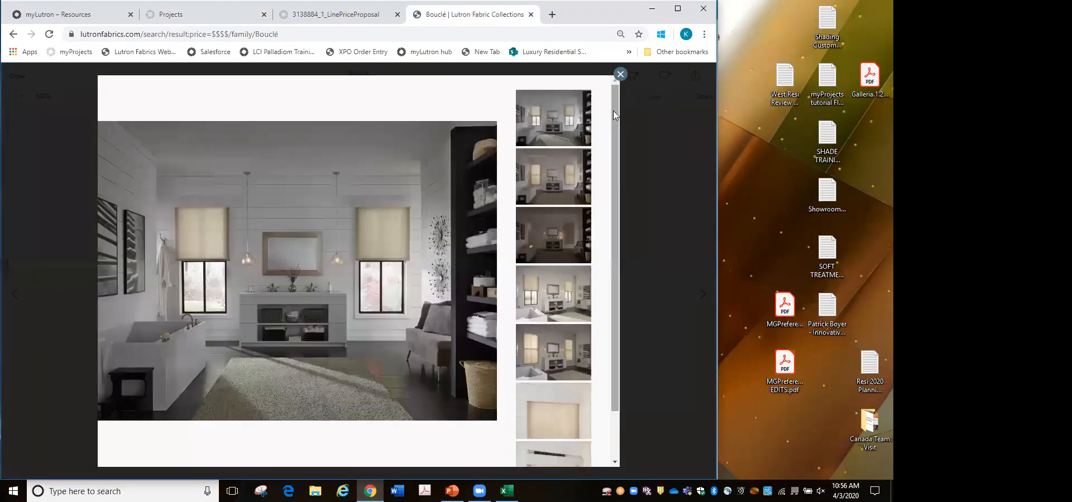
pyautogui.click(618, 74)
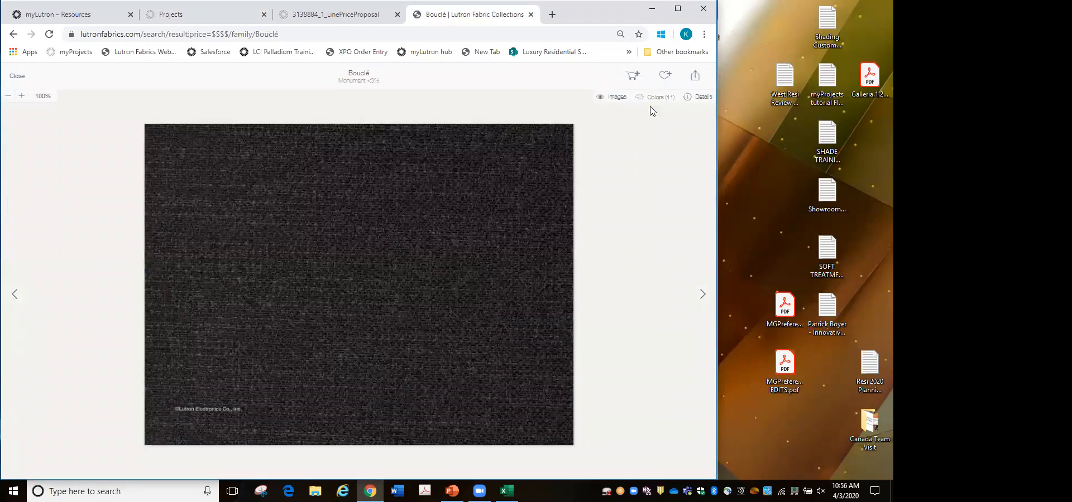
# Step: Choose the Stone <3% color of the Bouclé fabric and add it to the samples cart
pyautogui.click(652, 105)
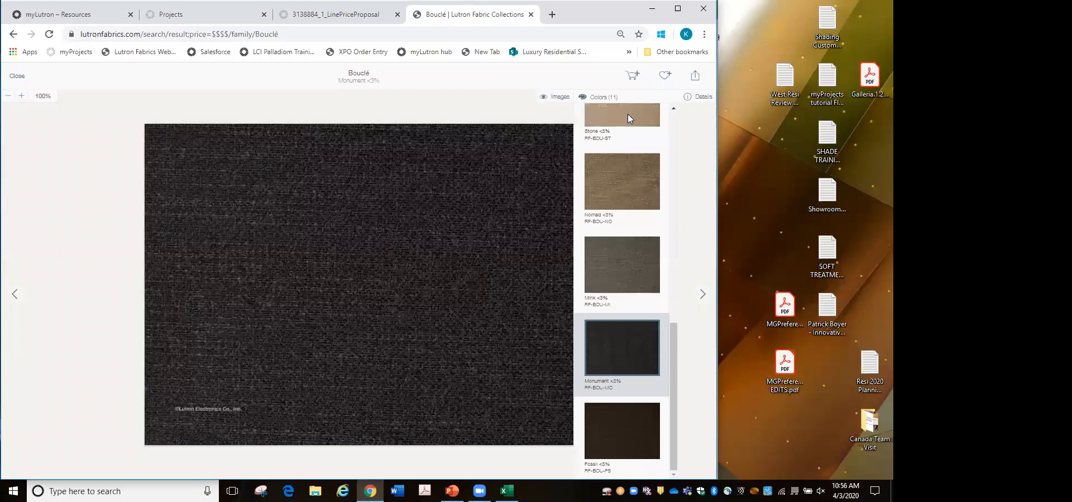
pyautogui.click(628, 114)
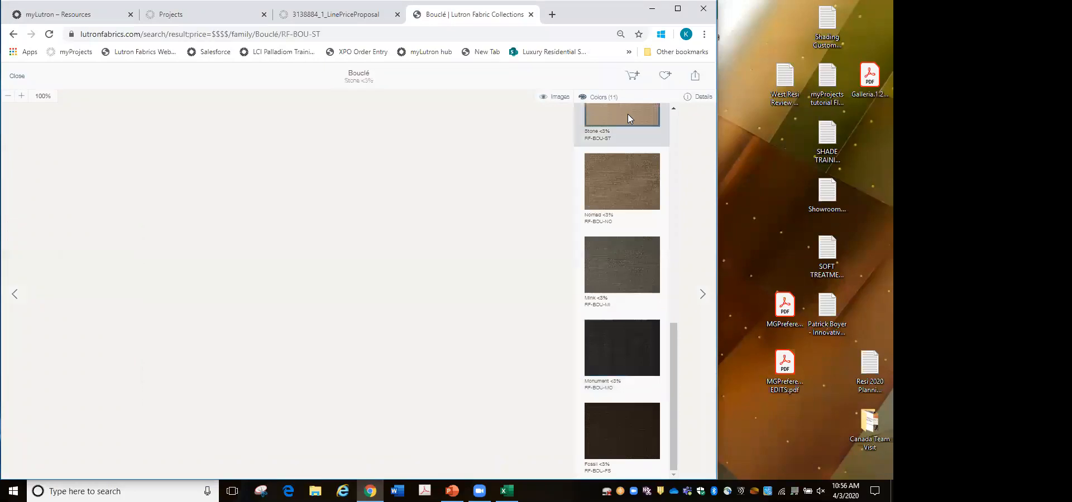
pyautogui.click(634, 78)
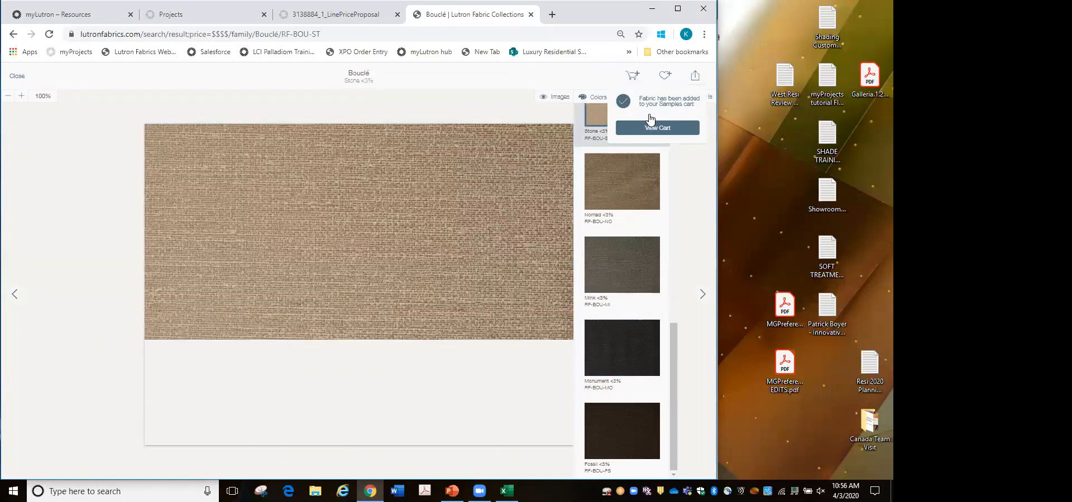
pyautogui.click(633, 78)
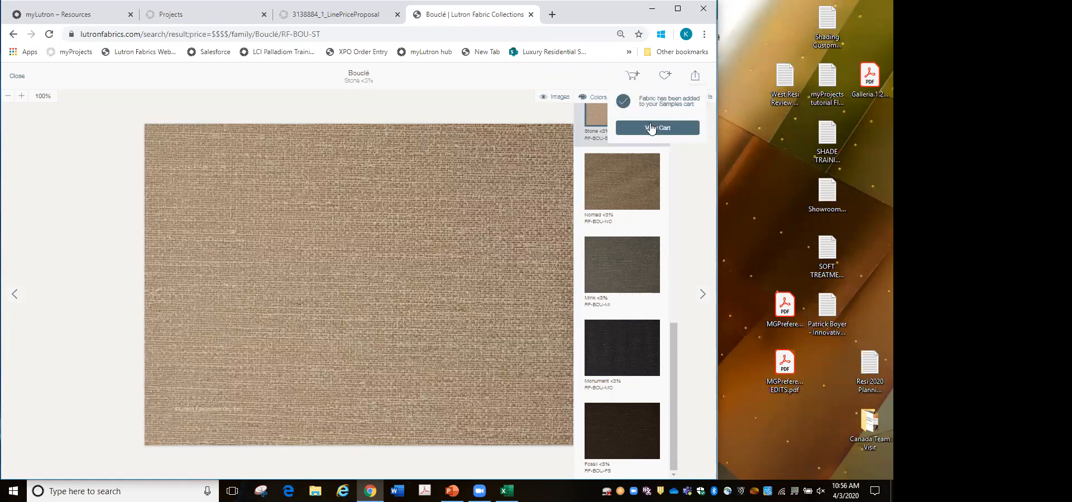
# Step: Open the samples cart and check the shipping time note on the Fabric Samples Order Form
pyautogui.click(652, 124)
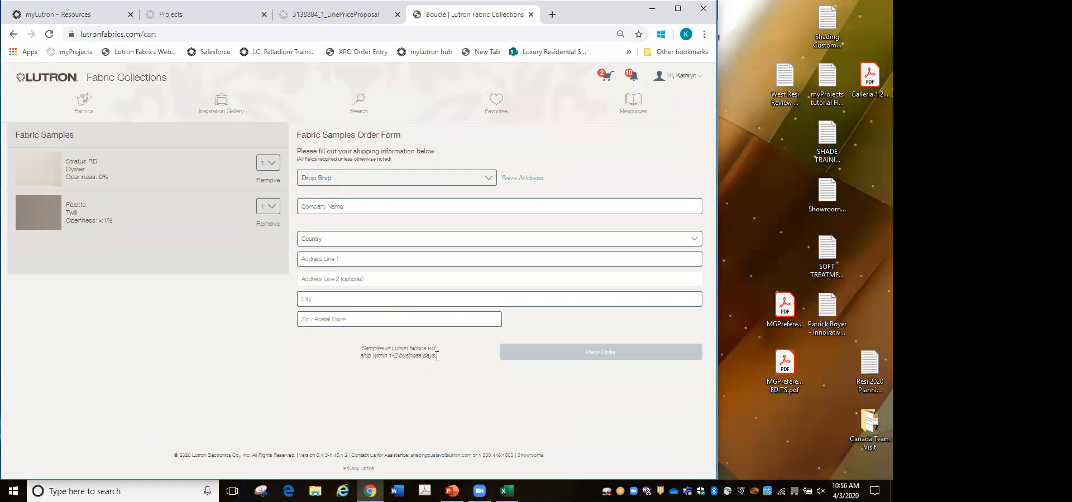
pyautogui.moveTo(436, 356); pyautogui.dragTo(356, 352)
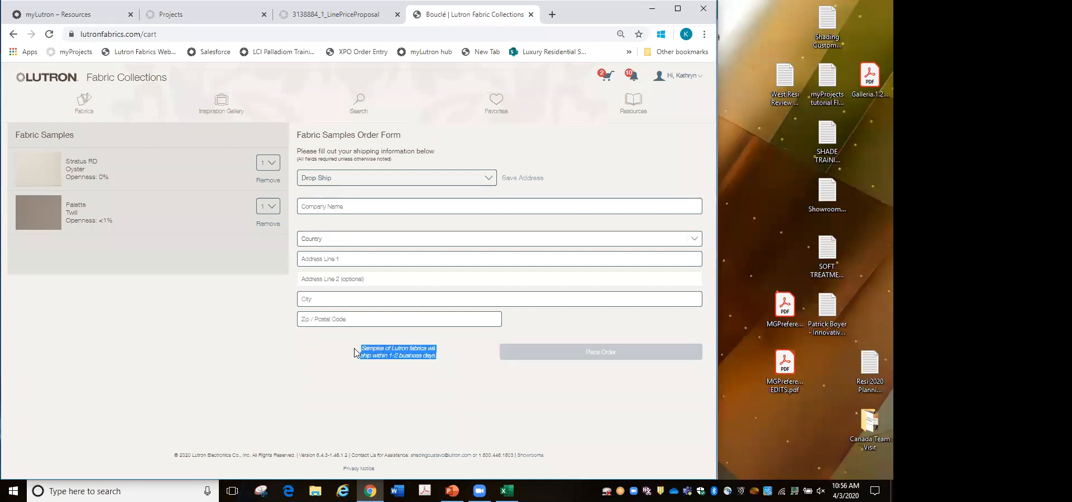
pyautogui.click(355, 353)
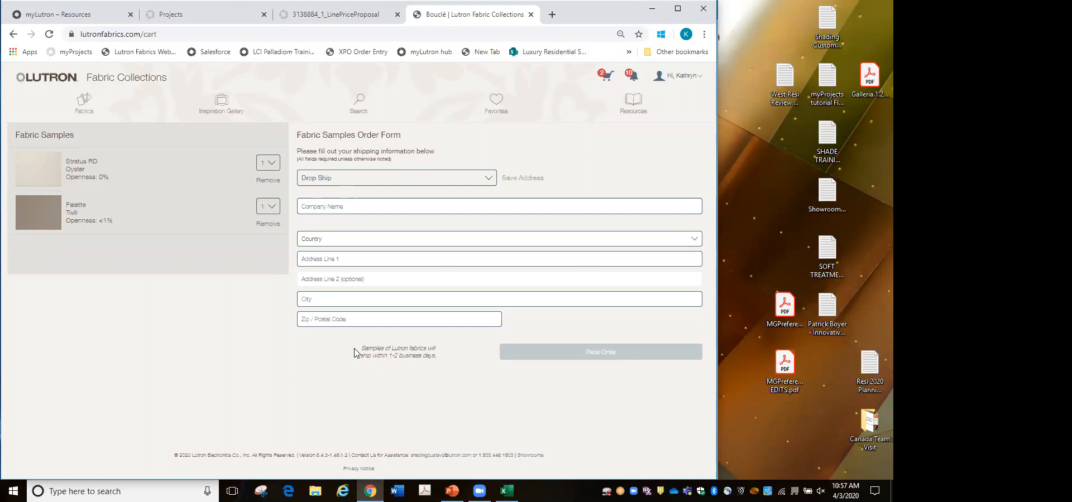
pyautogui.tripleClick(402, 355)
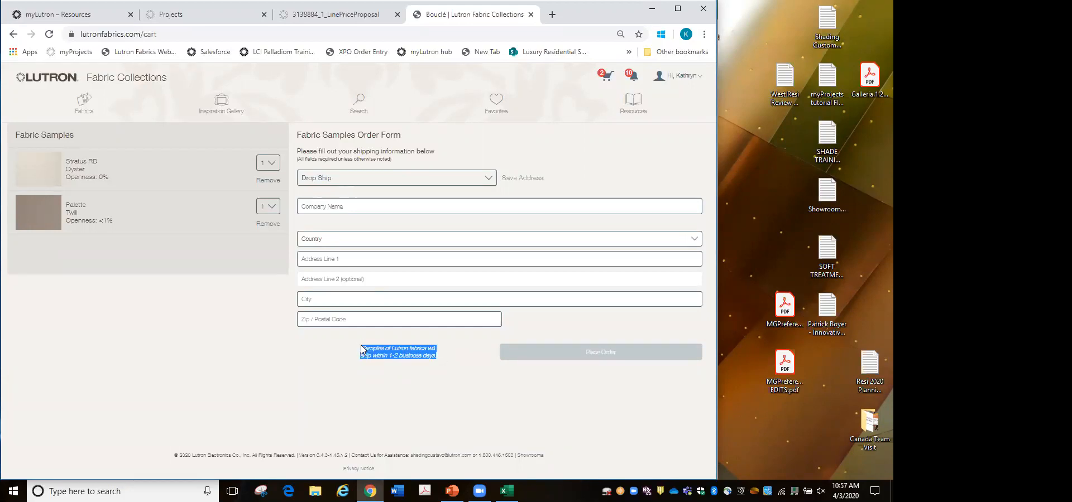
pyautogui.click(363, 351)
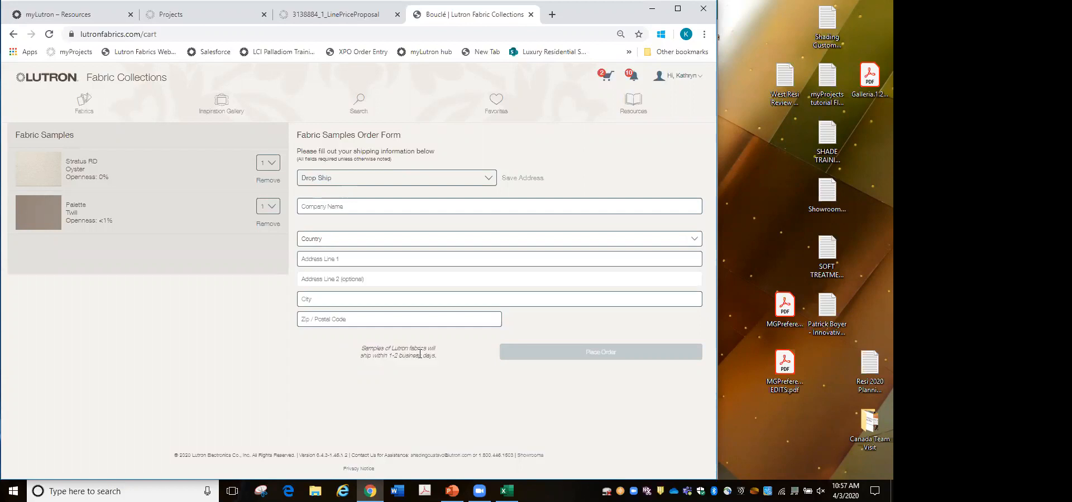
# Step: Switch back to the myProjects site and review the project's Enable Ordering for project setting and its list of quotes and proposals
pyautogui.moveTo(610, 78)
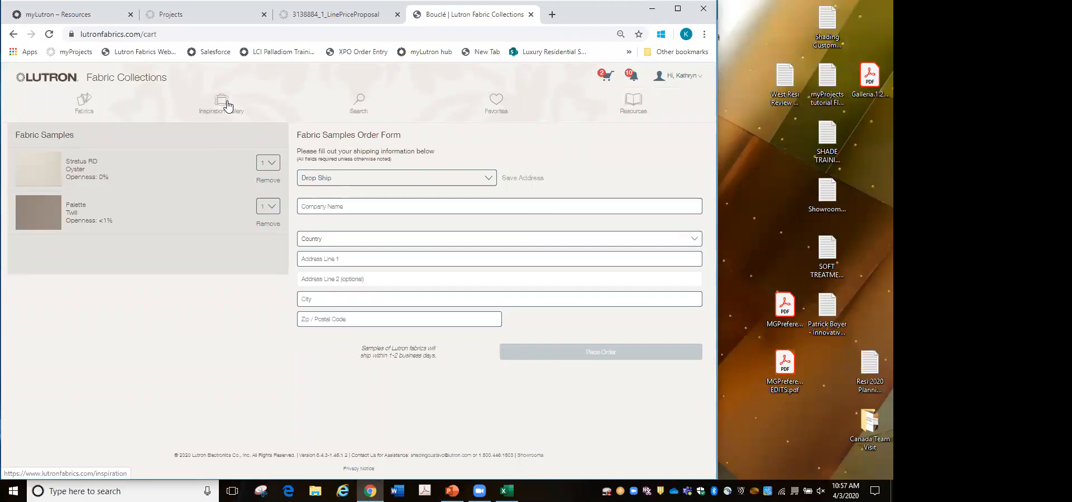
pyautogui.click(192, 18)
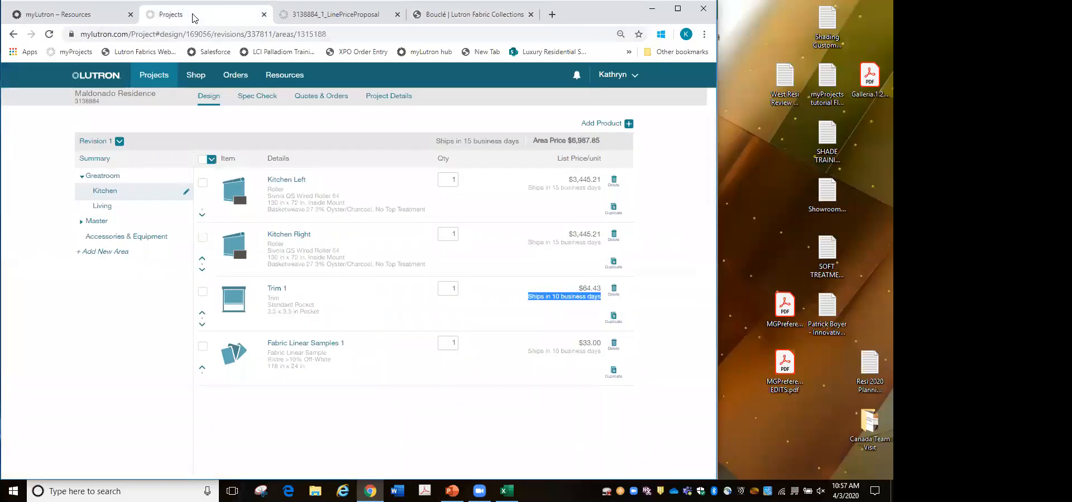
pyautogui.click(394, 100)
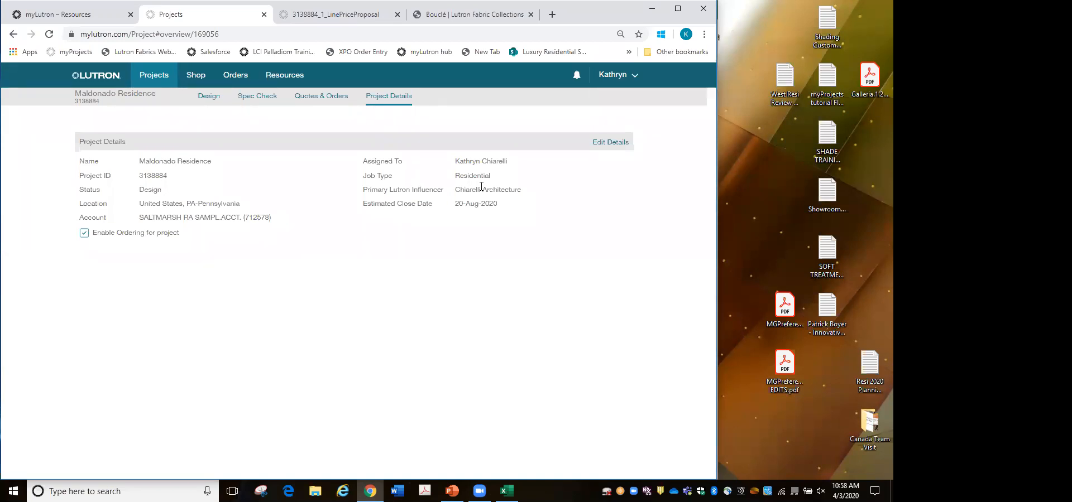
pyautogui.click(85, 234)
pyautogui.click(333, 285)
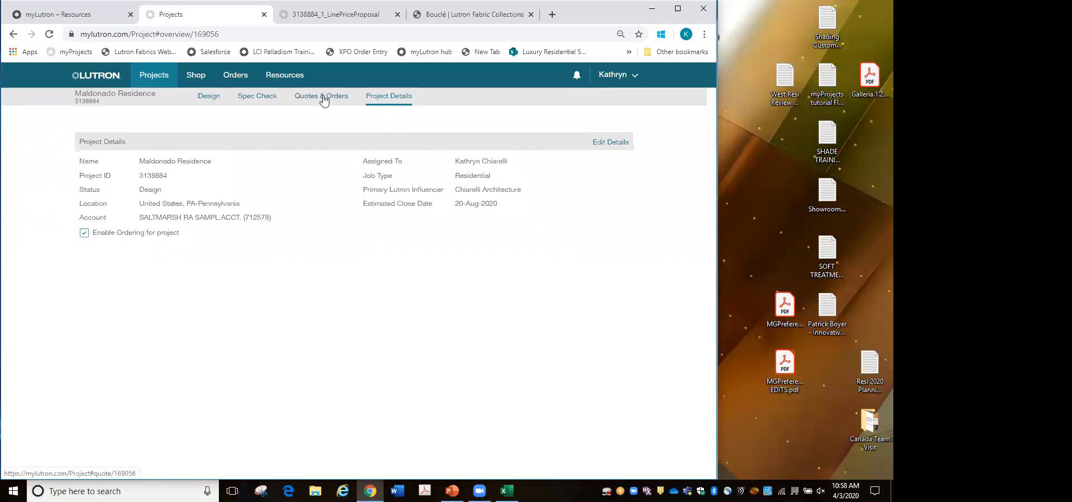
pyautogui.click(322, 100)
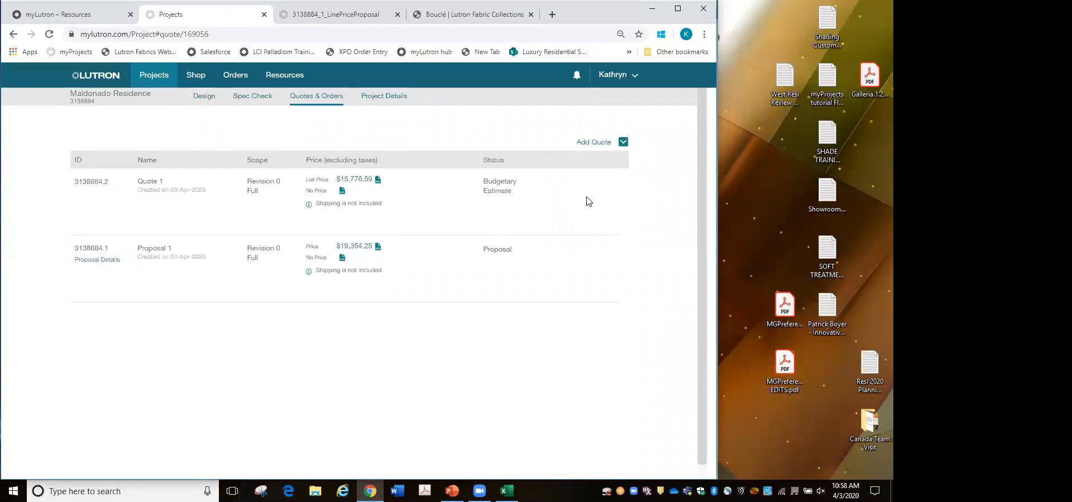
# Step: Open the project details for editing and set the project status to Order & Install
pyautogui.click(385, 97)
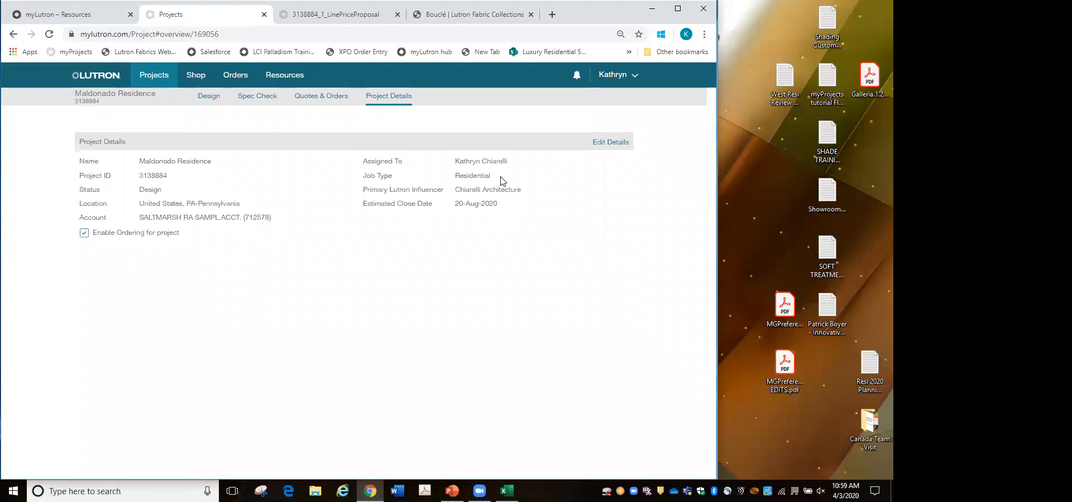
pyautogui.click(602, 144)
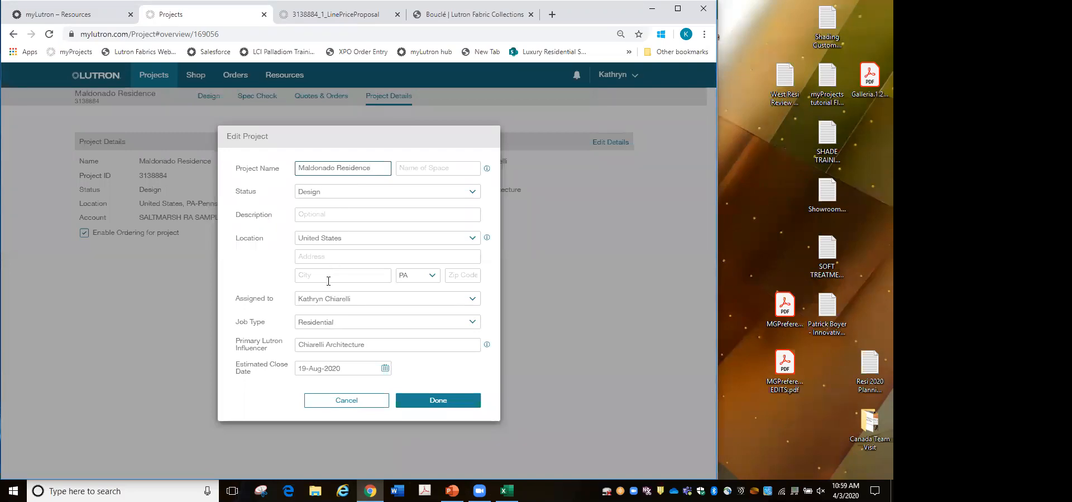
pyautogui.click(312, 195)
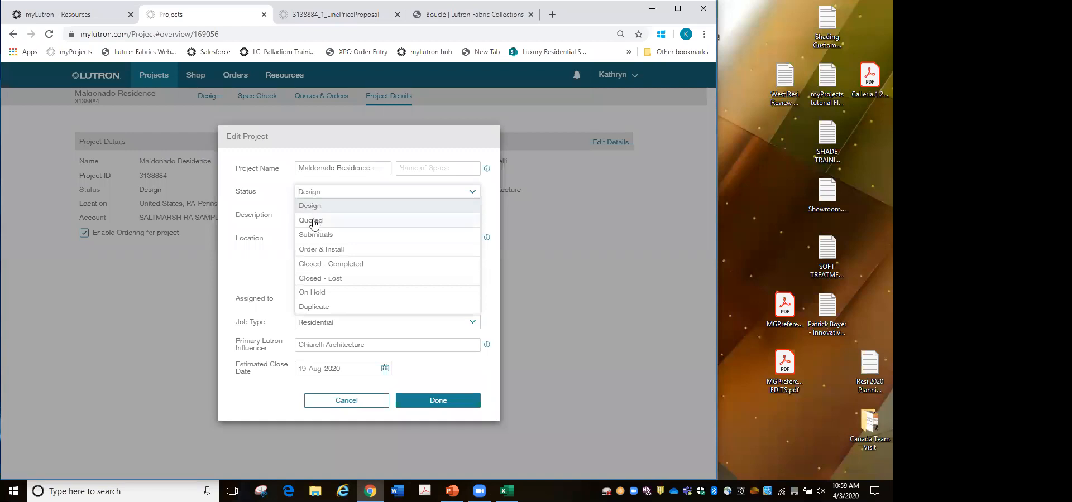
pyautogui.click(313, 221)
pyautogui.click(308, 192)
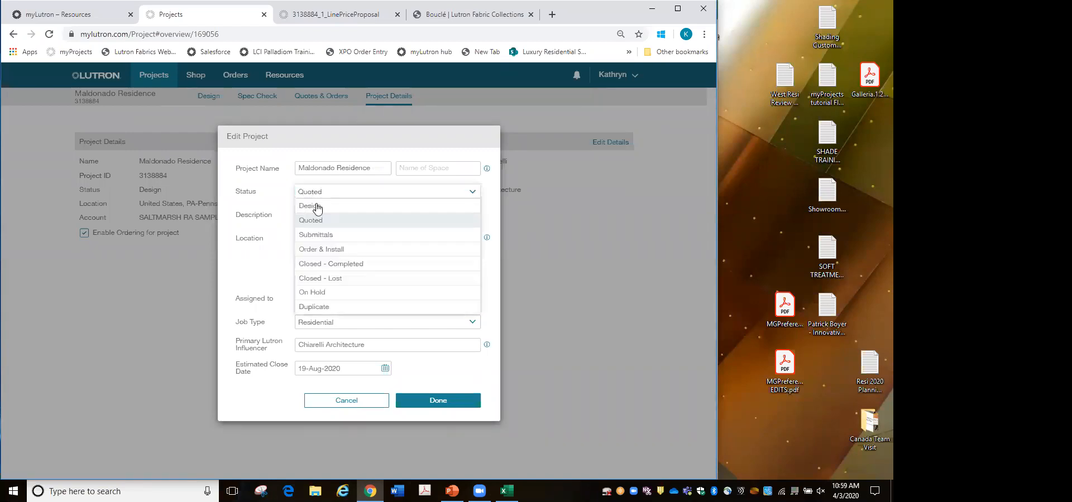
pyautogui.click(319, 249)
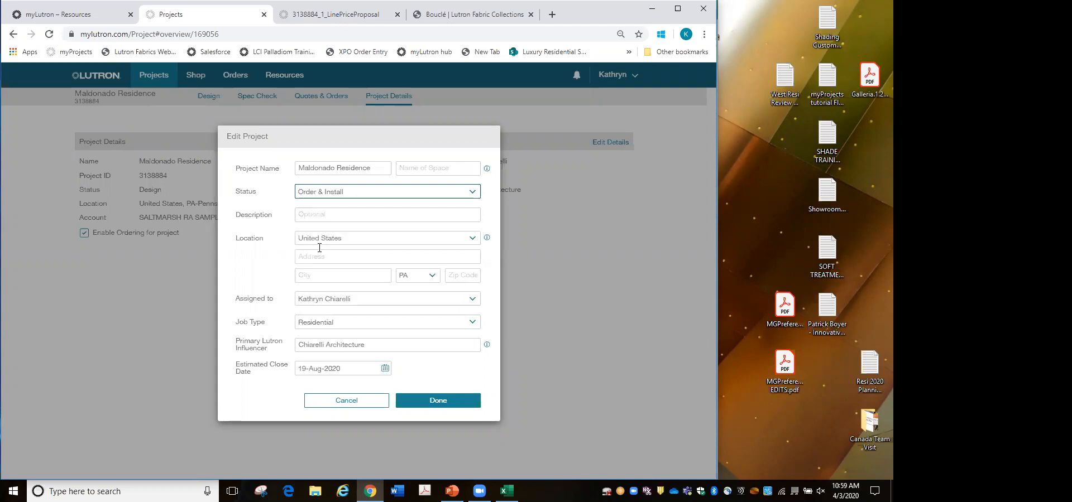
pyautogui.click(262, 207)
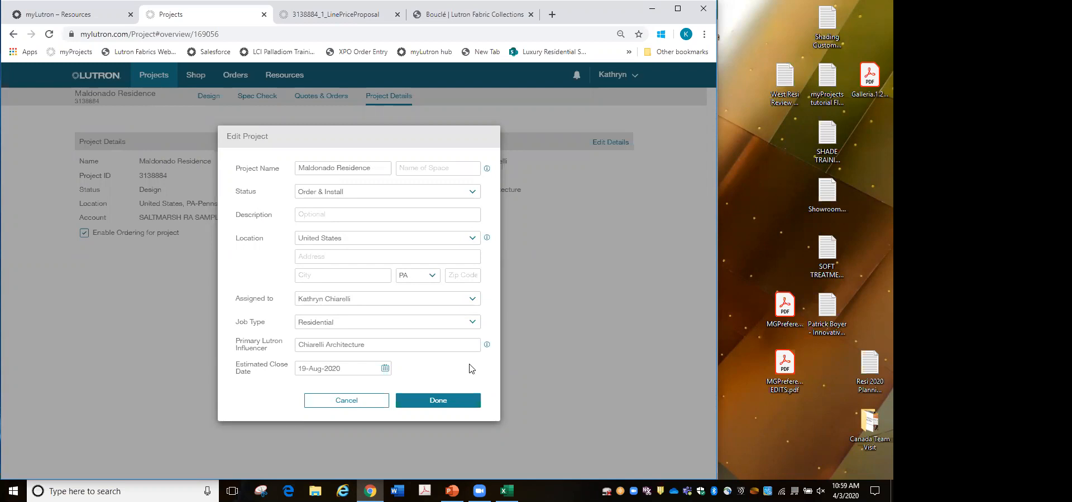
# Step: Review the Assigned to choices, save the edited project details and return to the project's quotes and orders
pyautogui.click(338, 301)
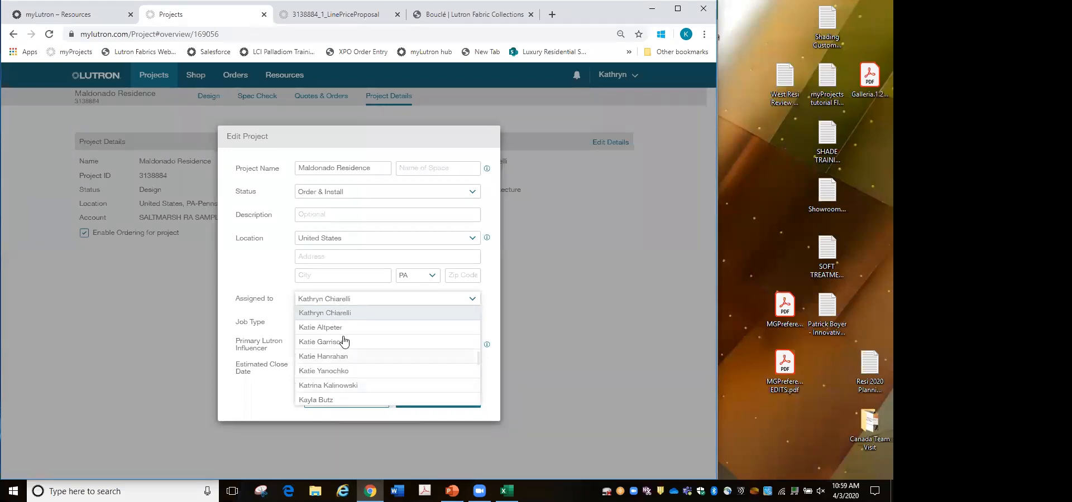
pyautogui.click(498, 295)
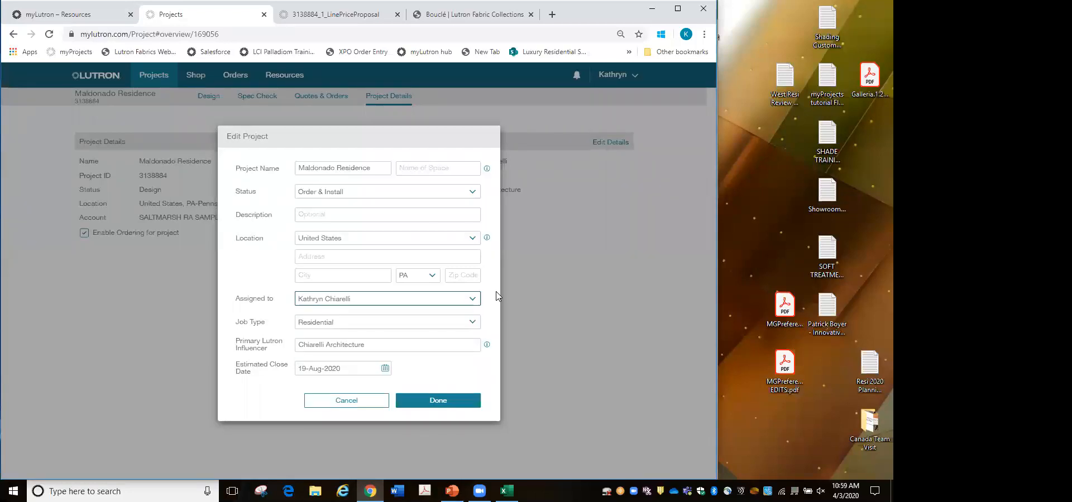
pyautogui.click(426, 400)
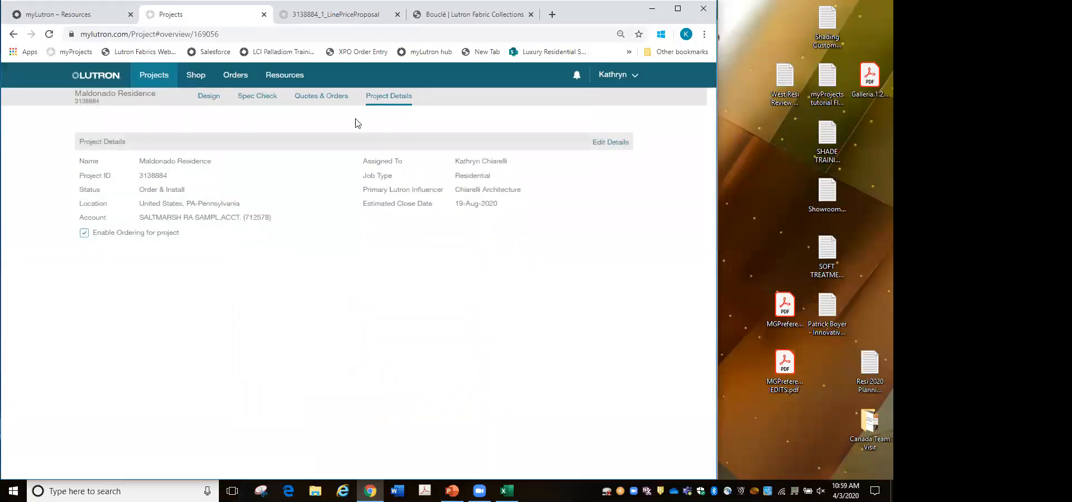
pyautogui.click(330, 99)
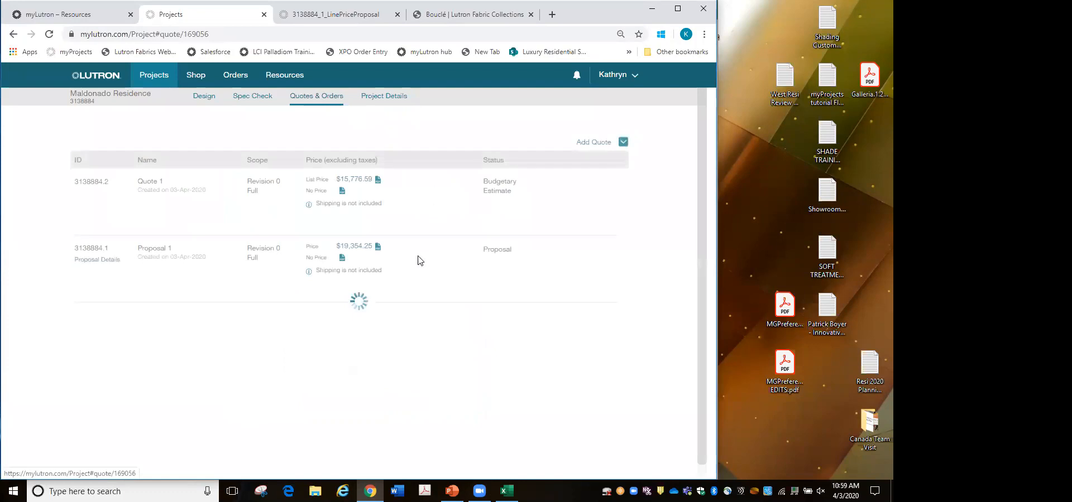